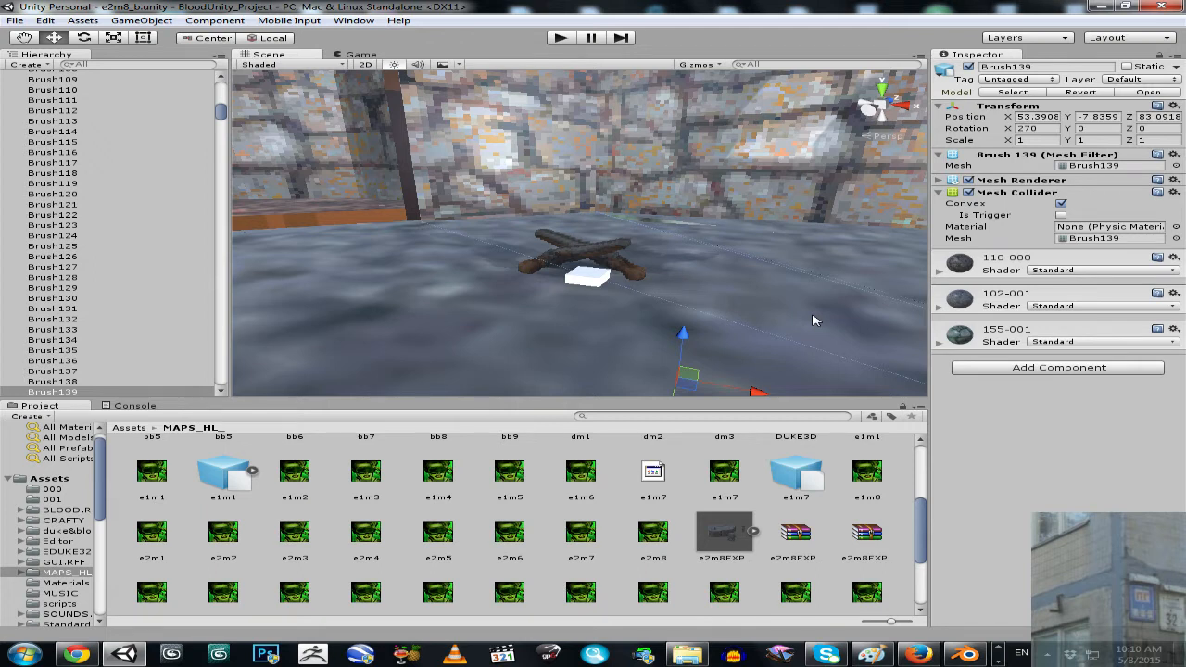
- Switch to the file explorer, open the Blood_Voxels_to_Models folder and launch slab6.exe
click(687, 654)
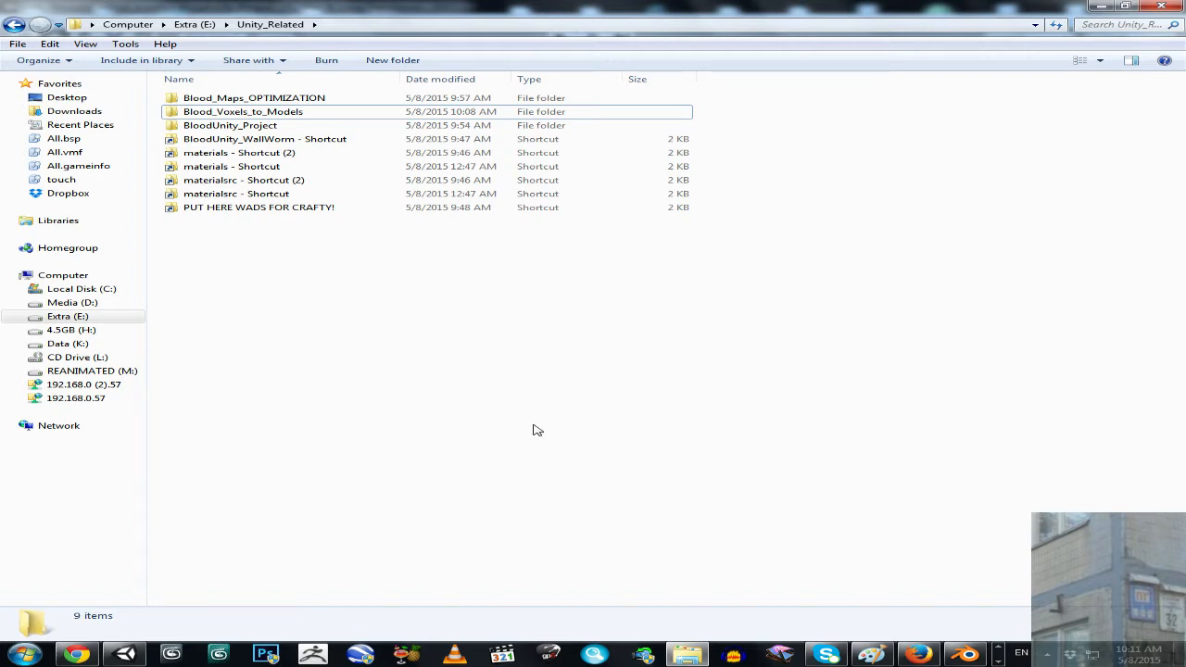
click(284, 115)
double_click(284, 115)
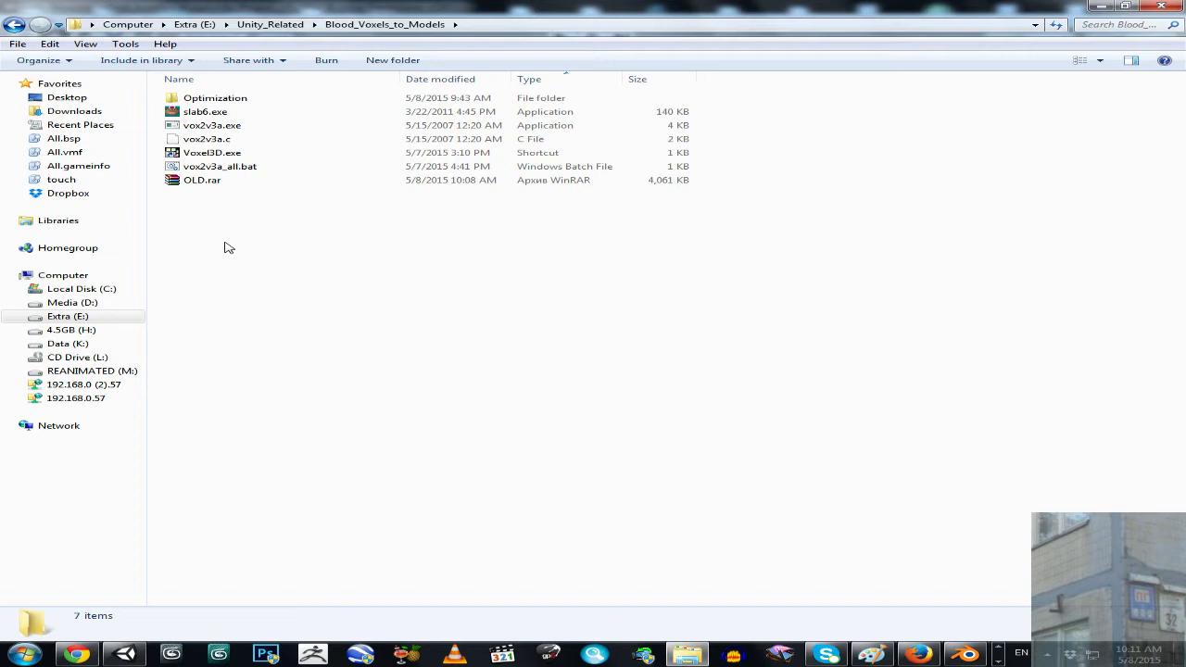
double_click(208, 112)
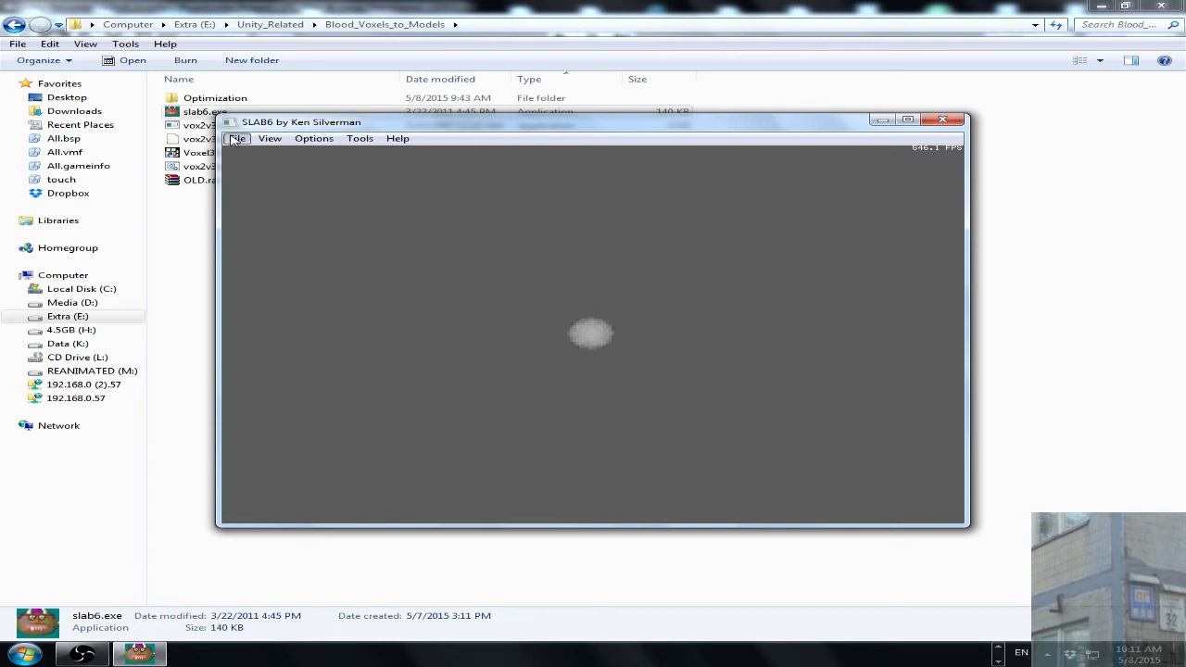
- Check which file formats SLAB6 offers for saving a model, and leave without saving
click(235, 139)
click(282, 126)
mouse_move(898, 505)
click(237, 138)
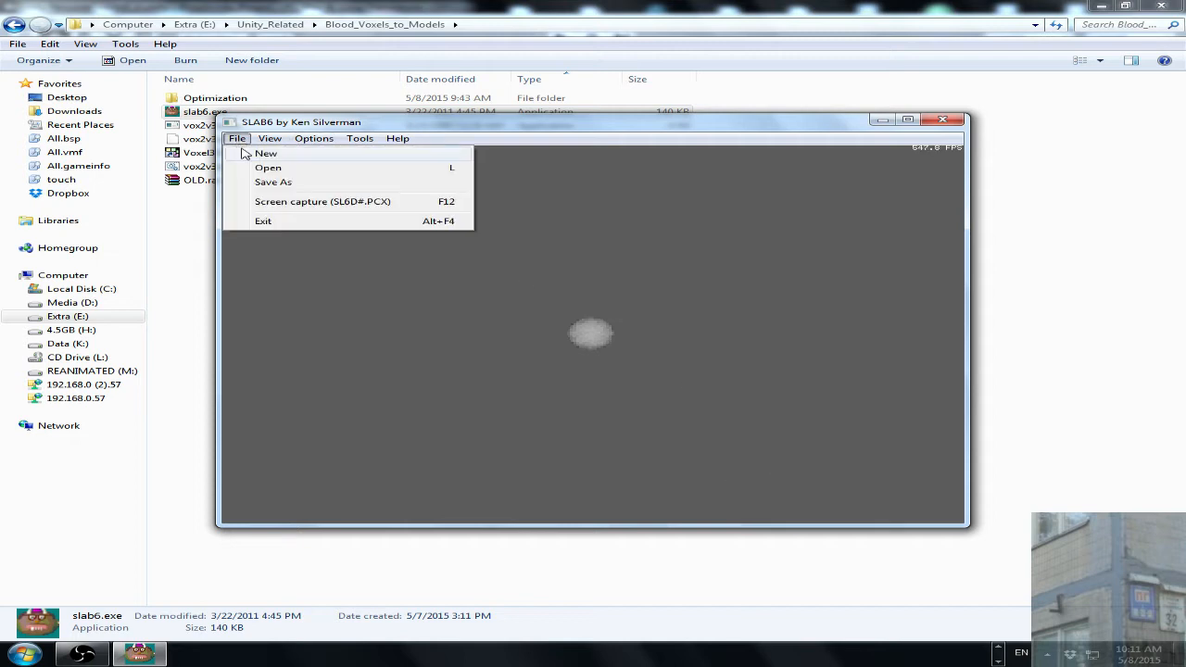
click(247, 182)
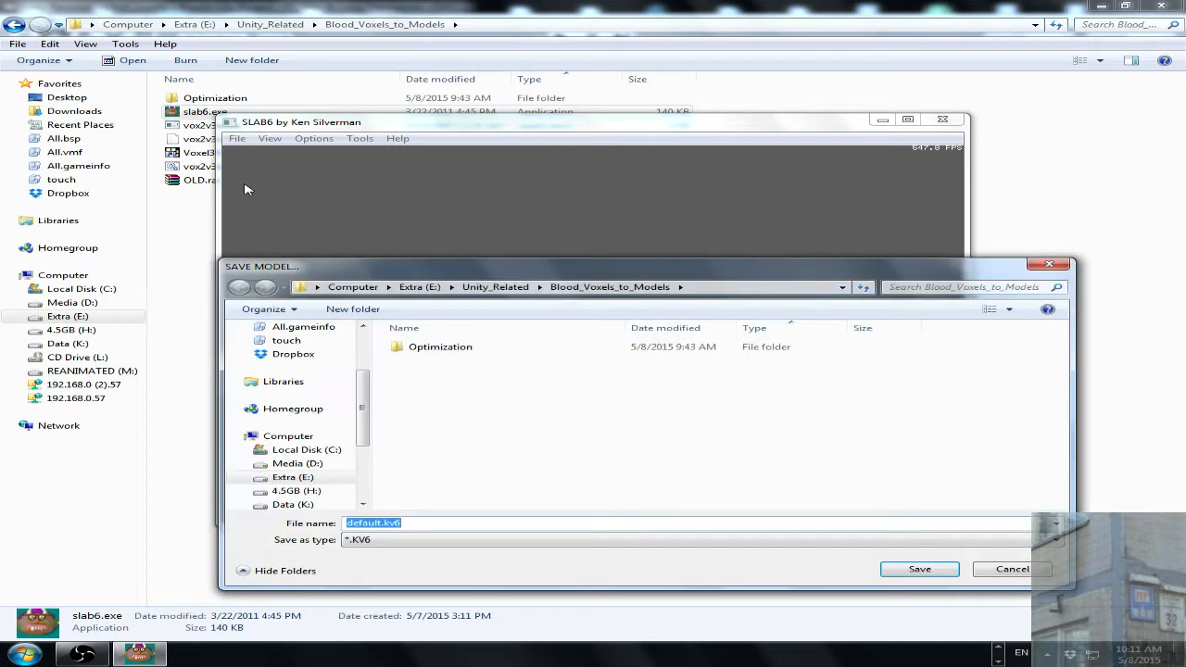
click(744, 543)
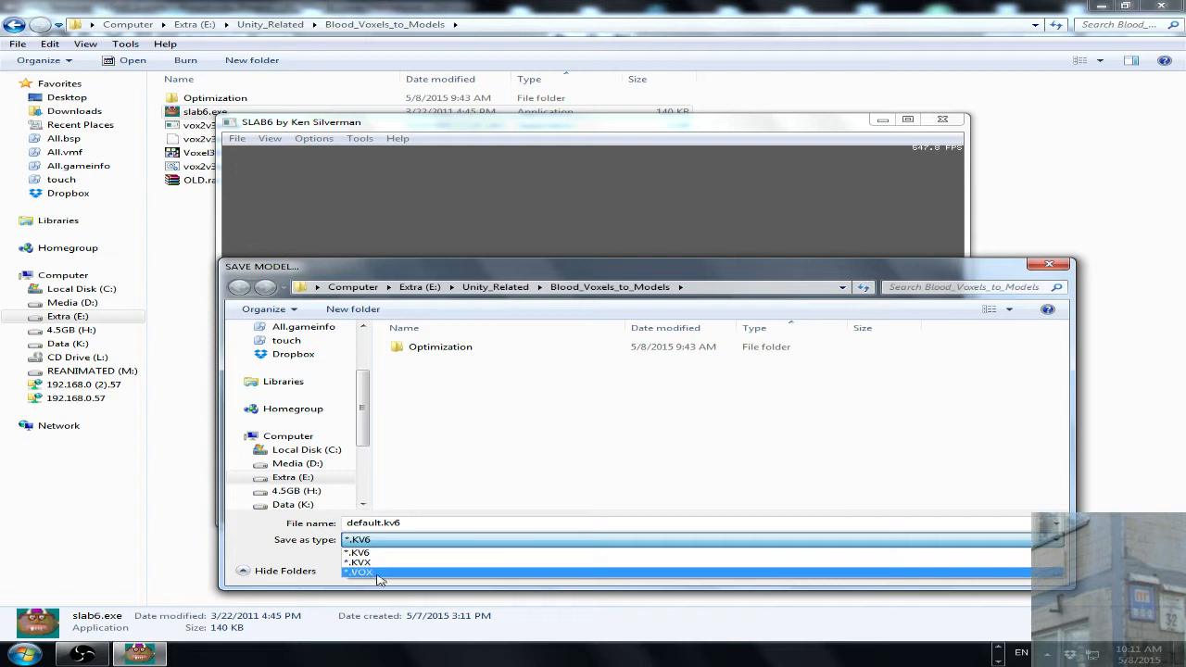
click(1046, 268)
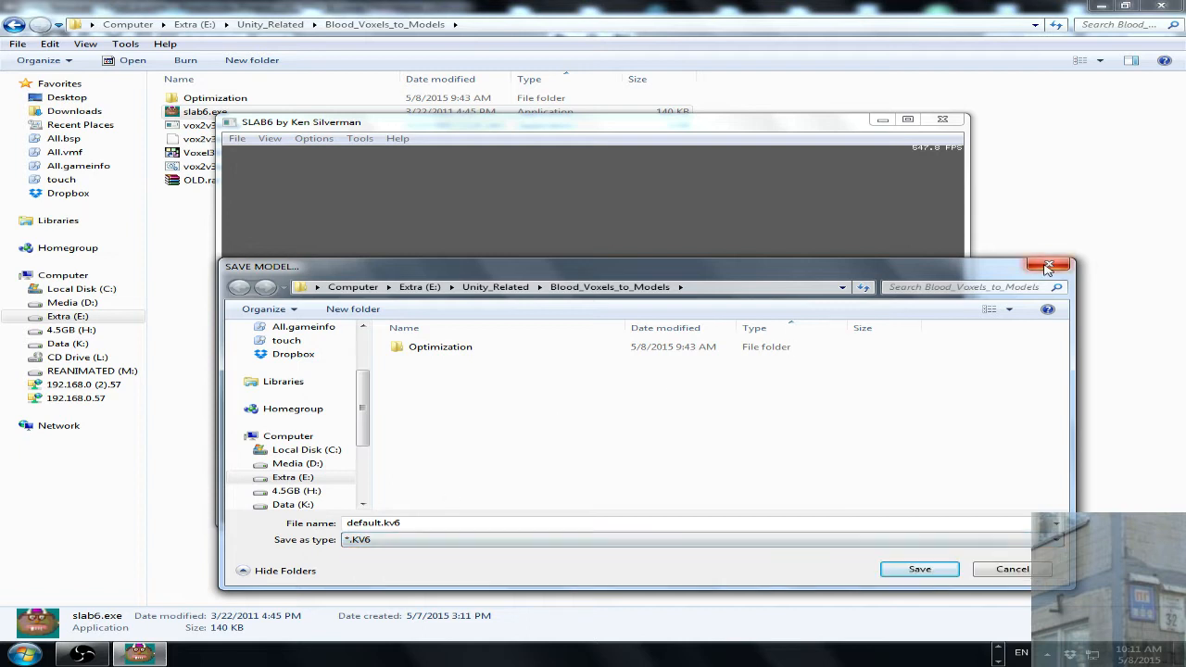
click(1049, 268)
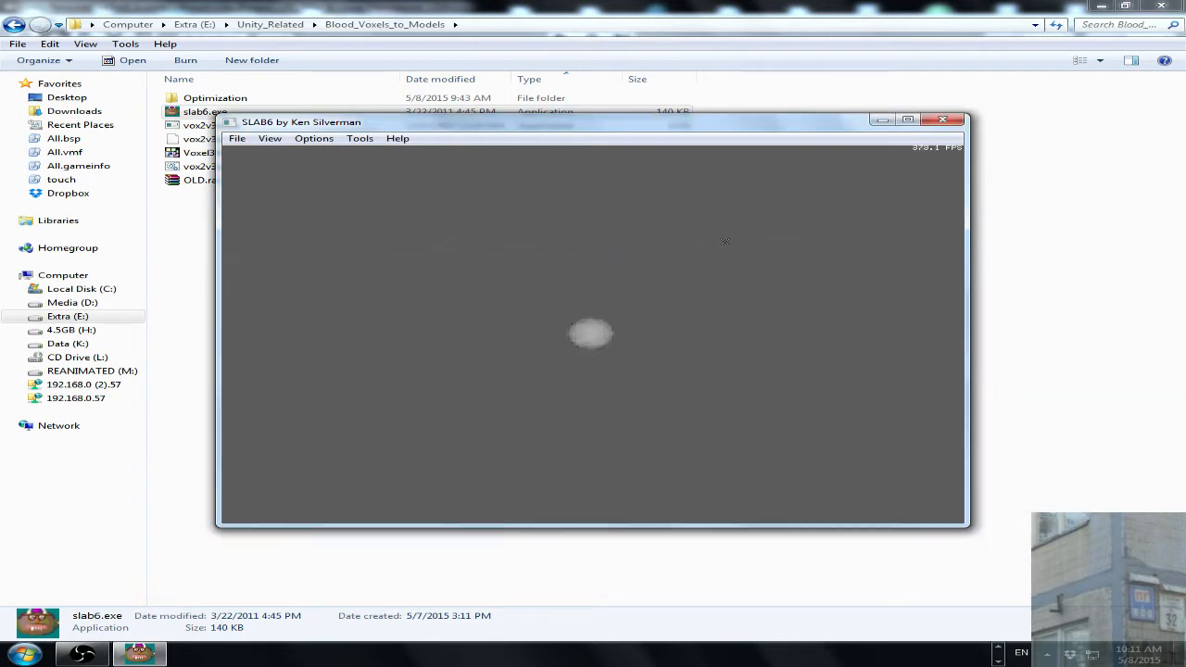
- Start loading a model and browse to the BloodUnity_Project\Assets\BLOOD.RFF\KVX folder
click(237, 138)
click(265, 168)
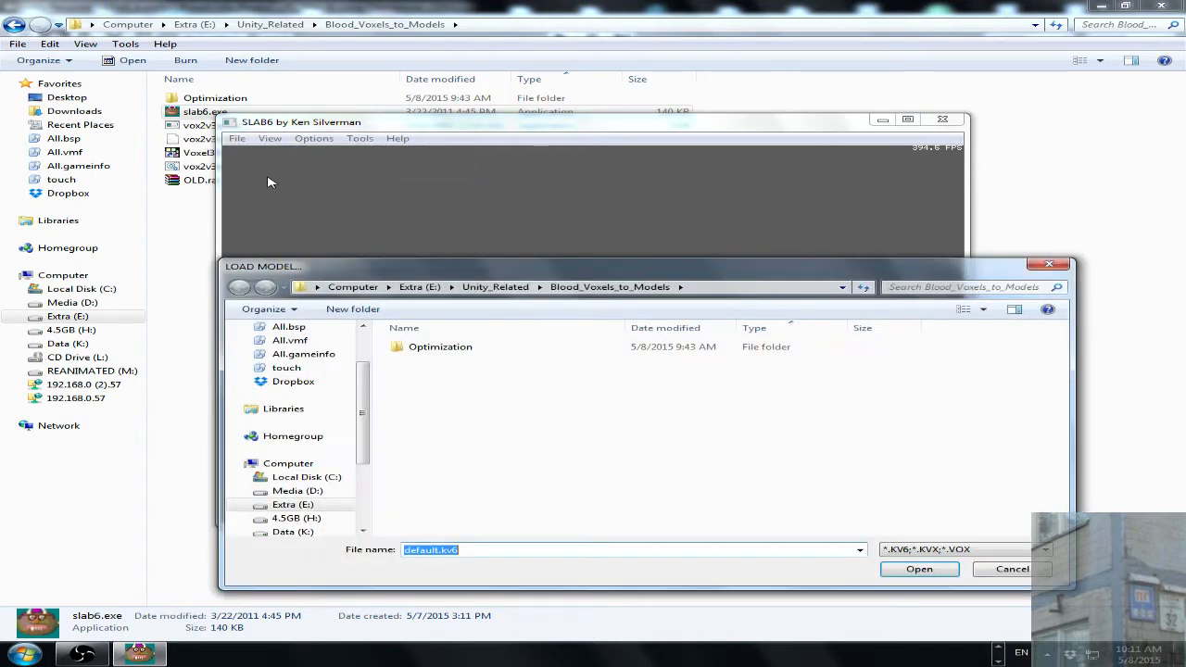
click(495, 288)
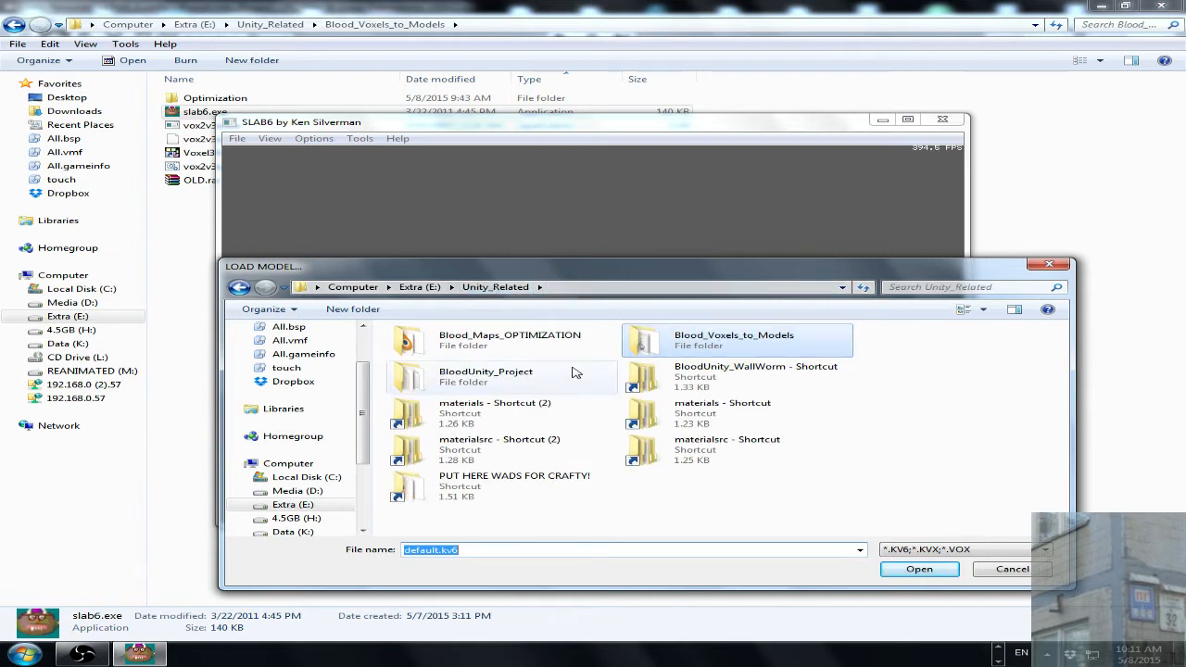
double_click(517, 376)
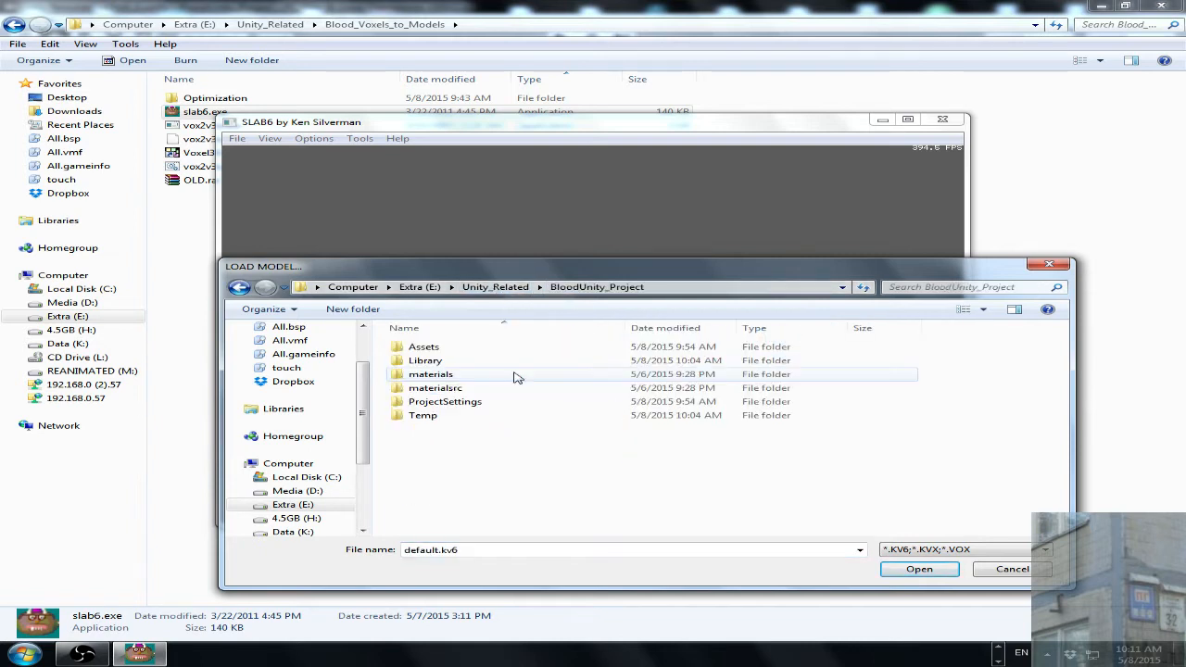
double_click(428, 344)
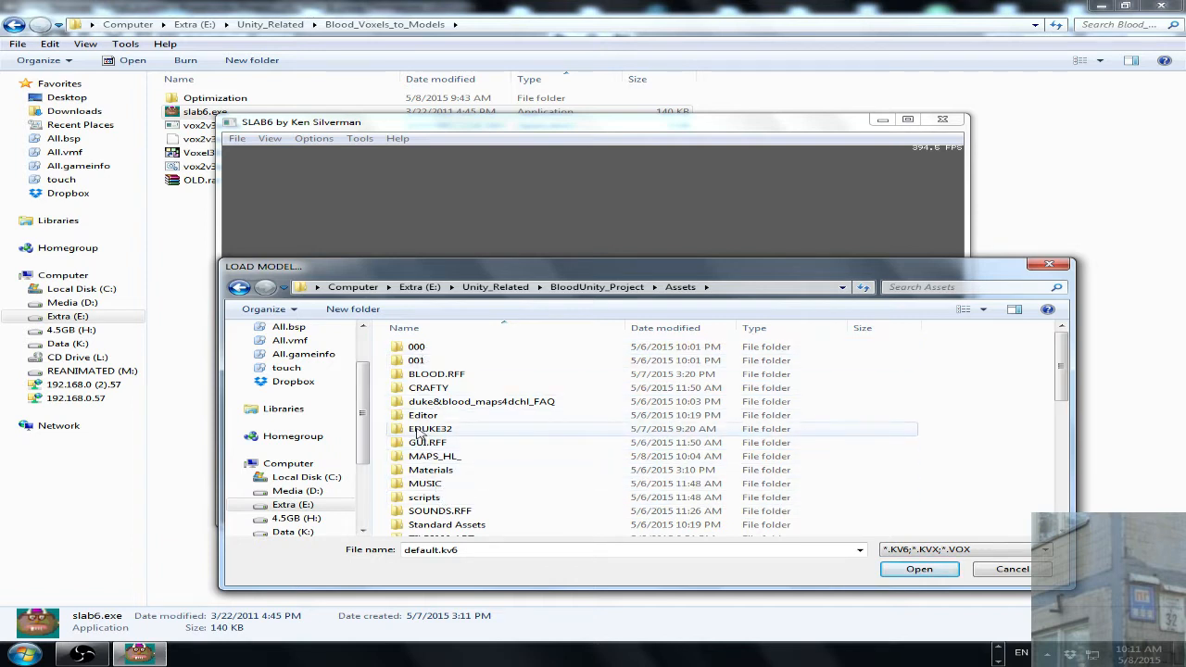
double_click(432, 376)
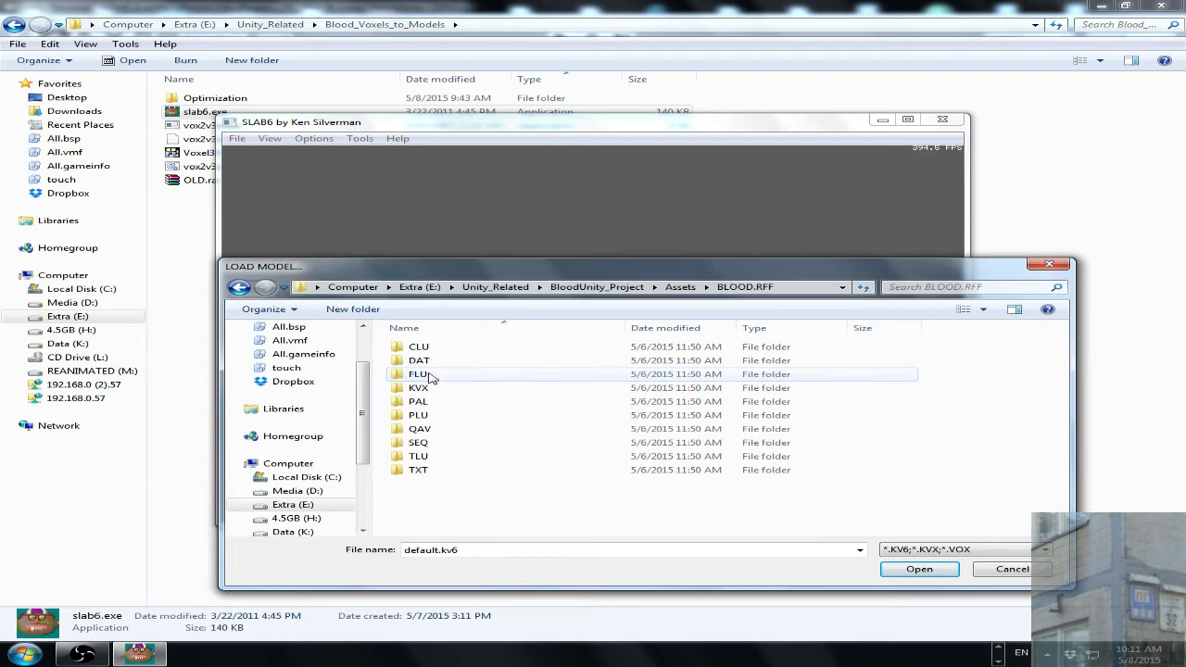
click(418, 389)
double_click(418, 389)
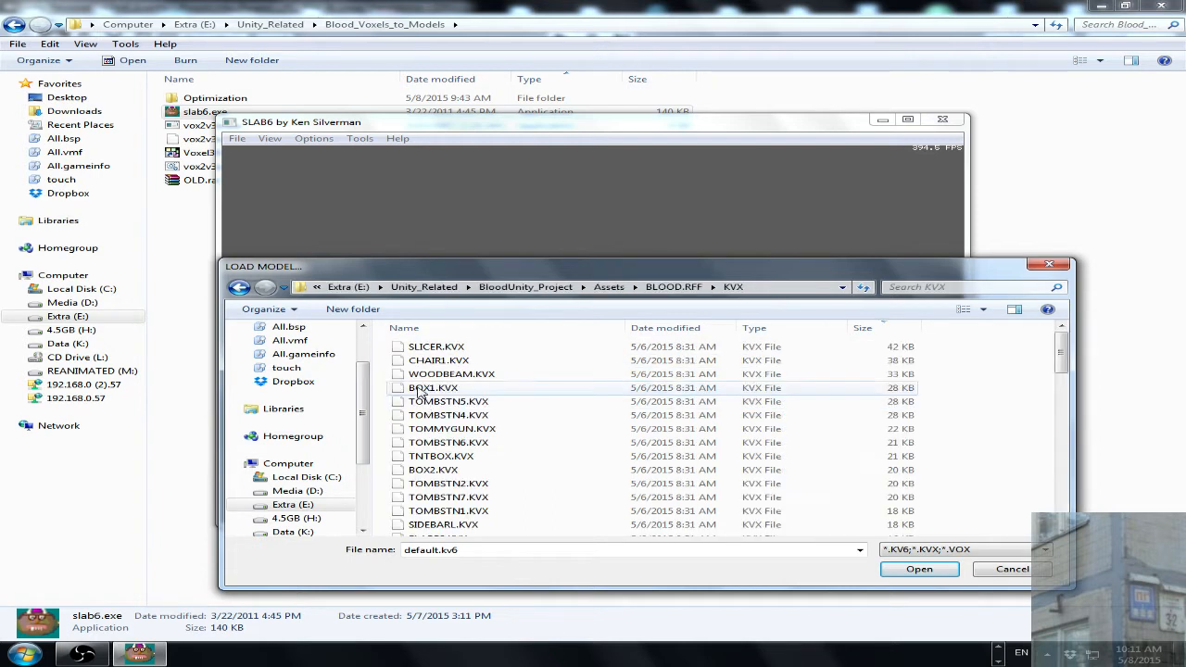
- Load the chair voxel model CHAIR1.KVX
click(866, 329)
click(867, 329)
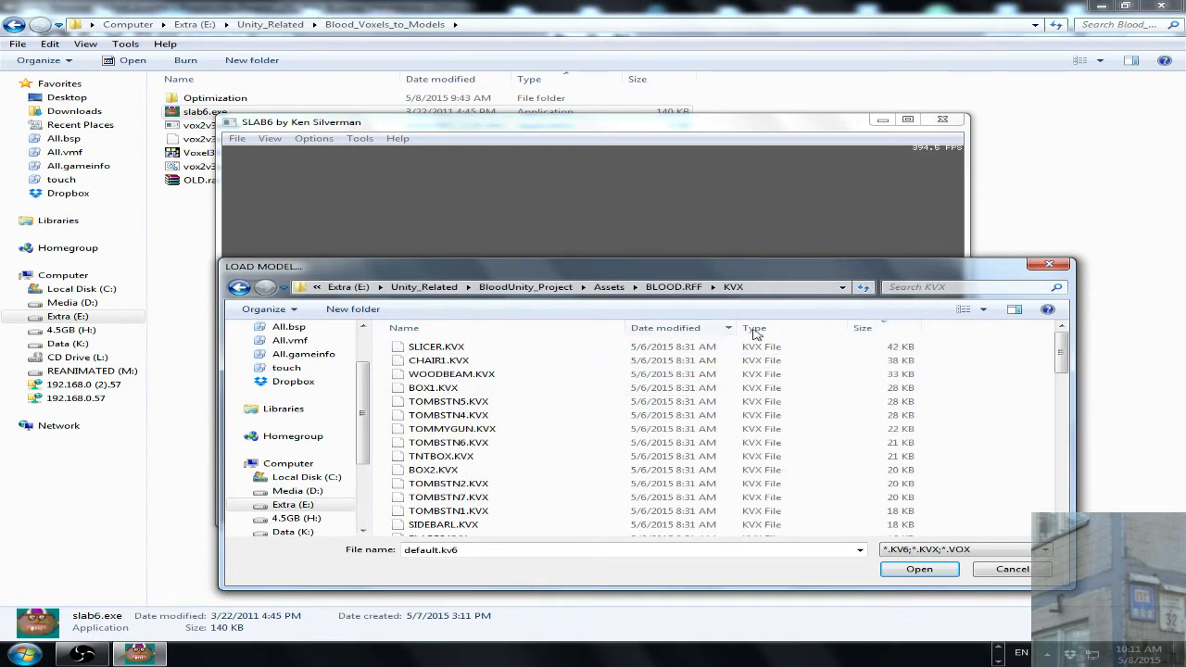
click(428, 361)
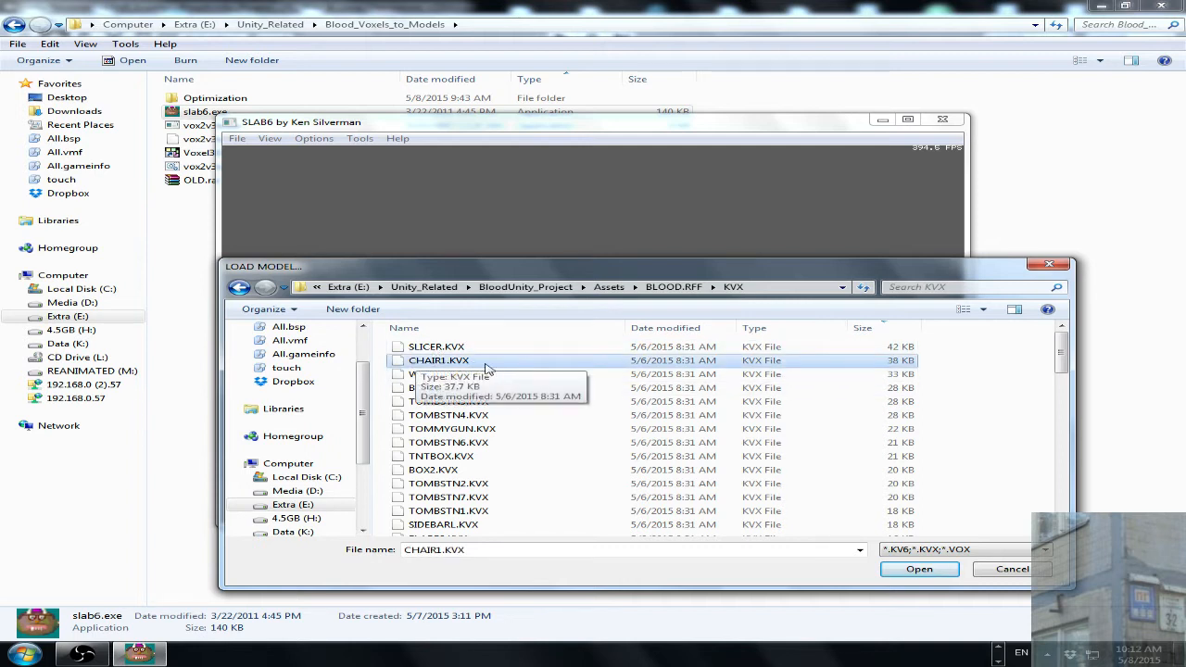
click(920, 569)
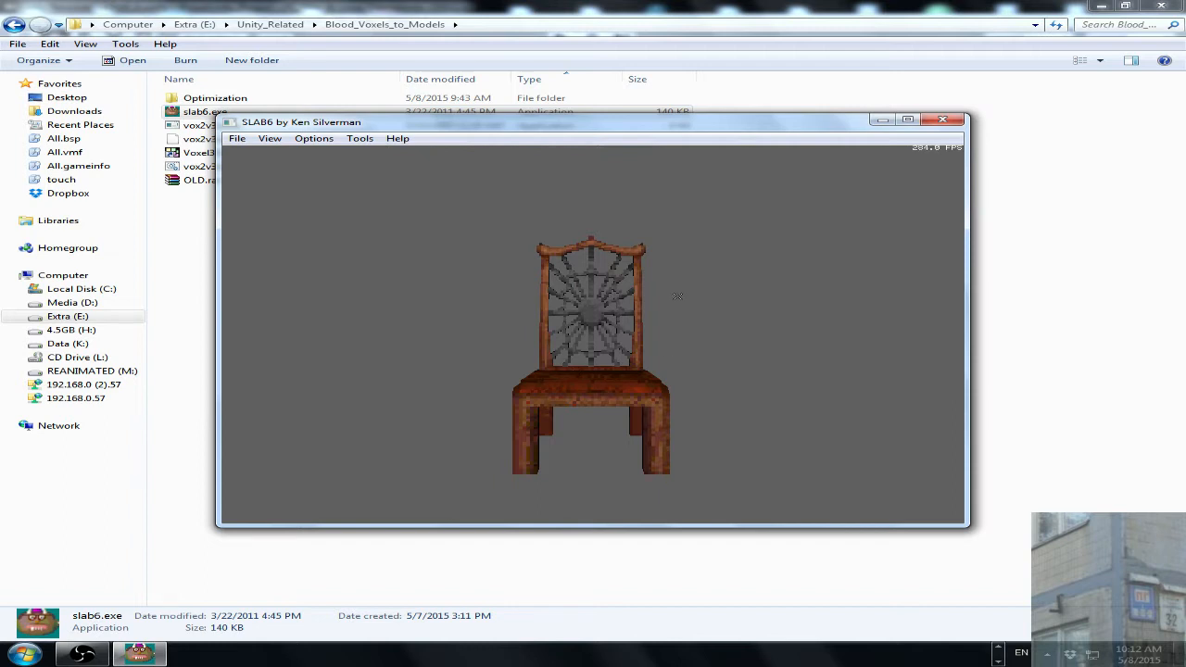
- Quit SLAB6 and single out vox2v3a.exe and the Voxel3D.exe shortcut in the Blood_Voxels_to_Models folder
click(939, 123)
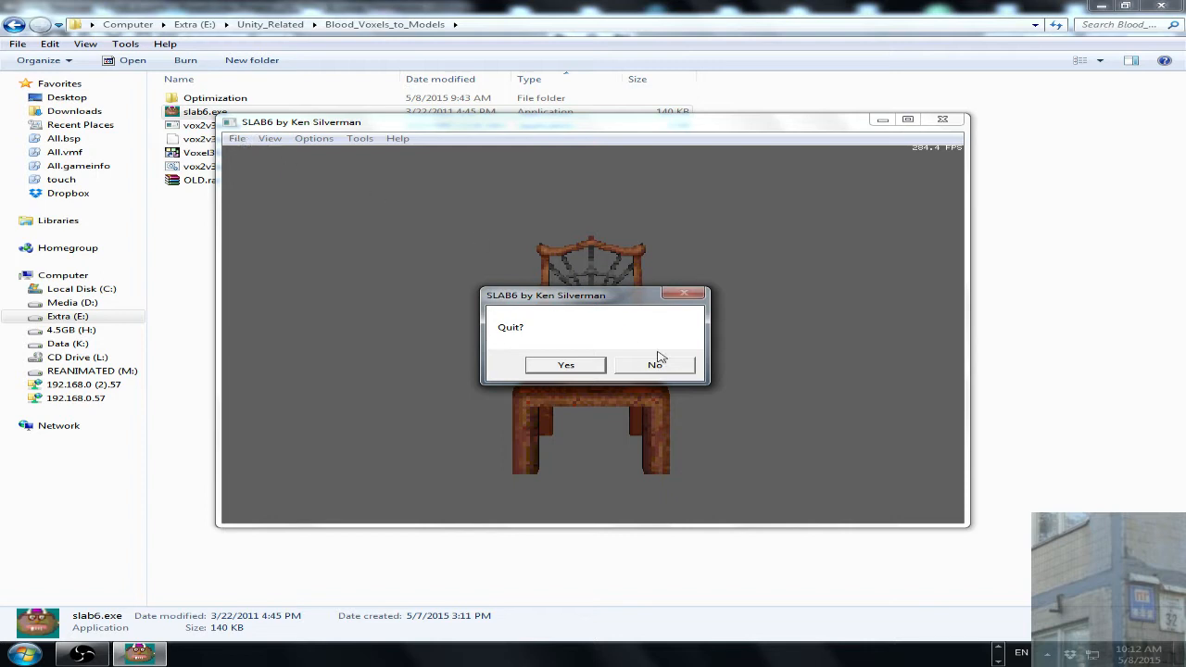
click(593, 367)
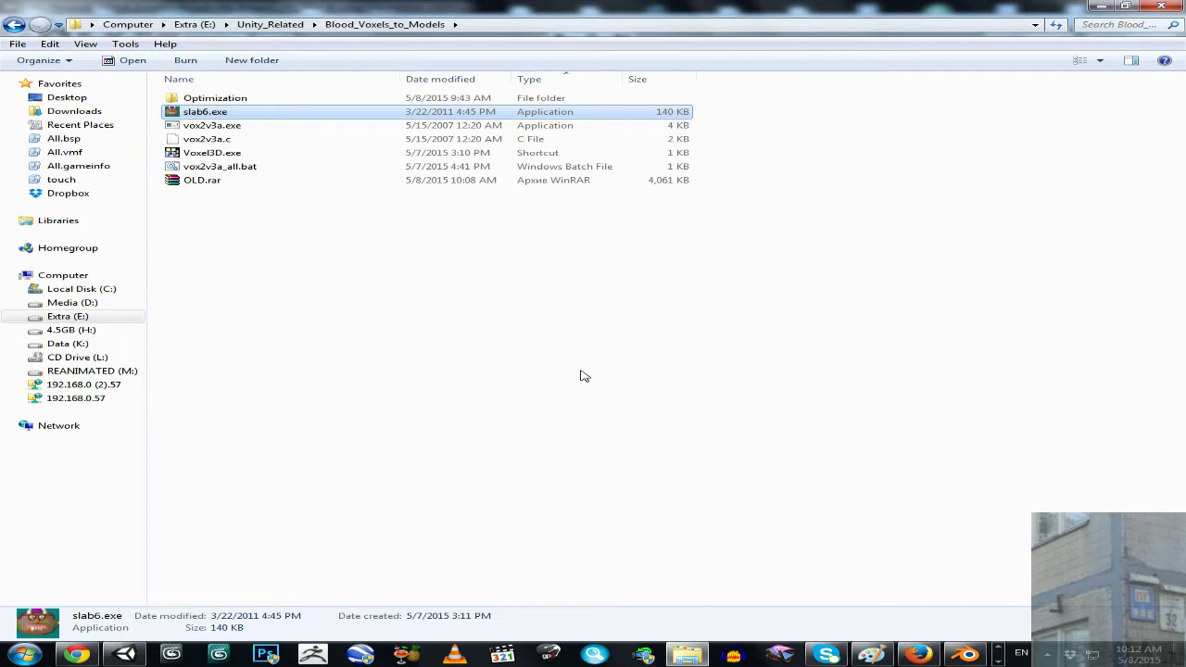
click(225, 130)
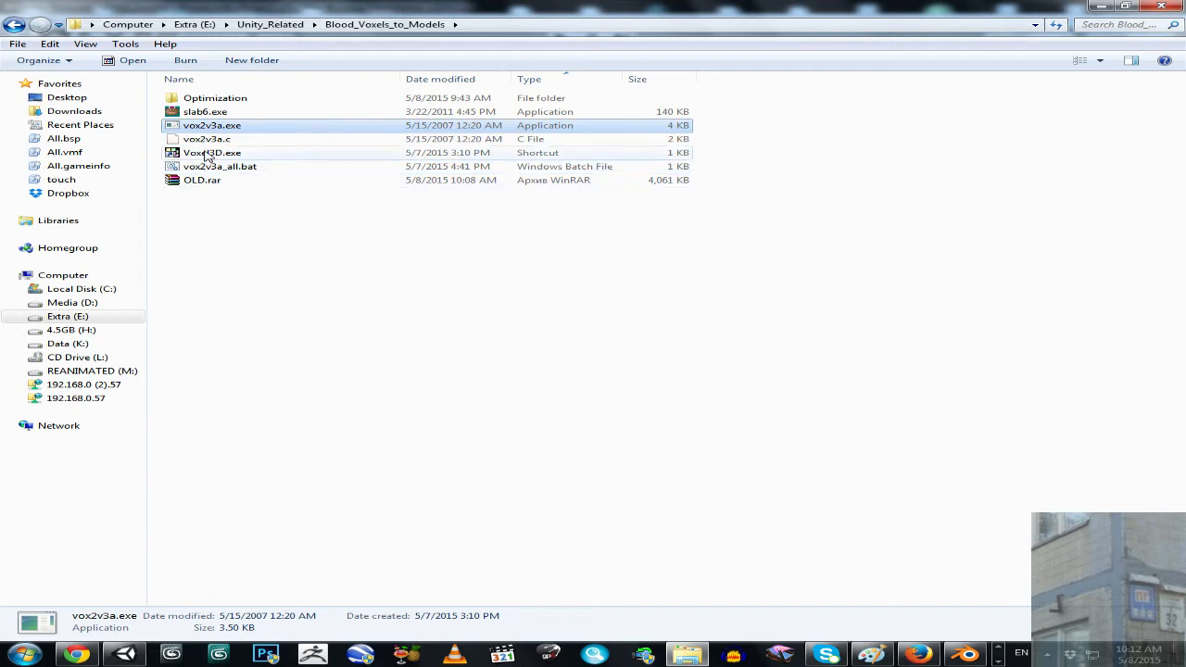
click(207, 154)
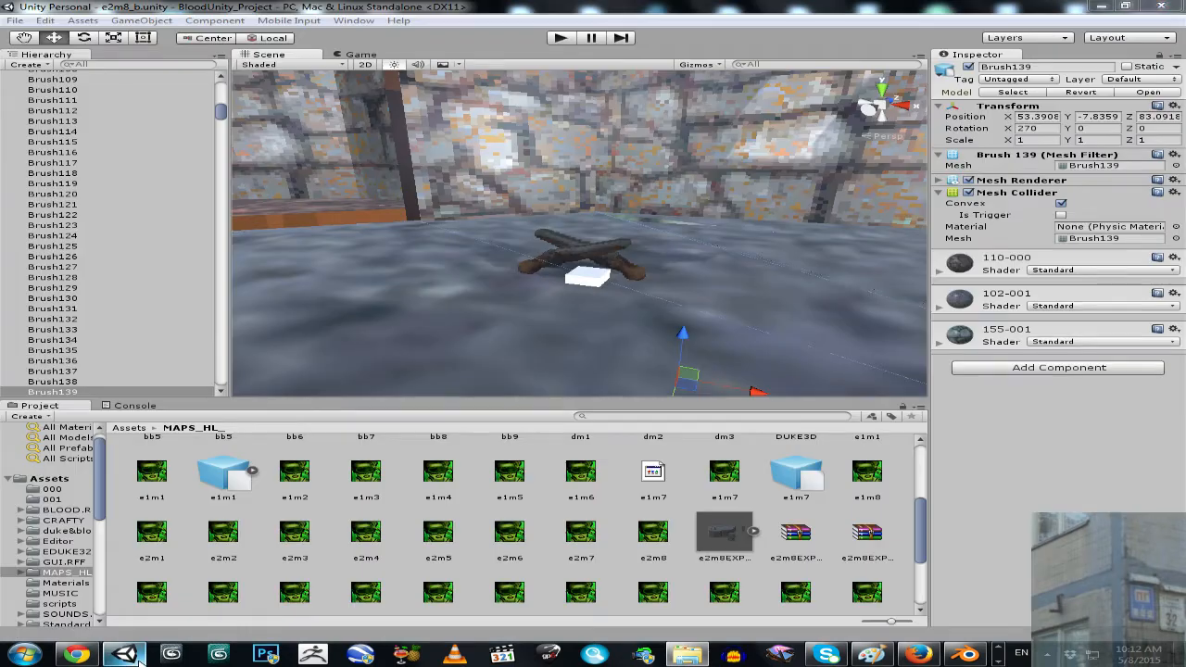
- Switch to Unity and select the Akimbo crossed-guns model lying on the floor of the e2m8_b scene
click(125, 654)
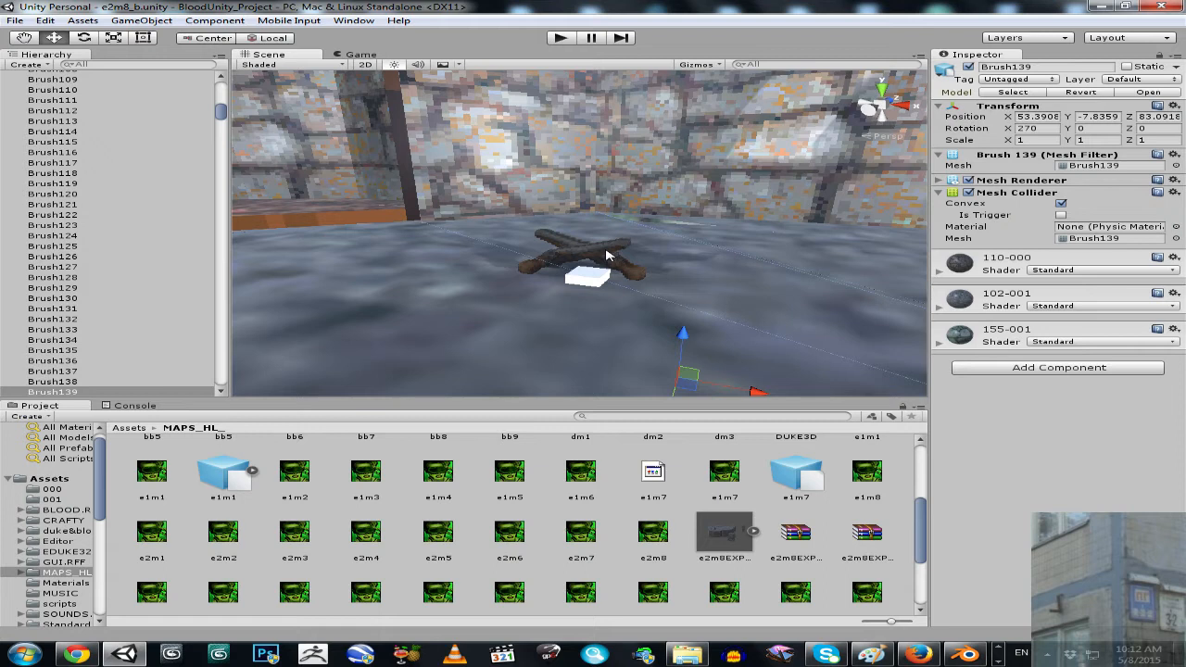
right_drag(640, 255, 1184, 239)
right_drag(20, 241, 5, 215)
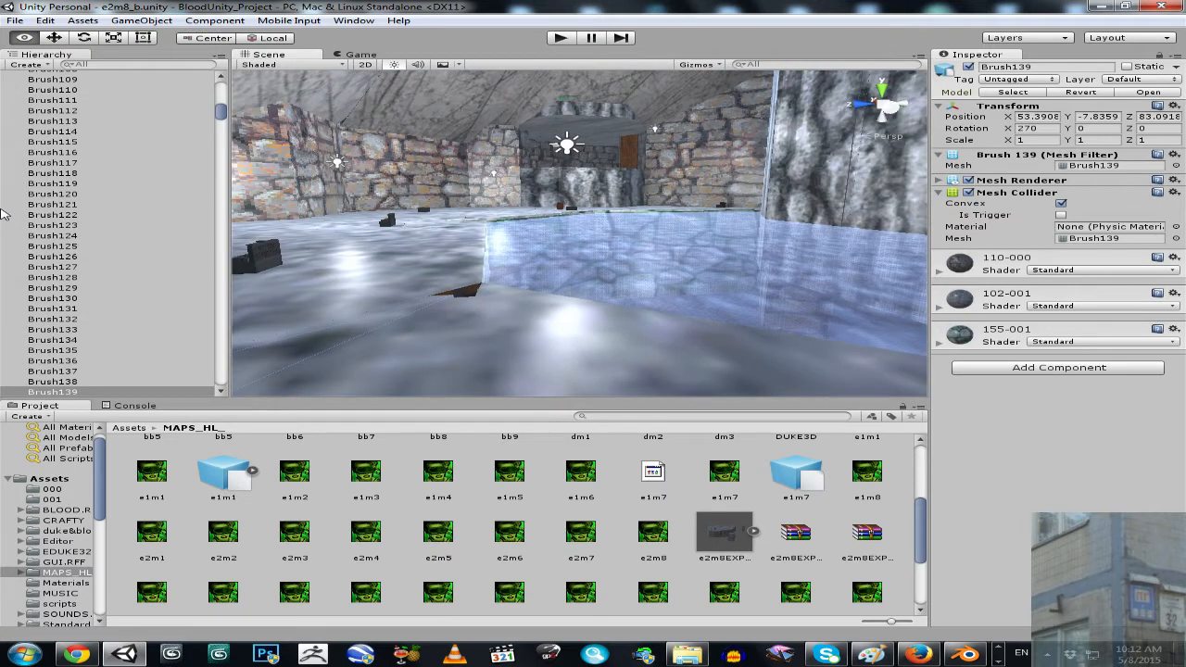
right_drag(1106, 230, 223, 116)
right_drag(549, 176, 579, 155)
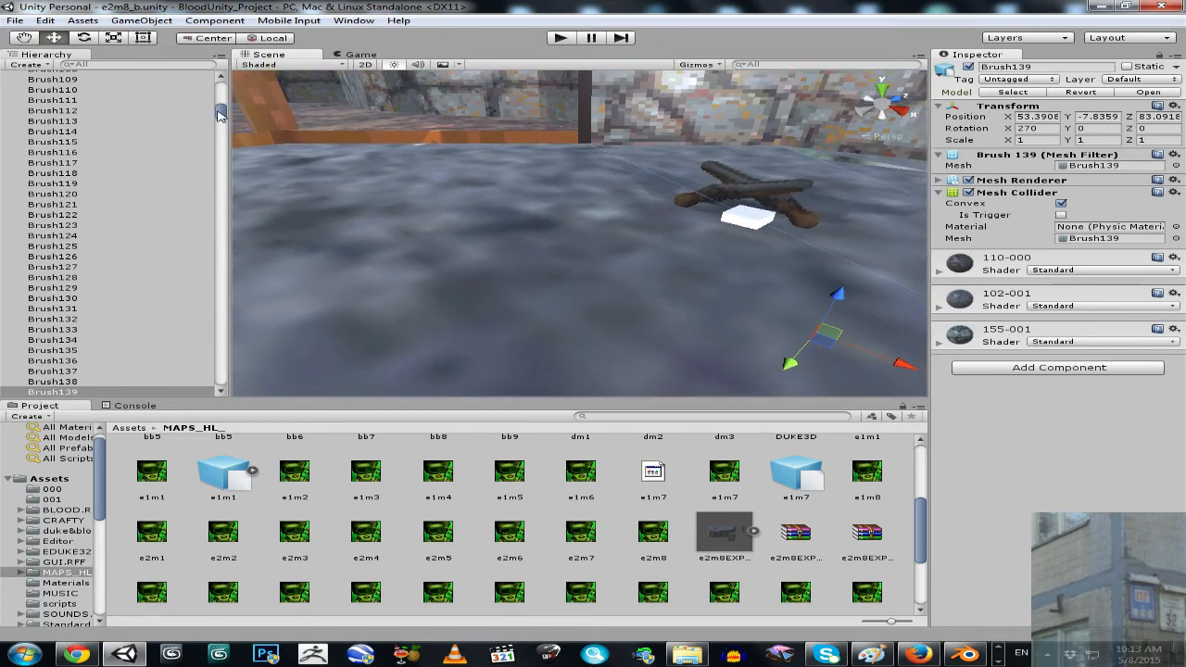
drag(226, 107, 225, 89)
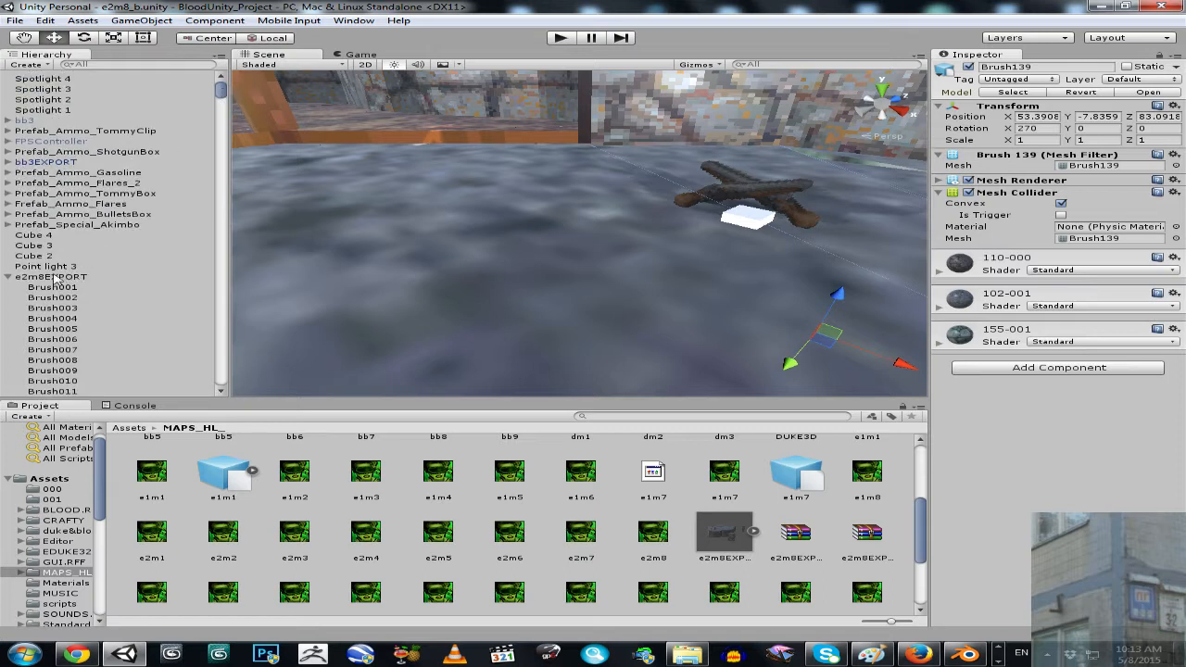
click(753, 193)
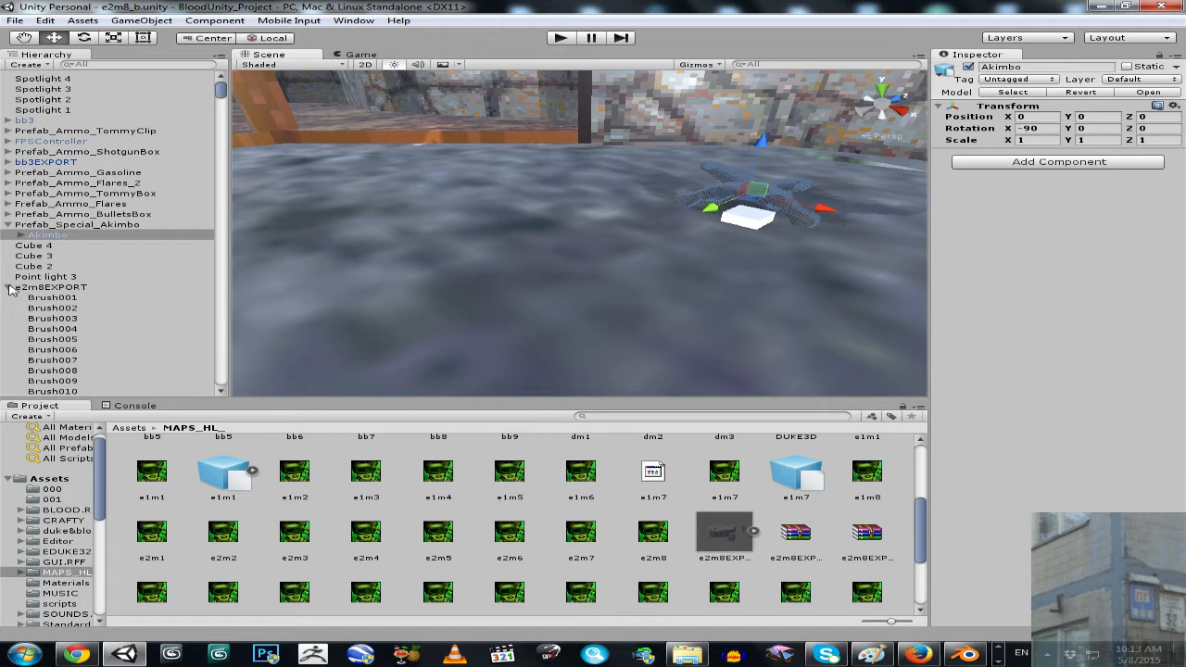
- Collapse the e2m8EXPORT object and inspect the components of Prefab_Special_Akimbo and its Akimbo child
click(10, 291)
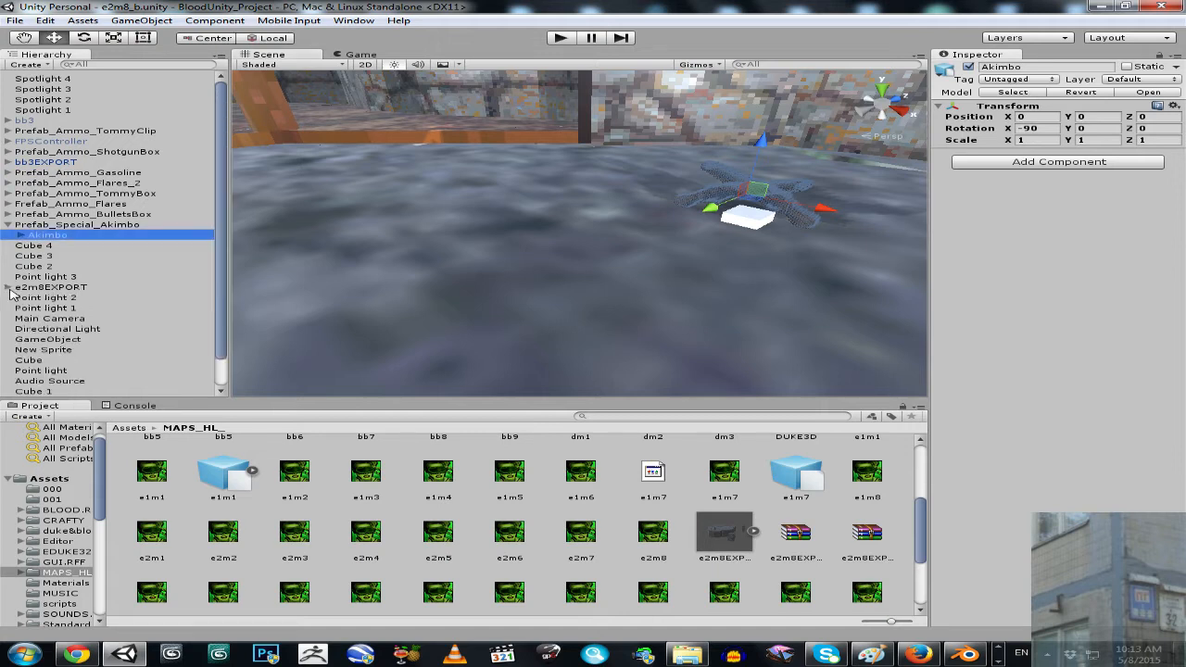
click(41, 226)
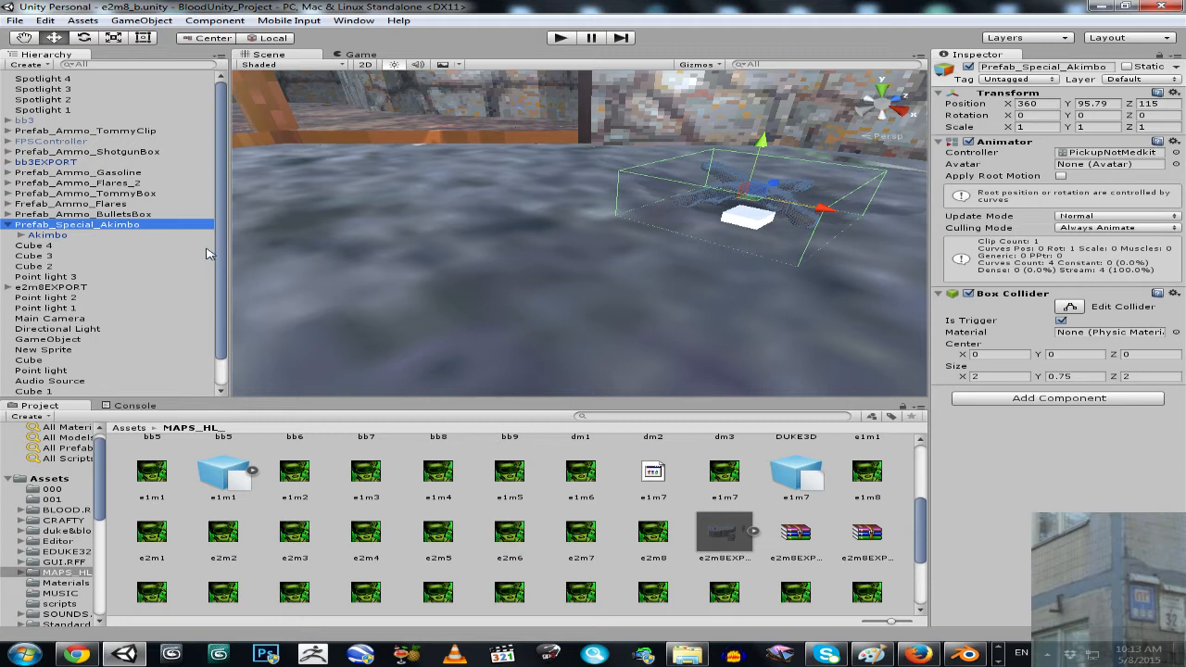
click(49, 237)
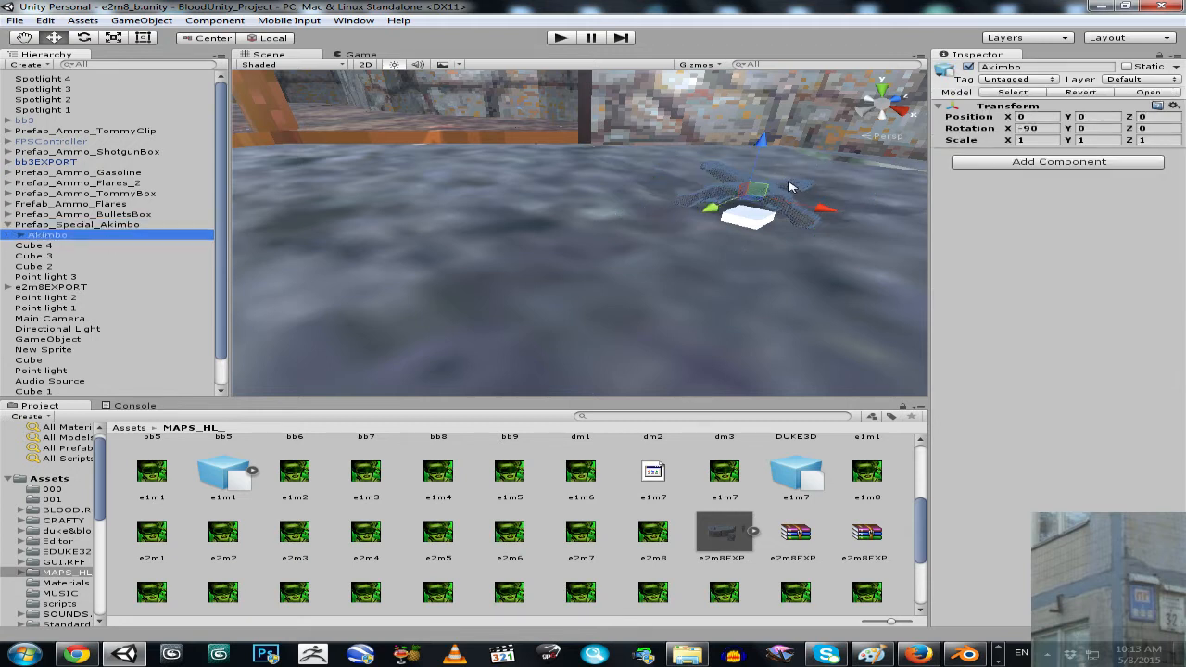
- Expand the Akimbo object and select all its child meshes from 0_1_2_0 to 60_15_6_5
click(20, 235)
click(69, 248)
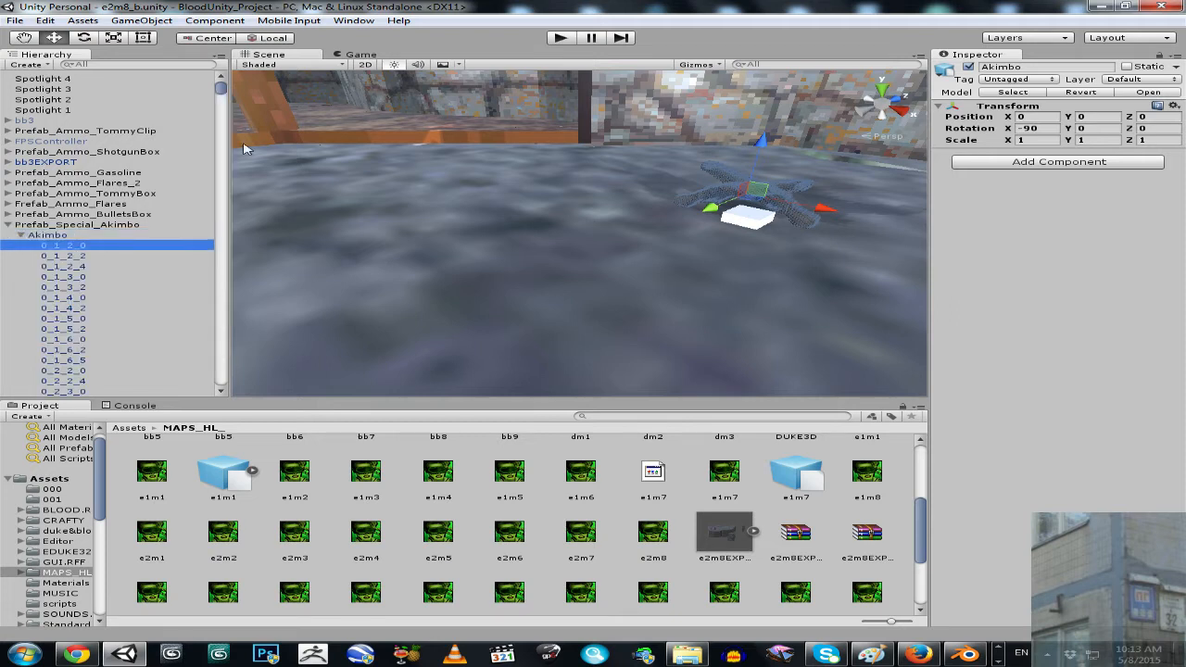
drag(221, 89, 221, 293)
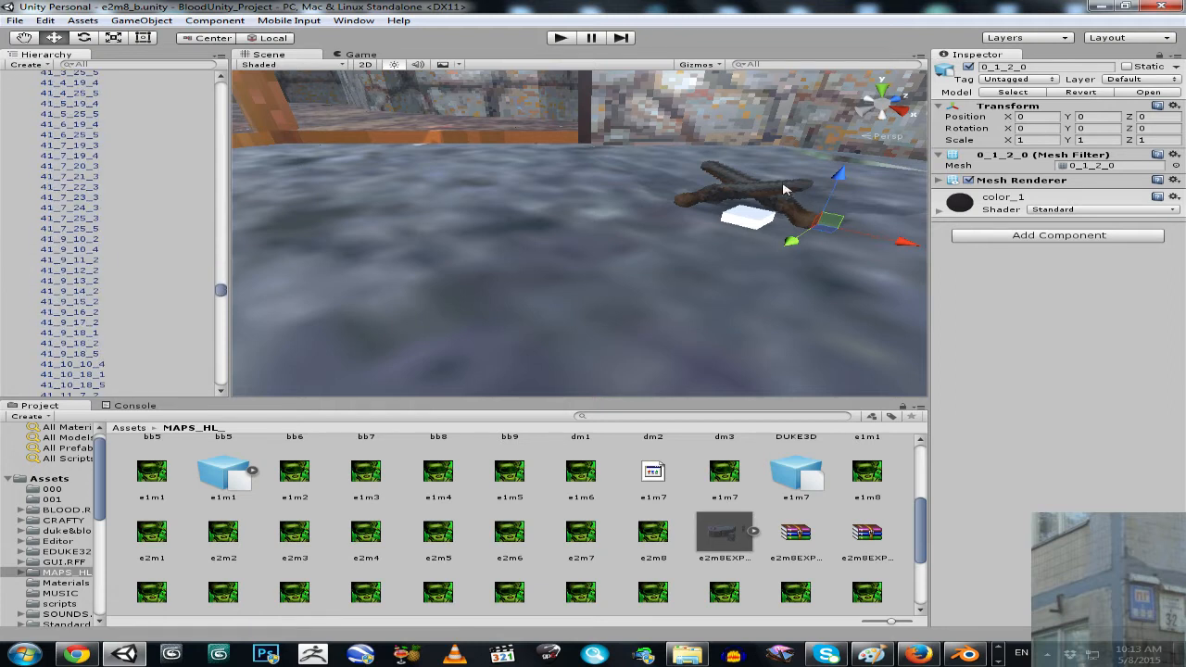
drag(222, 291, 222, 387)
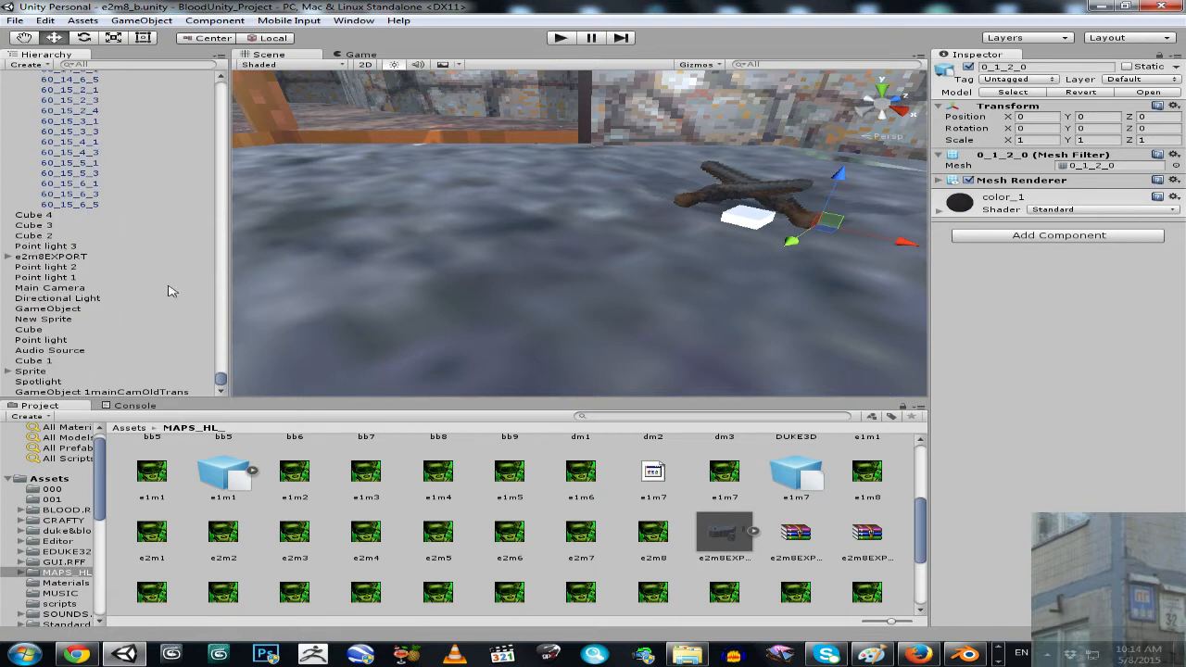
shift+click(87, 205)
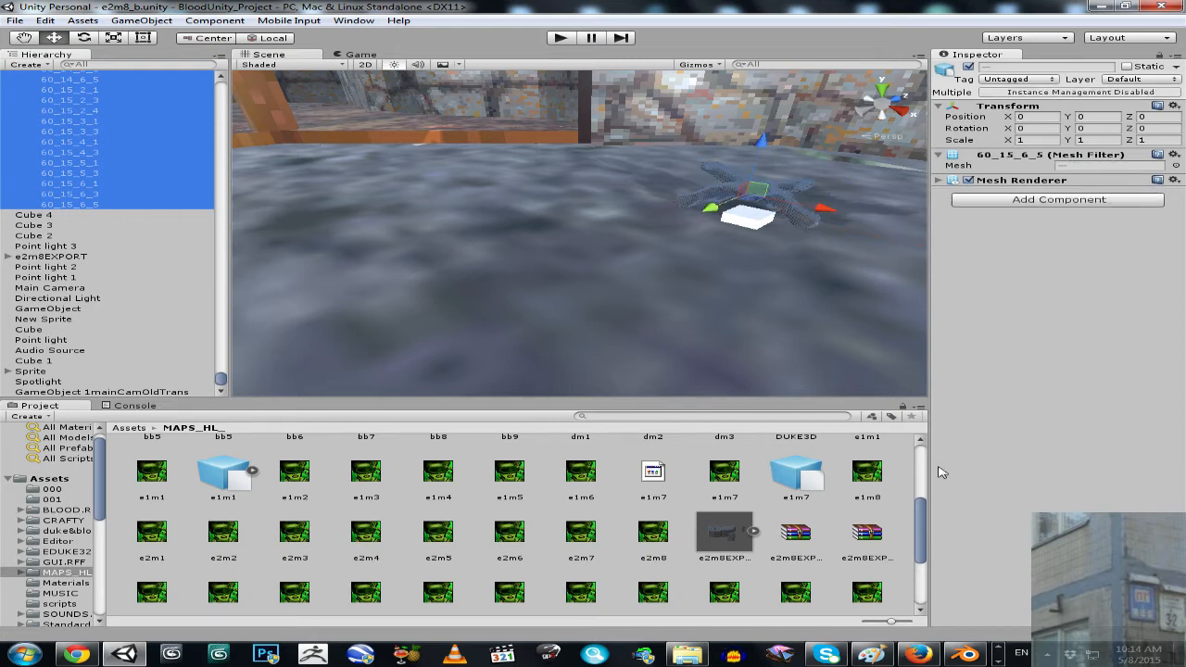
- Replace the mesh selection with Cube 4 and collapse the Akimbo object's children
click(41, 215)
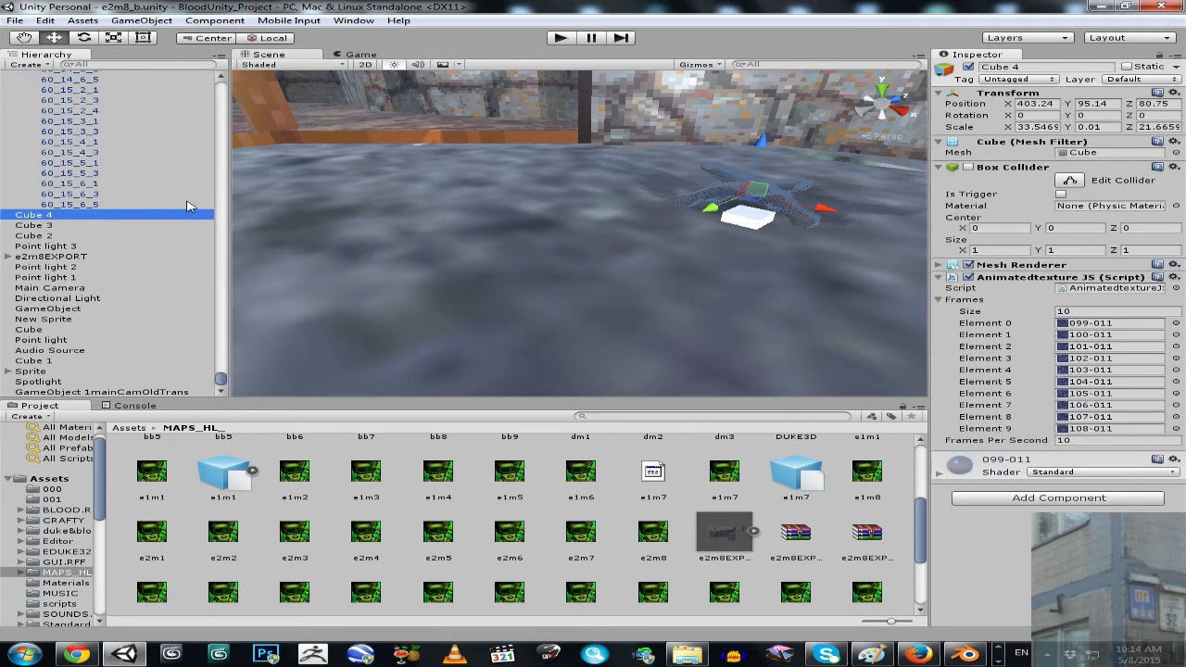
drag(220, 378, 267, 88)
click(23, 236)
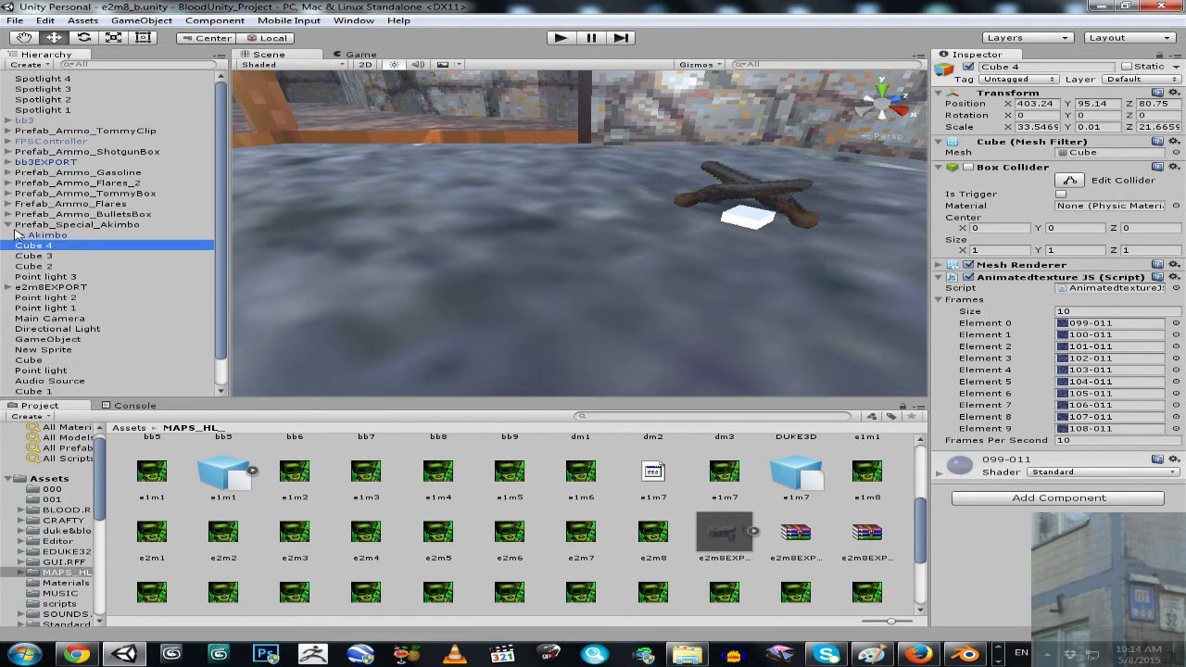
- Collapse Prefab_Special_Akimbo in the Hierarchy and look through the project's asset folders down to Voxels
click(8, 224)
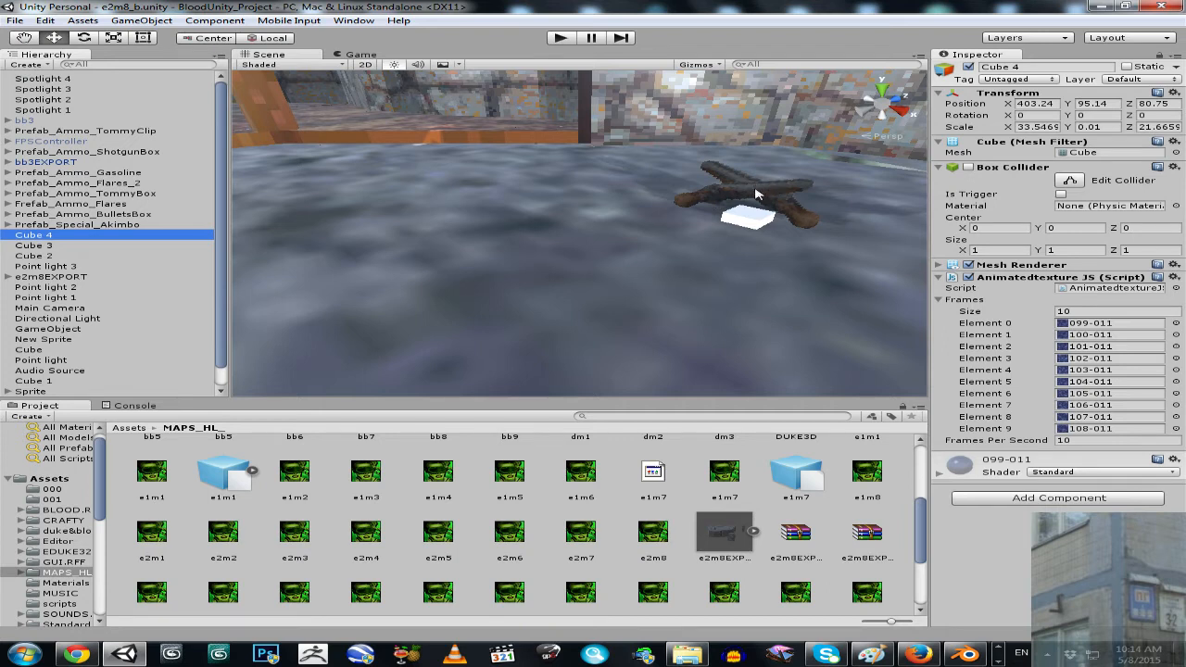
drag(918, 550, 931, 530)
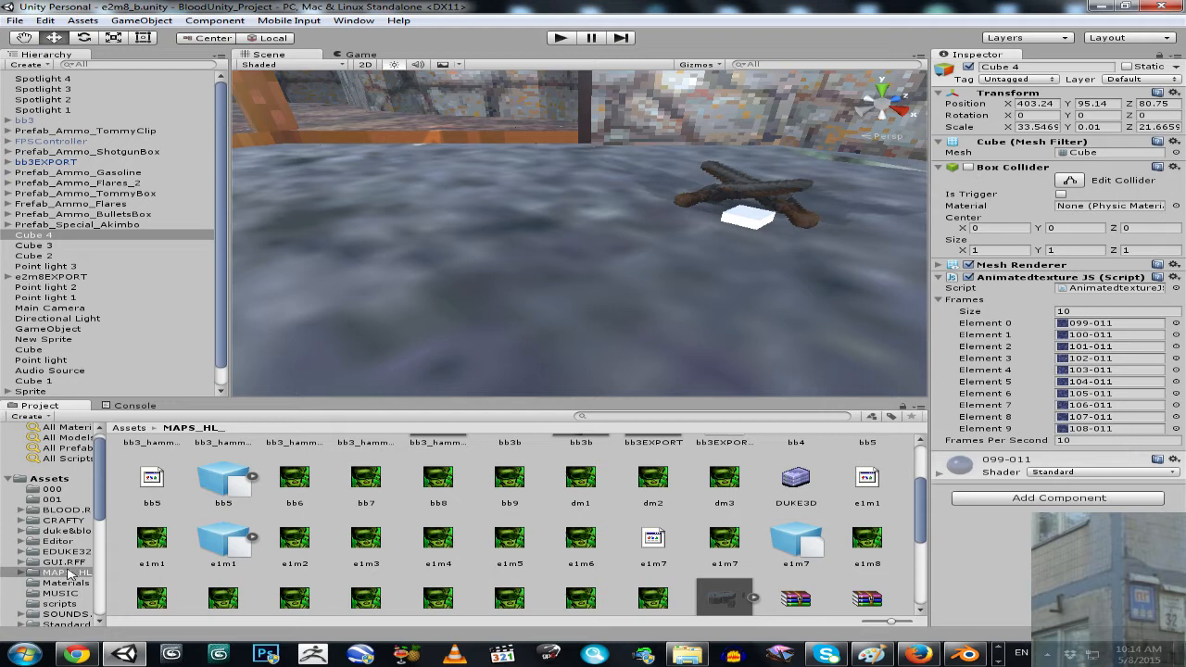
drag(98, 505, 92, 600)
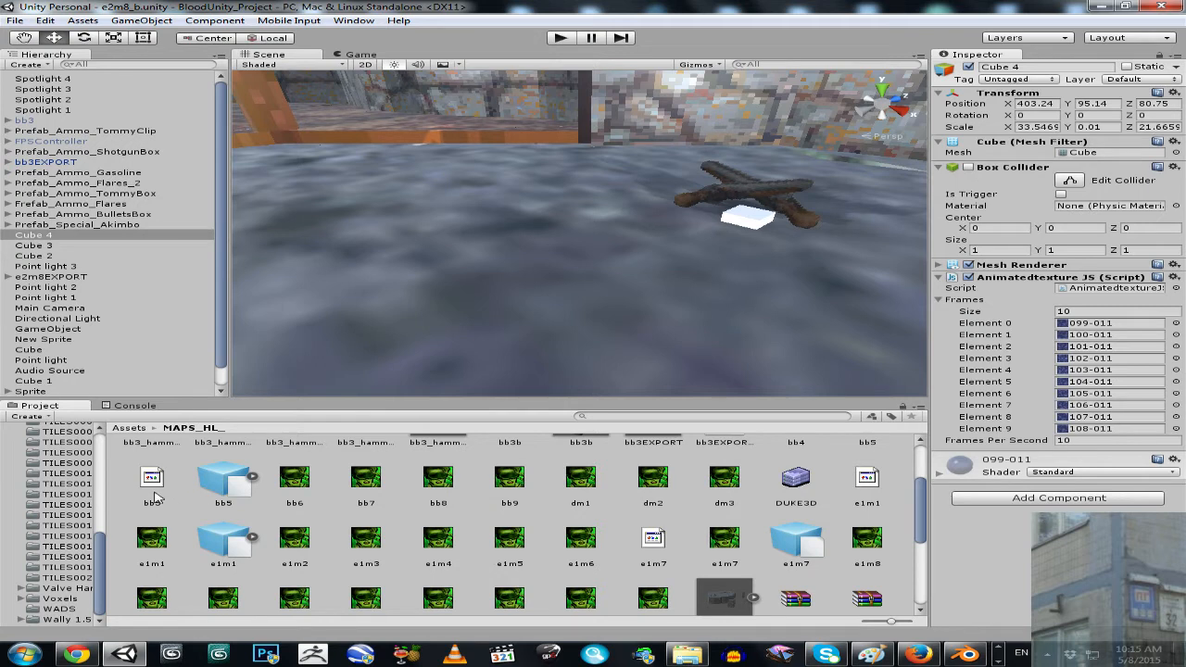
scroll(922, 497, down, 1)
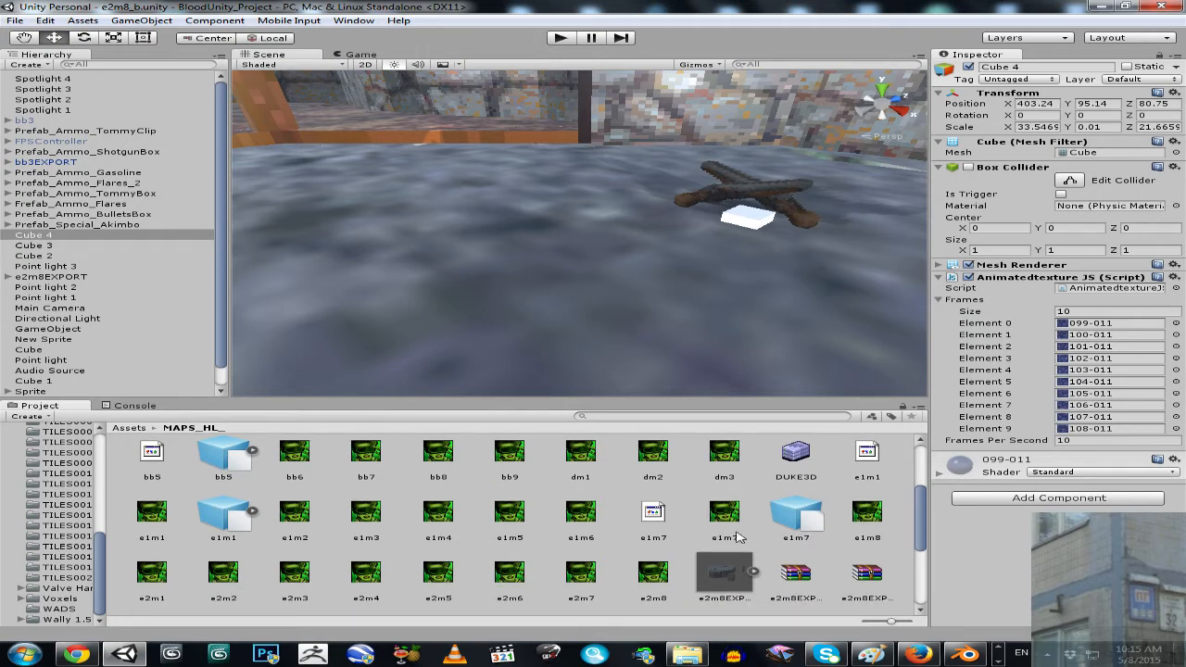
- Switch to Blender and start a new file with the default startup scene
click(955, 655)
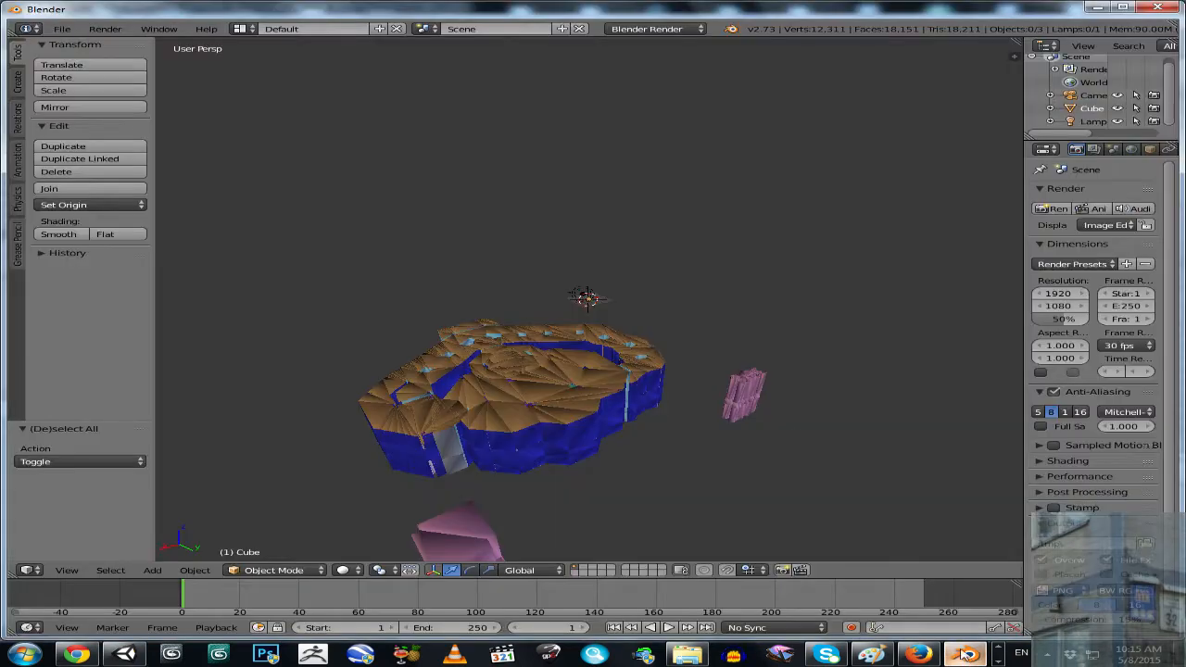
click(63, 29)
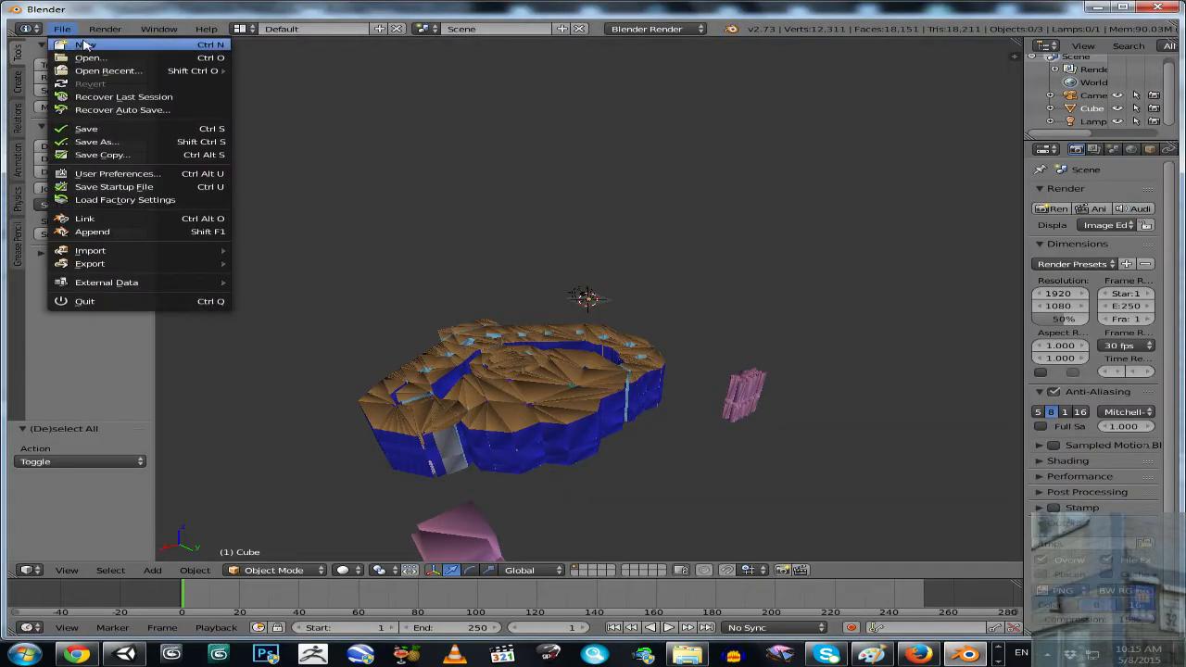
click(84, 42)
click(96, 56)
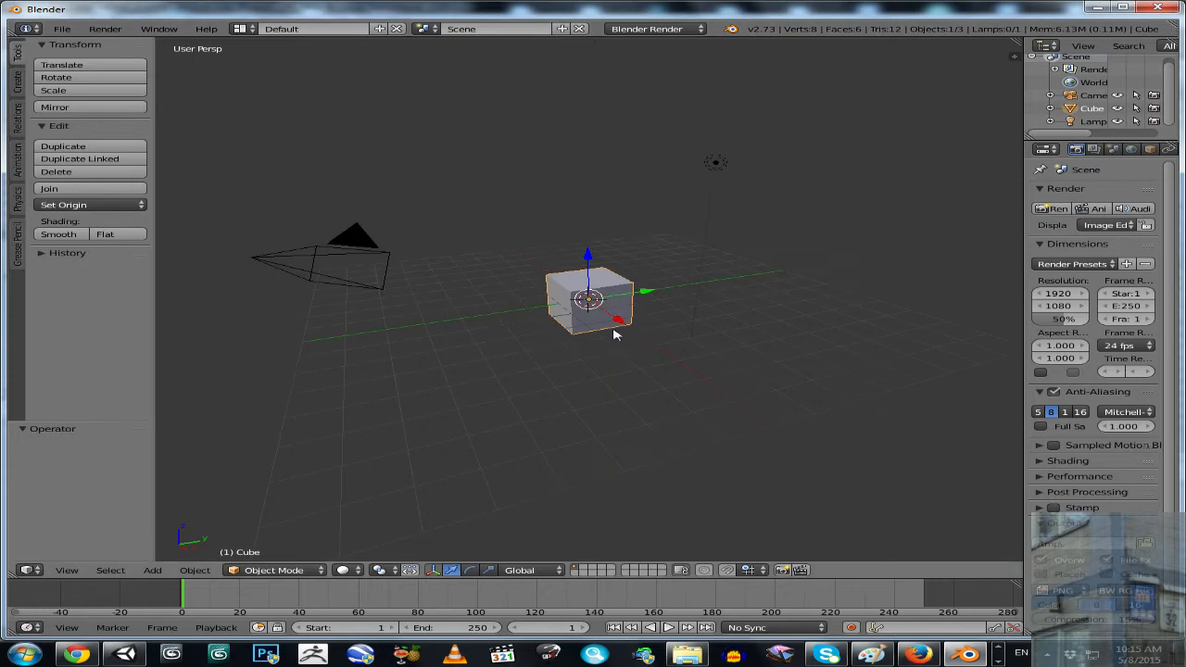
- Start a Wavefront (.obj) import into the new scene
click(61, 31)
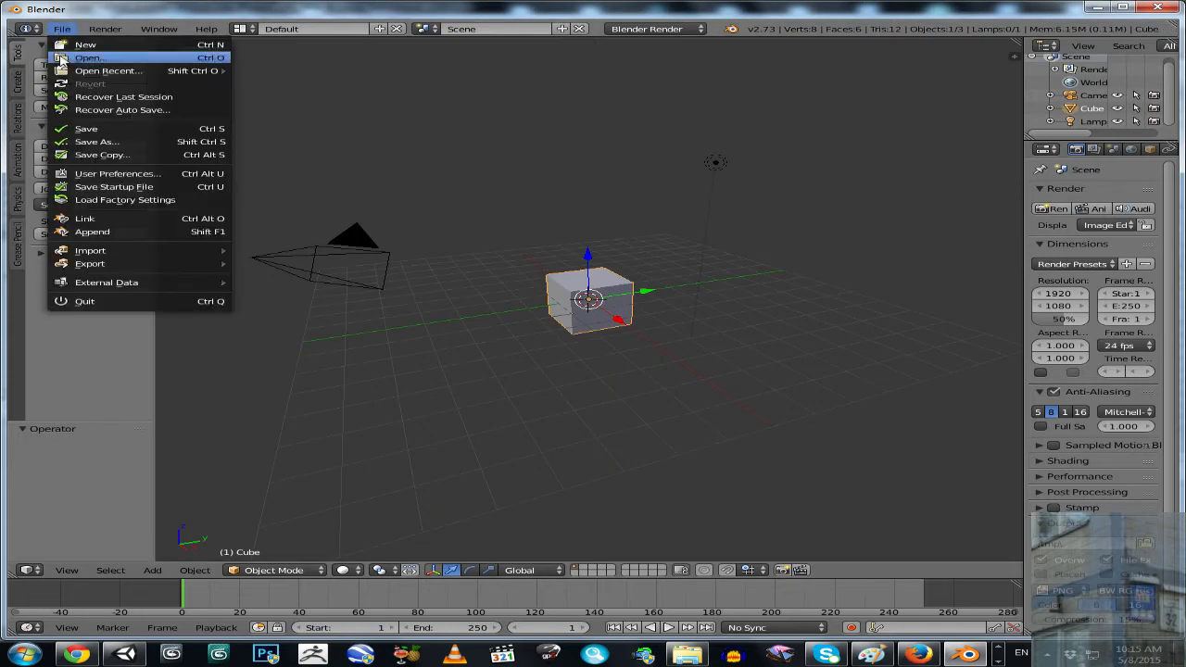
mouse_move(116, 257)
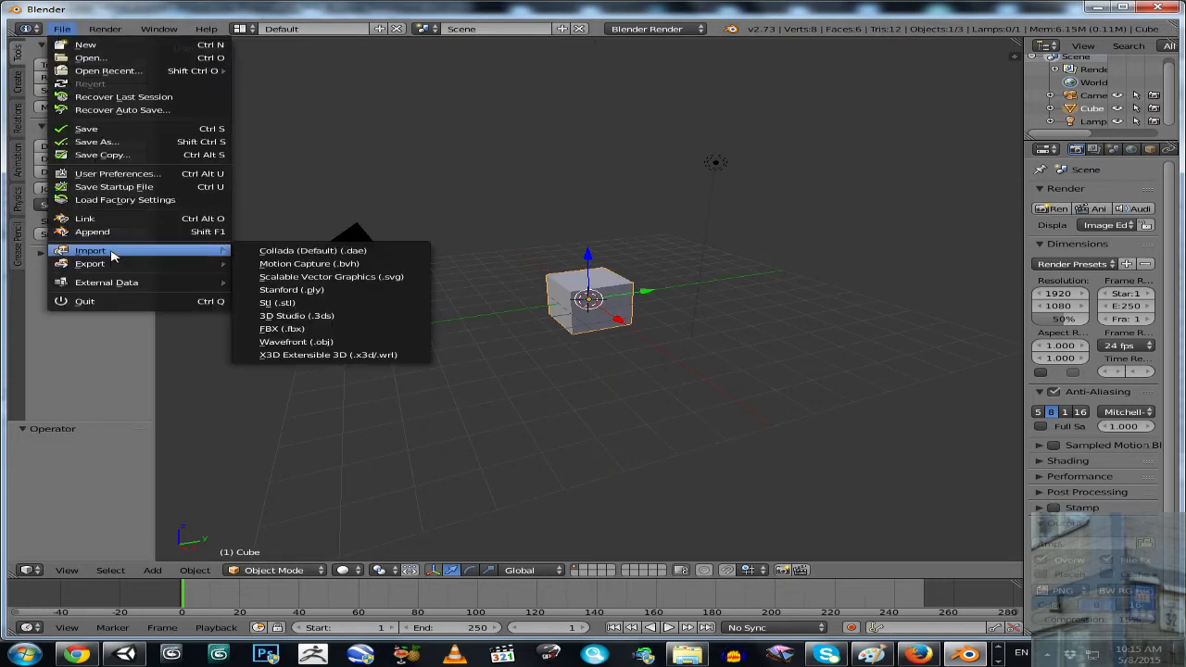
click(335, 343)
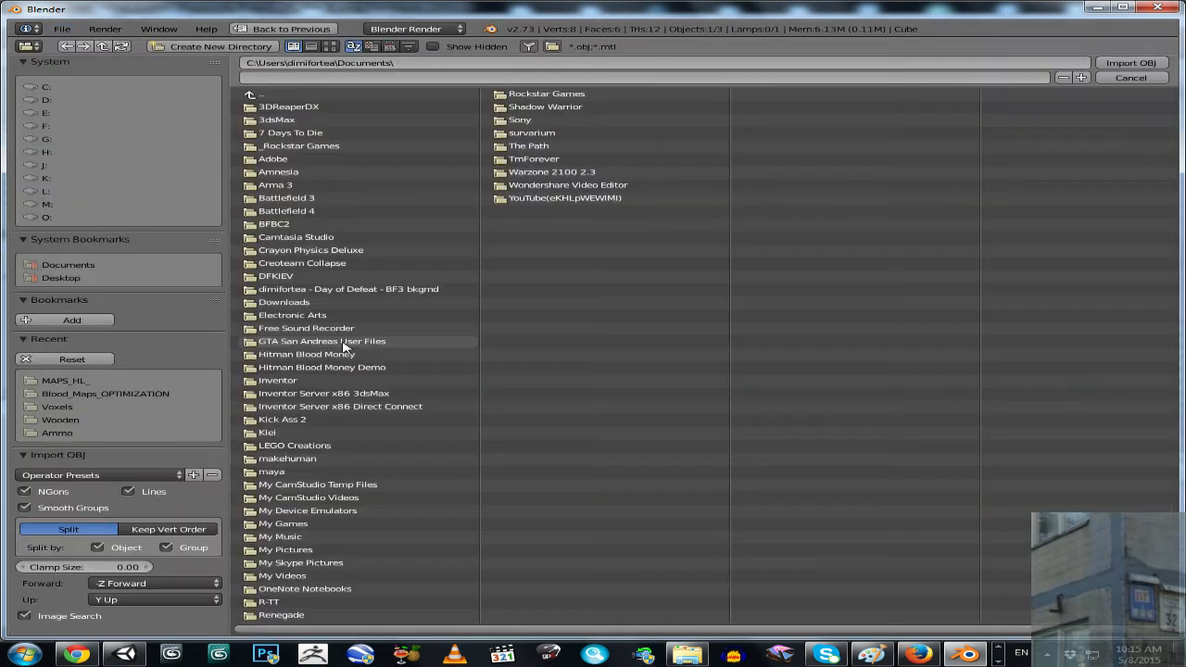
- Switch to the file explorer and select Akimbo.obj in Unity_Related\BloodUnity_Project\Assets\Voxels\Specials
click(688, 649)
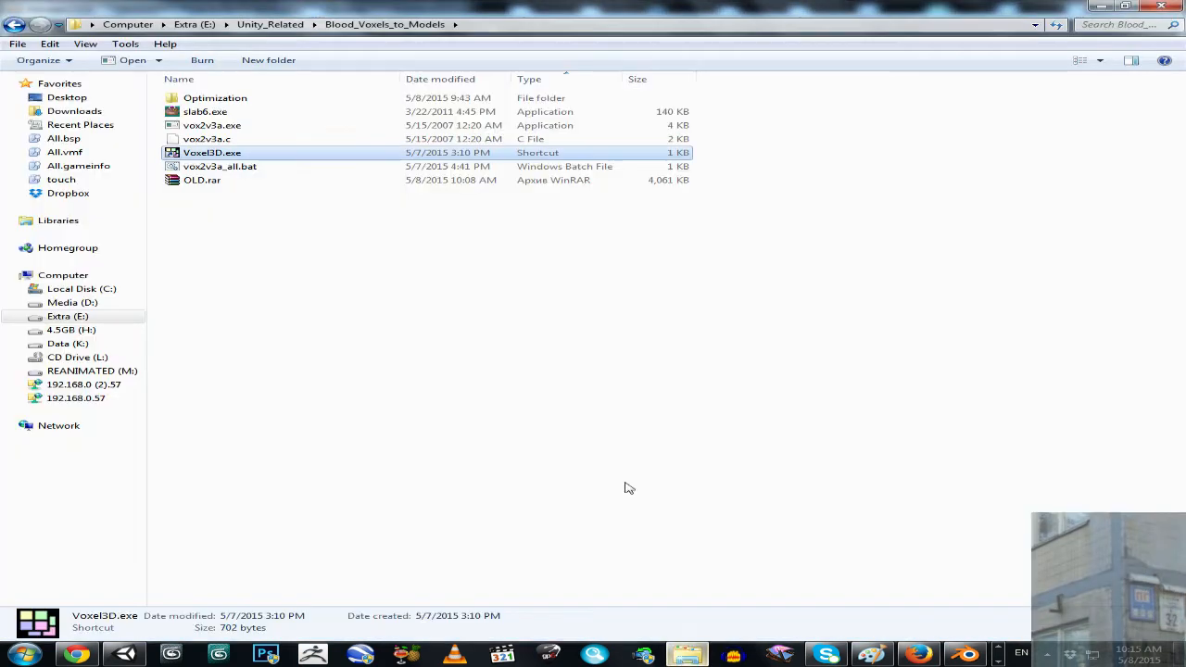
click(271, 25)
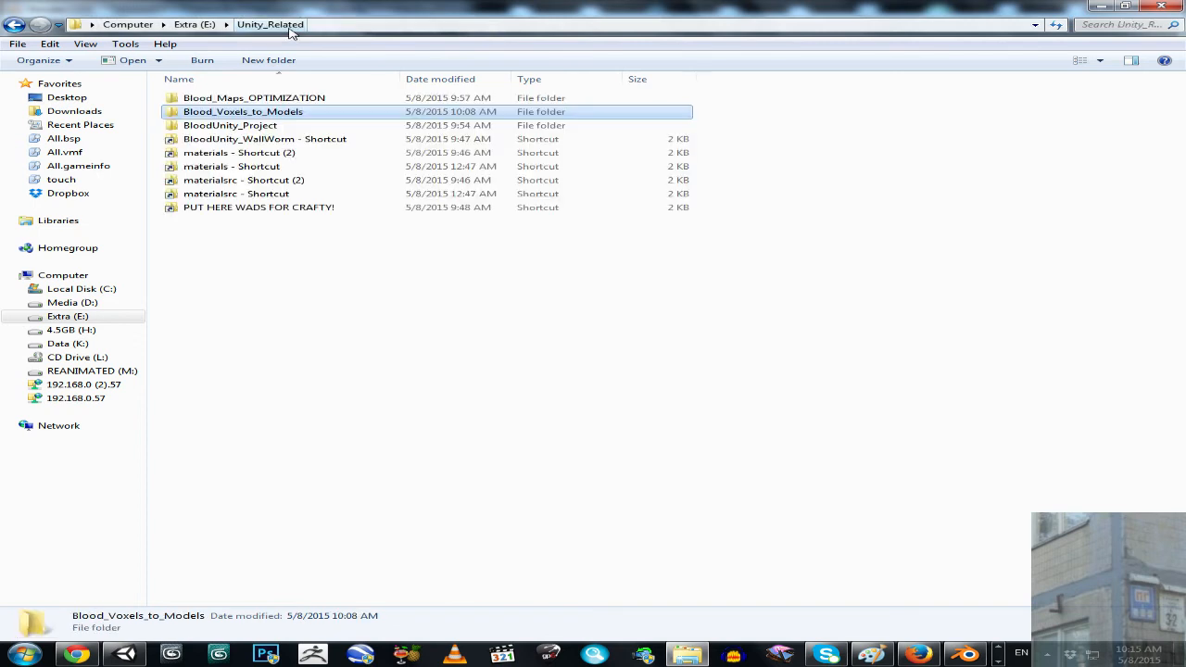
double_click(276, 126)
double_click(211, 98)
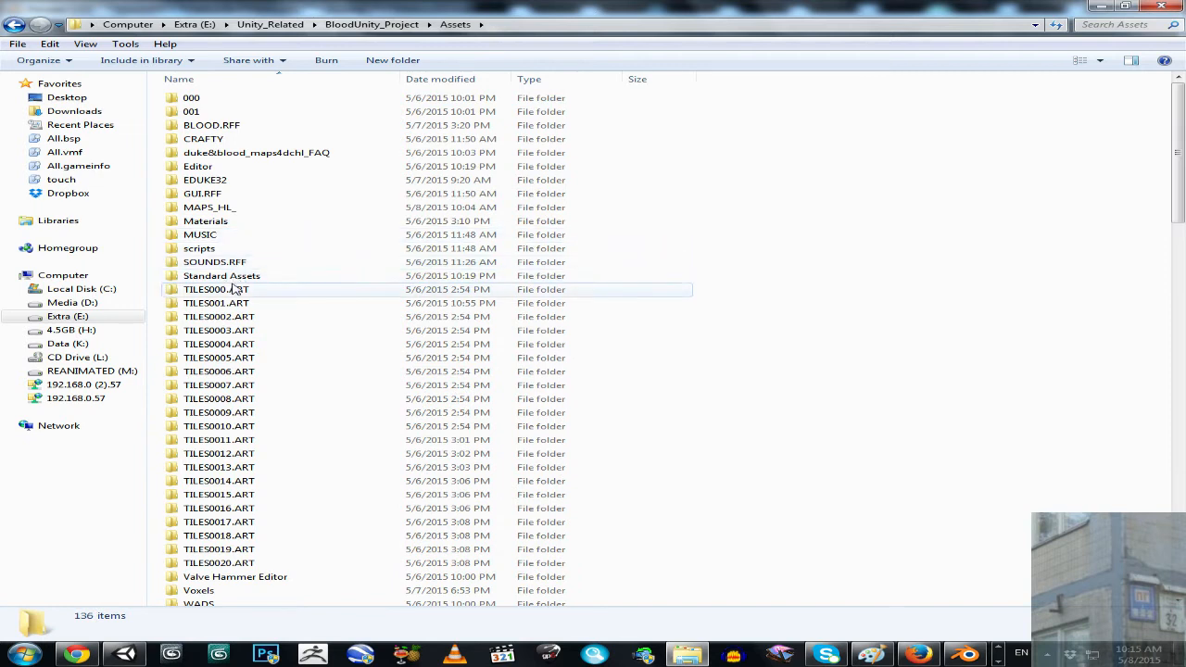
scroll(251, 288, down, 1)
double_click(222, 558)
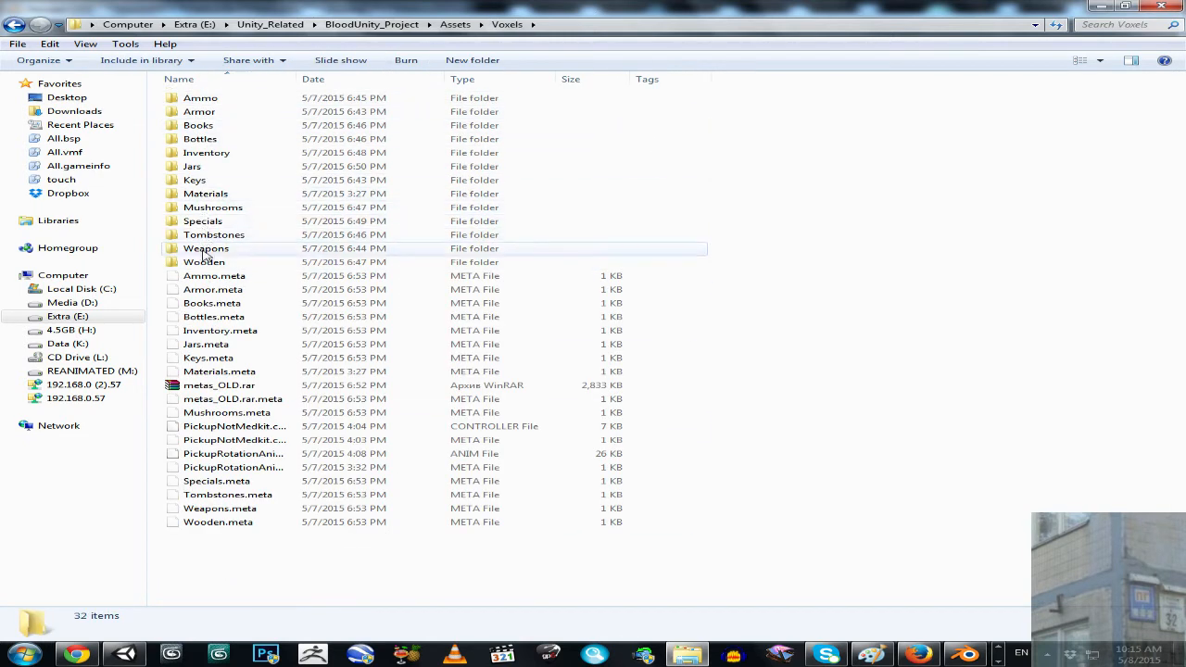
double_click(199, 220)
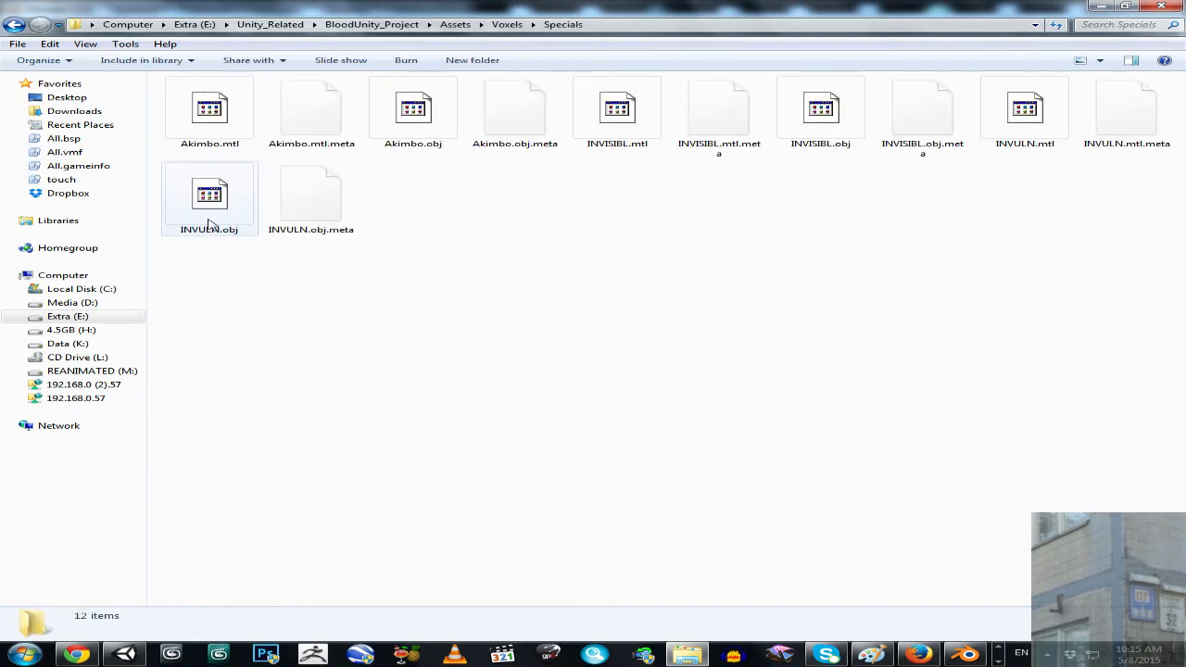
click(405, 133)
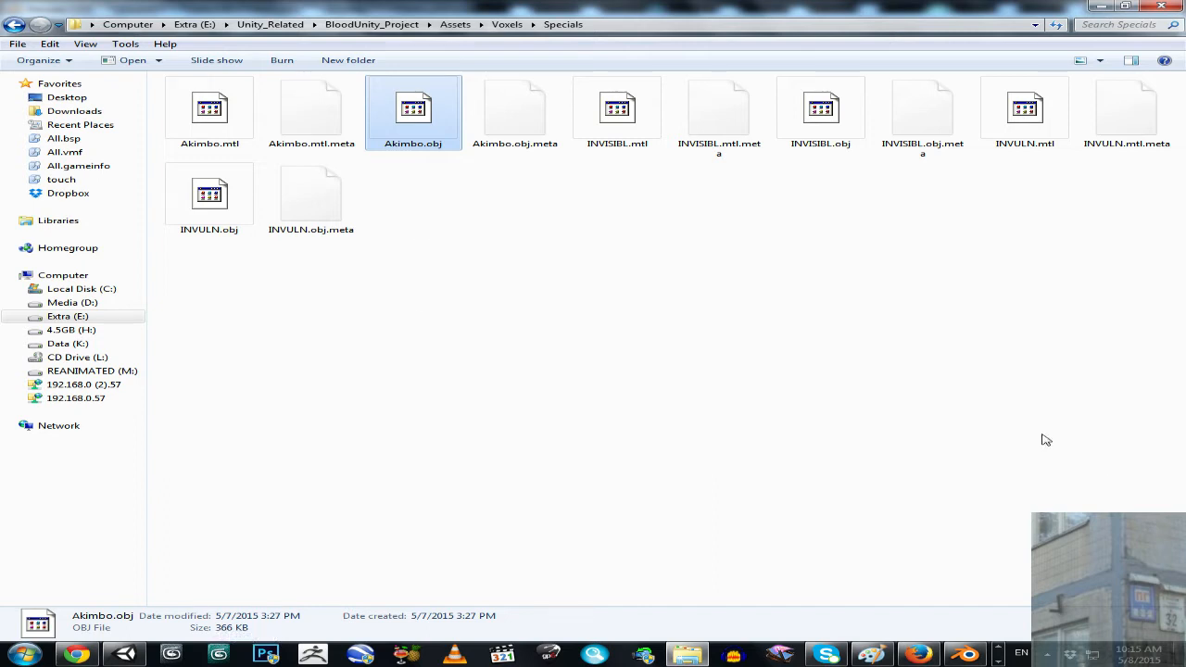
- Copy the Specials folder path into Blender's OBJ import browser and import Akimbo.obj from there
click(608, 25)
key(ctrl+c)
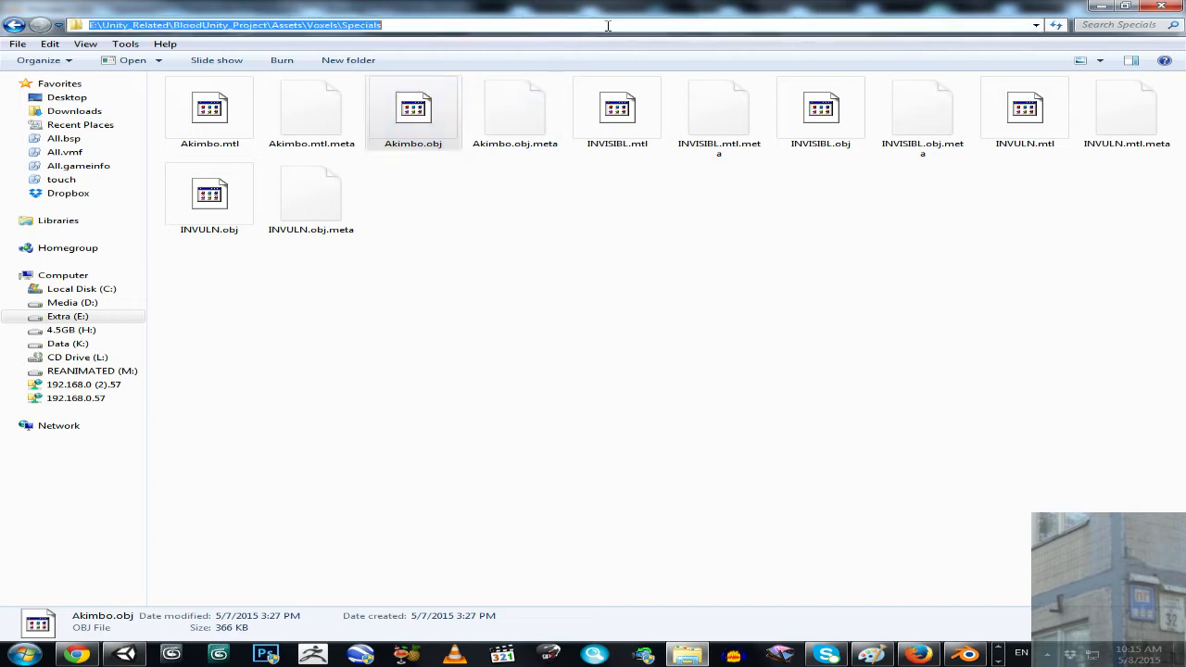
click(1102, 7)
click(405, 60)
key(ctrl+v)
key(Return)
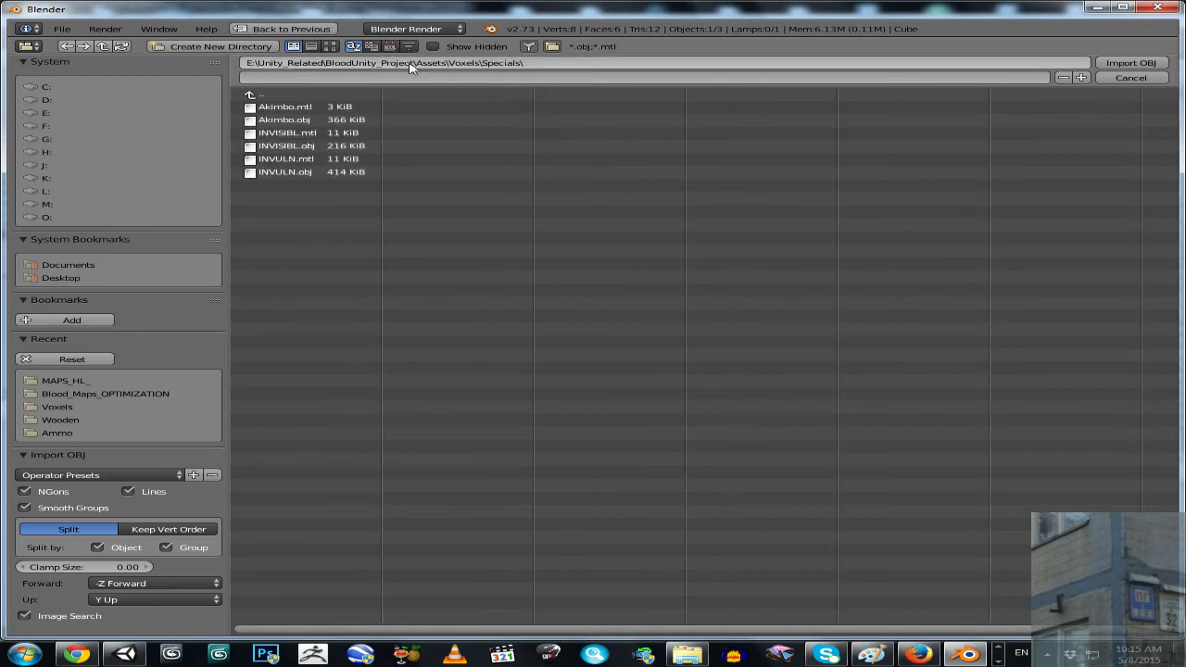
click(304, 120)
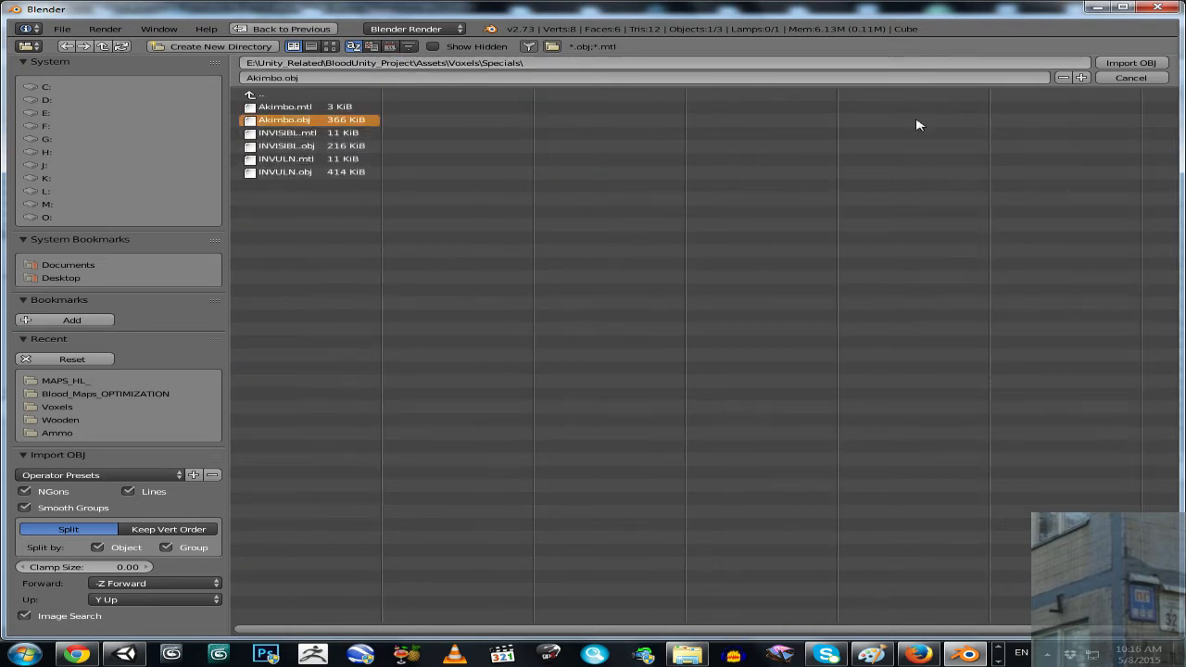
click(1103, 66)
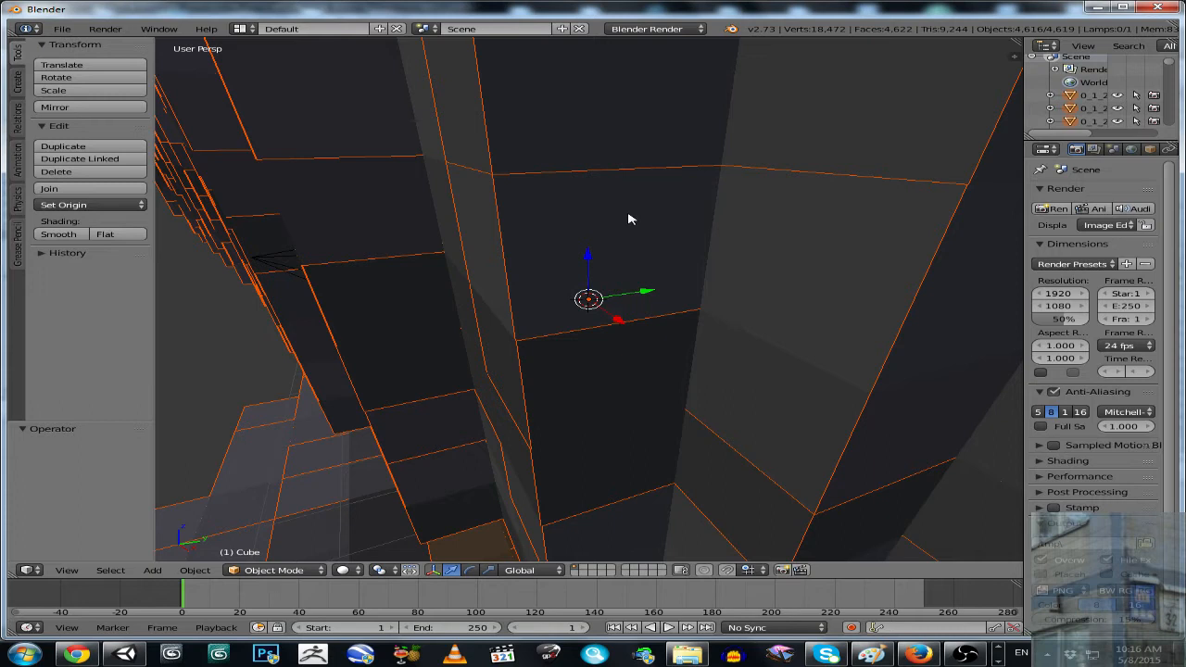
- Select all objects in the scene, join the imported Akimbo meshes into one object, and inspect the result
key(a)
key(a)
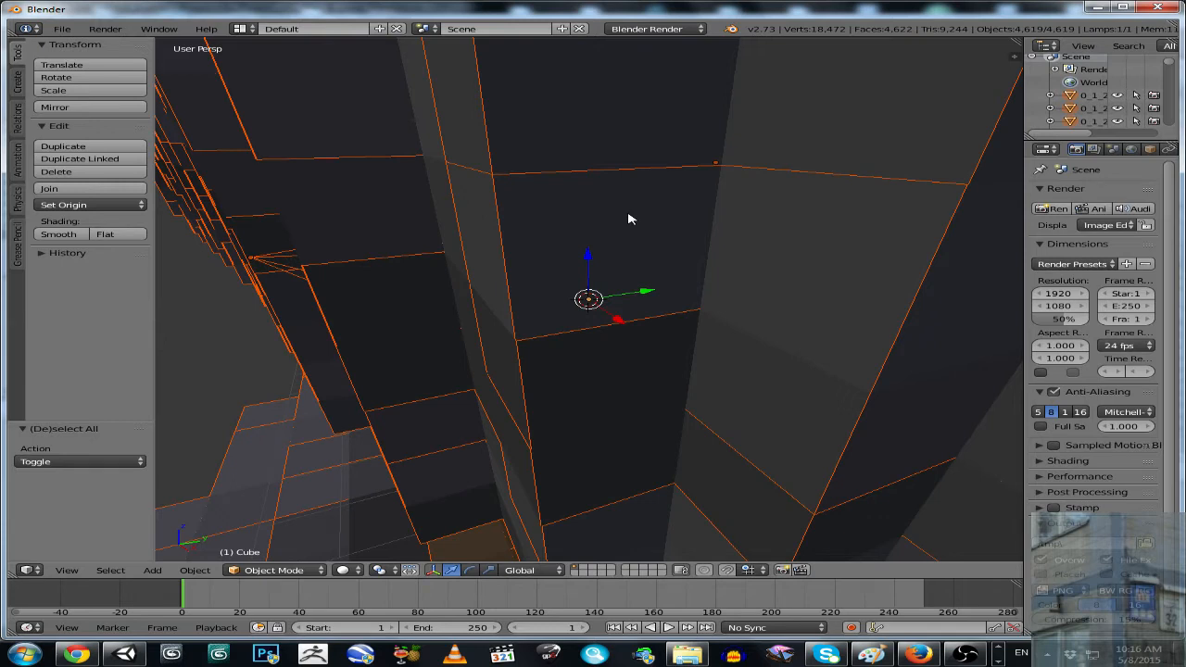
key(ctrl+j)
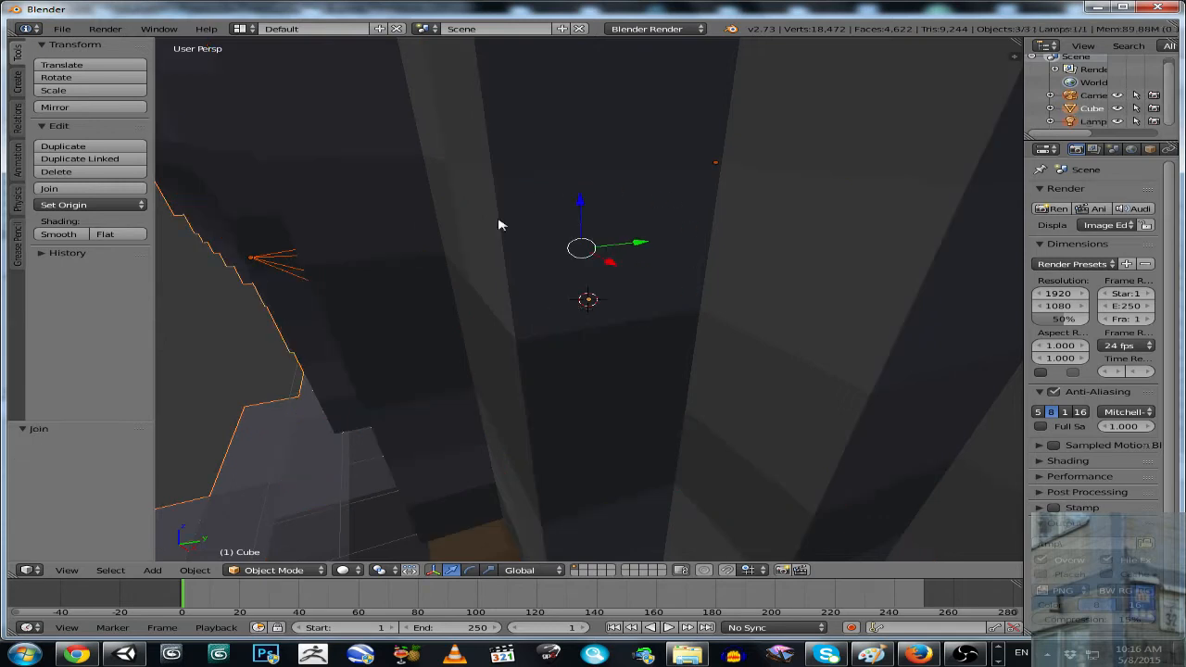
scroll(591, 280, down, 6)
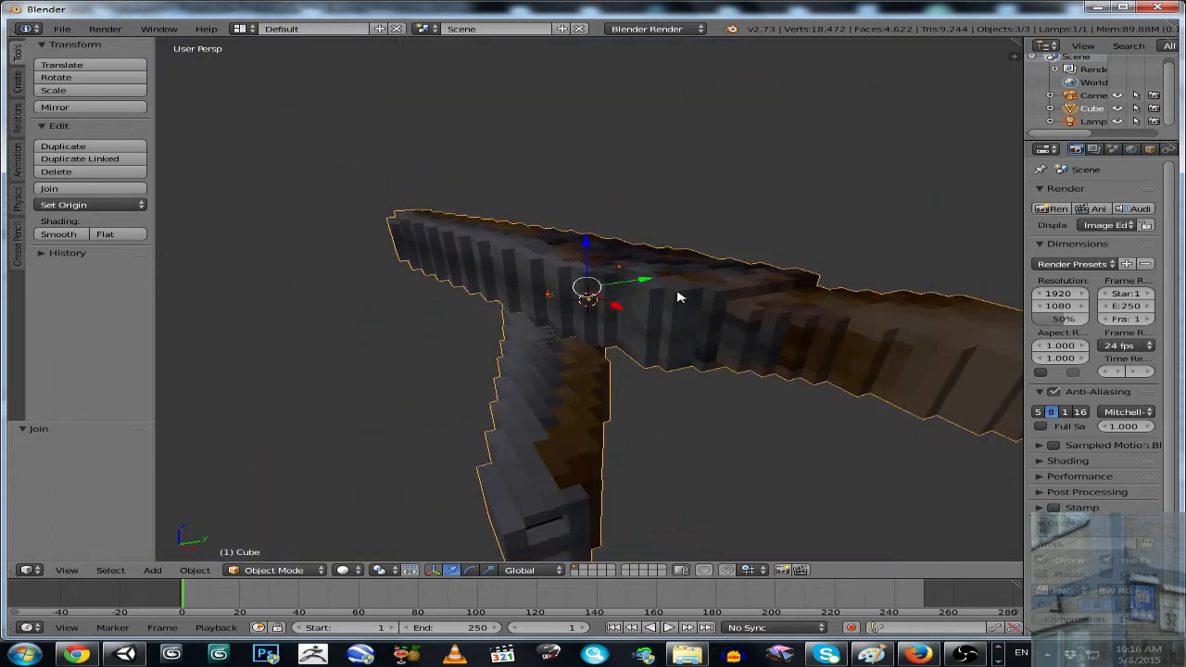
middle_drag(714, 280, 494, 315)
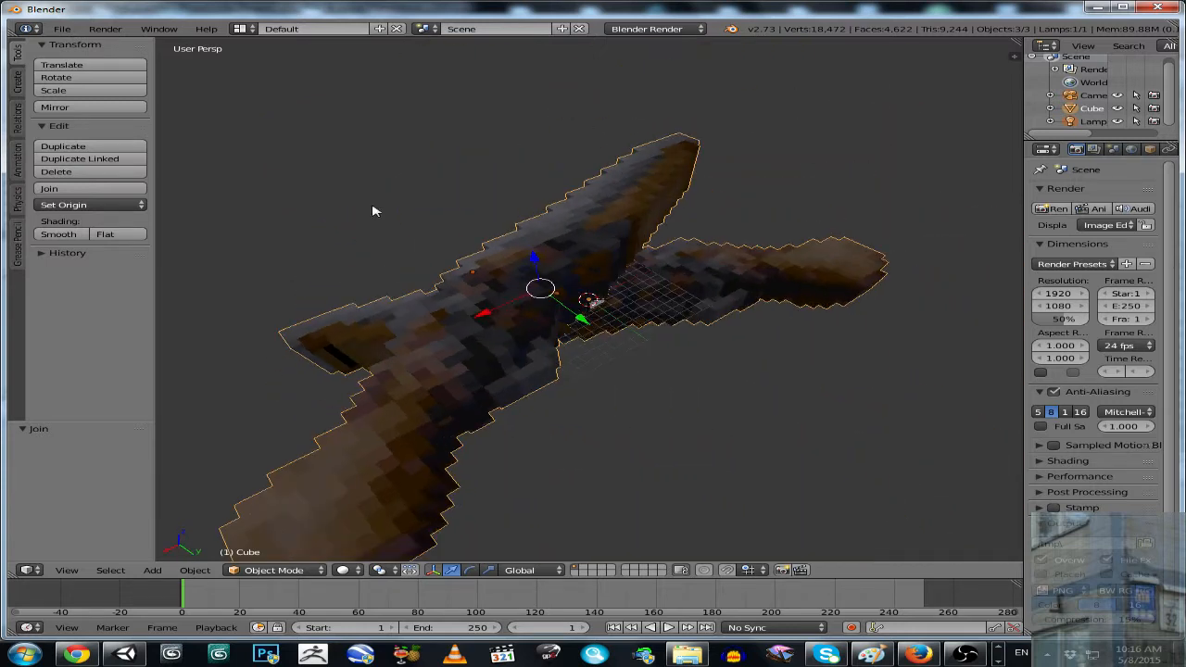
- Look at the export option for the joined model and quit Blender without saving
click(61, 28)
mouse_move(121, 271)
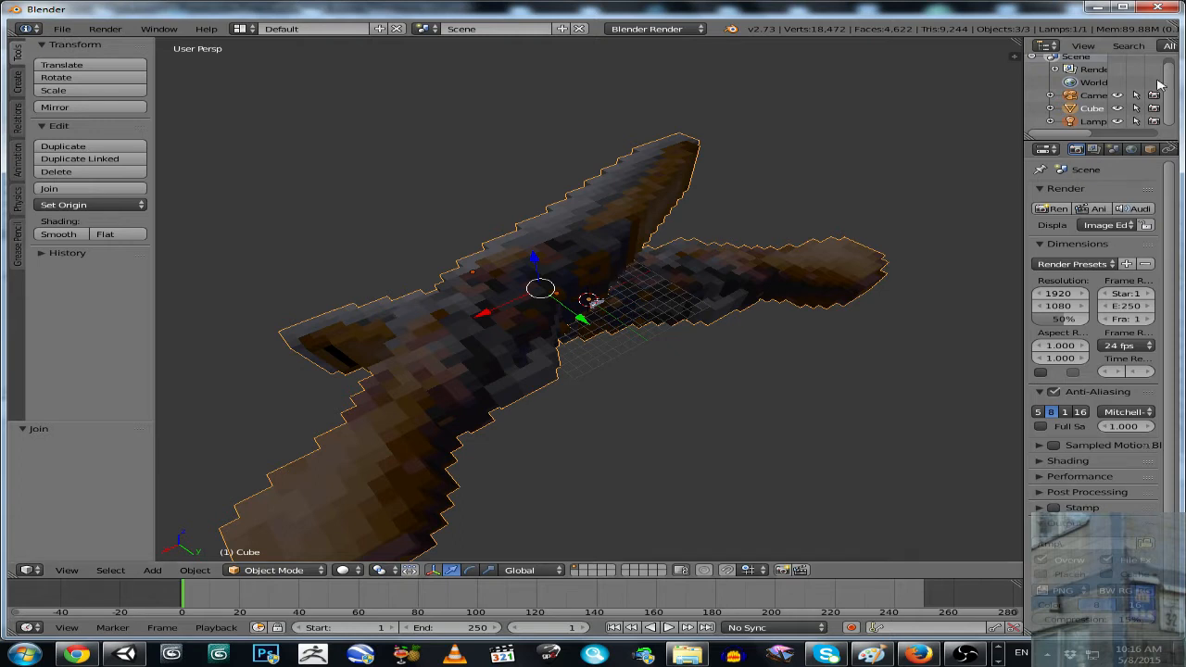
click(1160, 7)
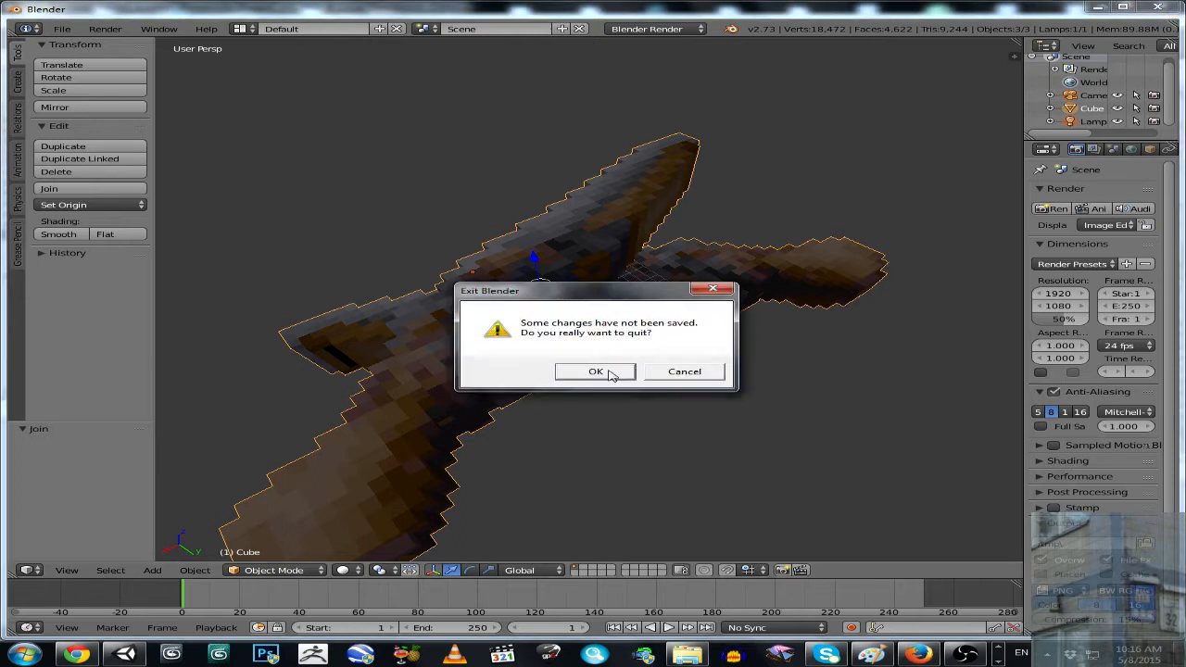
click(623, 373)
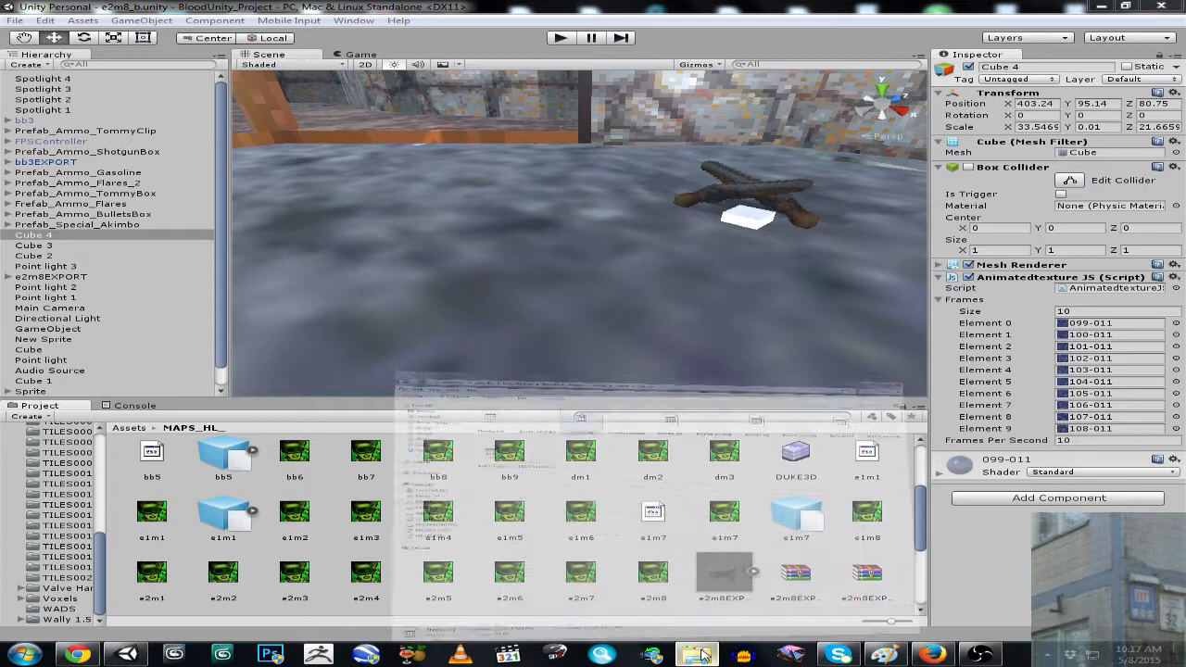
- Switch to the file explorer, go up from Specials to Unity_Related, and check the Blood_Maps_OPTIMIZATION folder
click(695, 568)
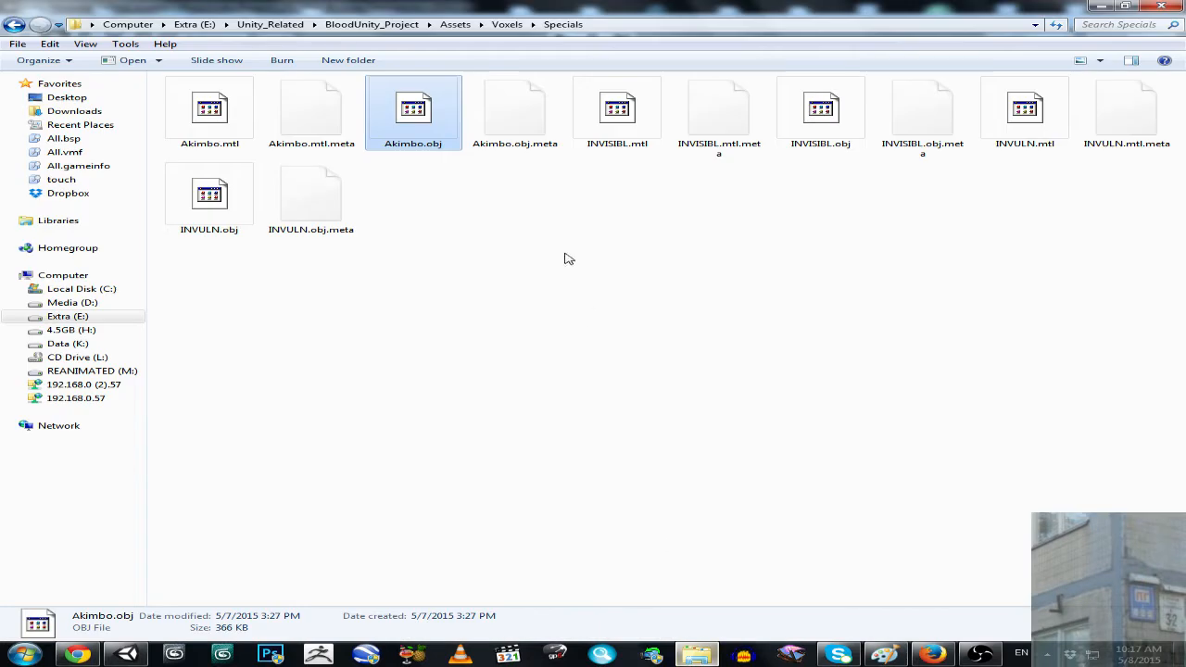
click(507, 25)
click(455, 25)
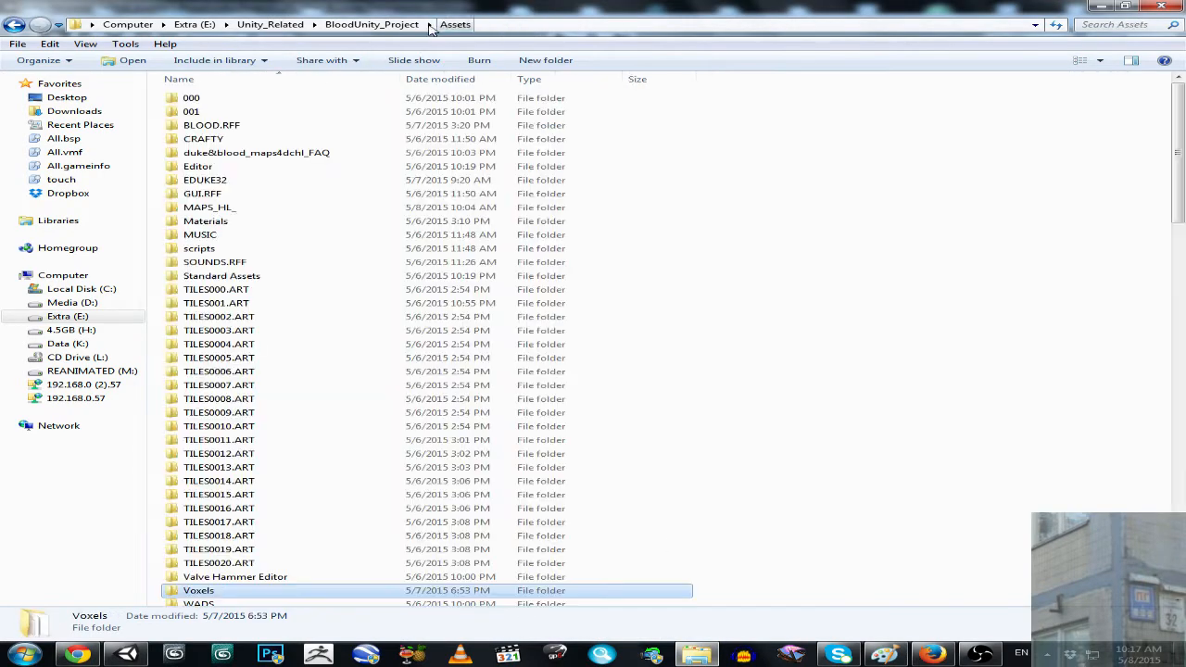
click(392, 26)
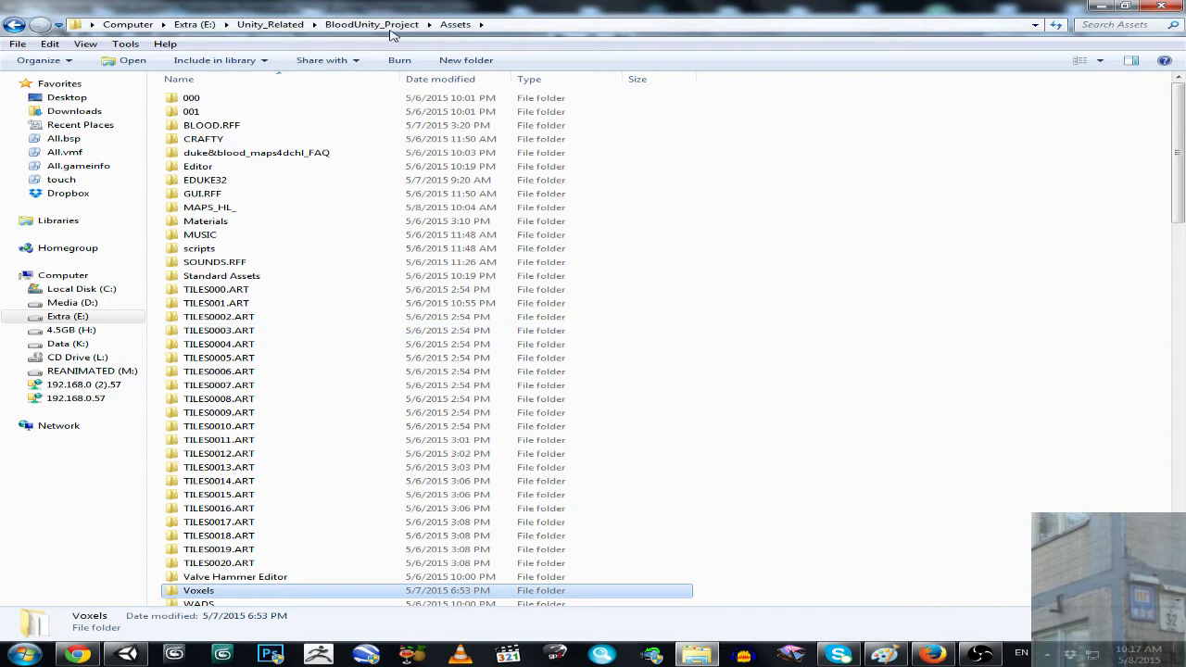
click(270, 25)
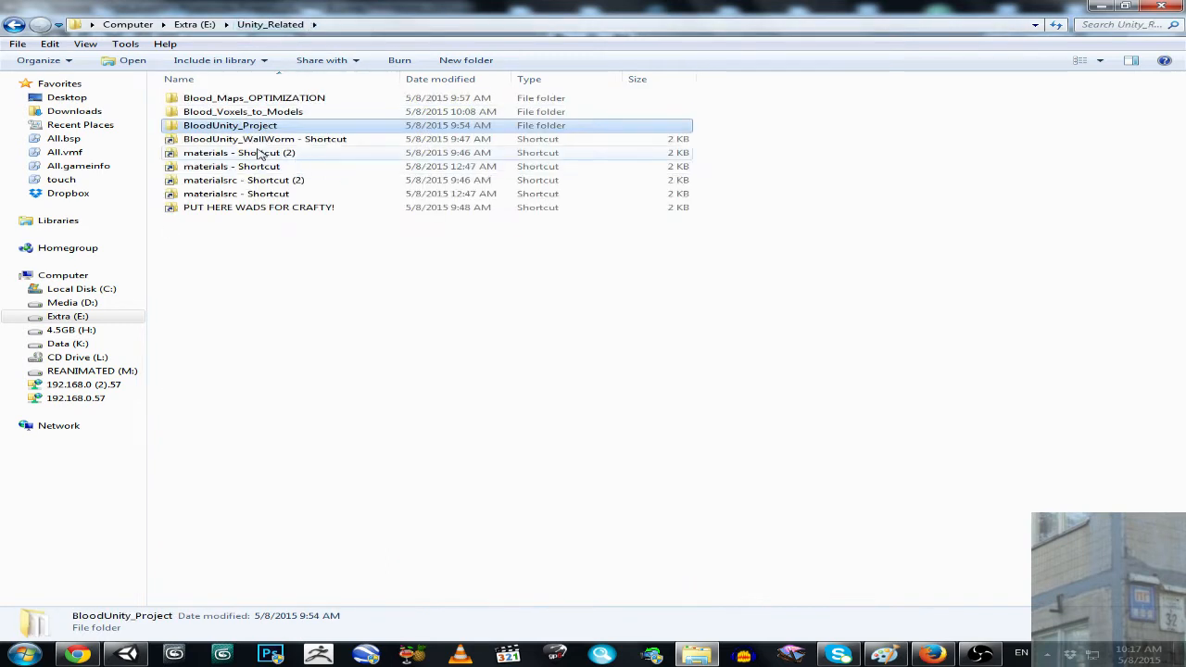
double_click(276, 100)
click(294, 26)
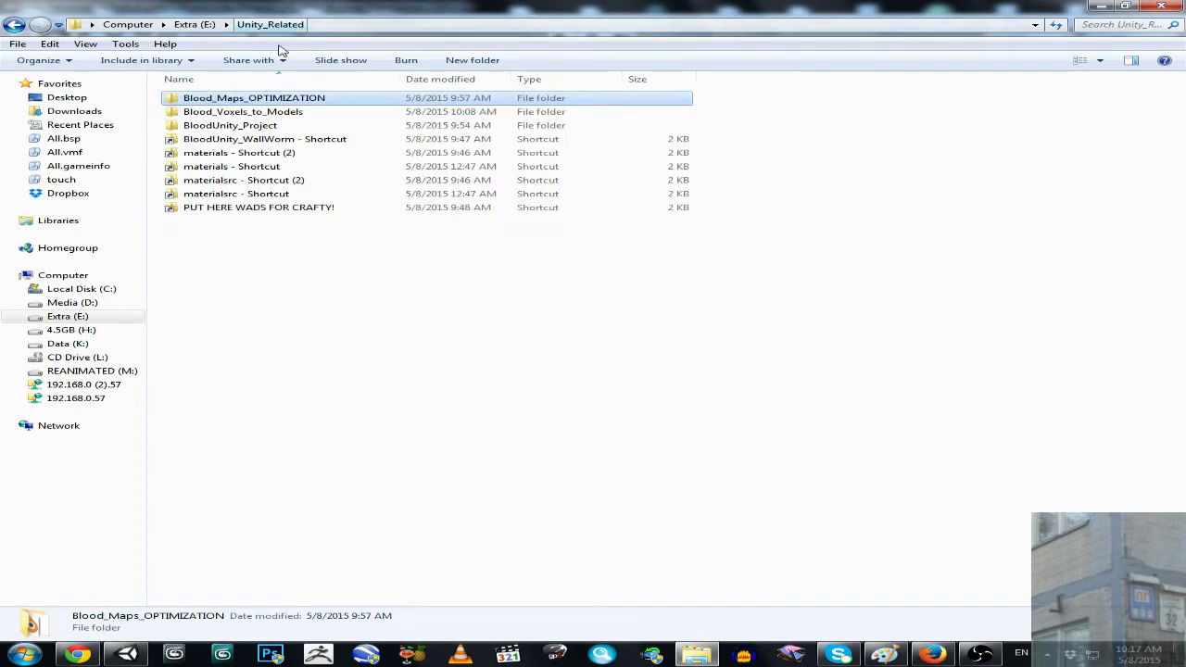
- Open the Blood_Voxels_to_Models folder, check its Optimization subfolder, and select the OLD.rar archive
double_click(260, 113)
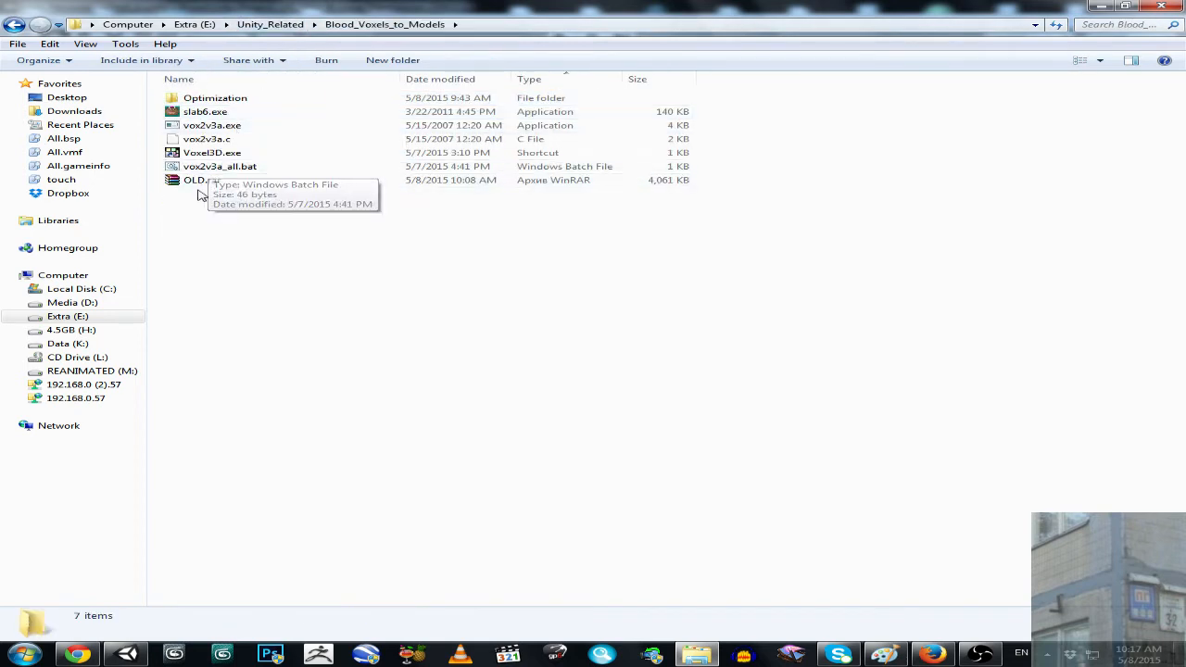
double_click(218, 98)
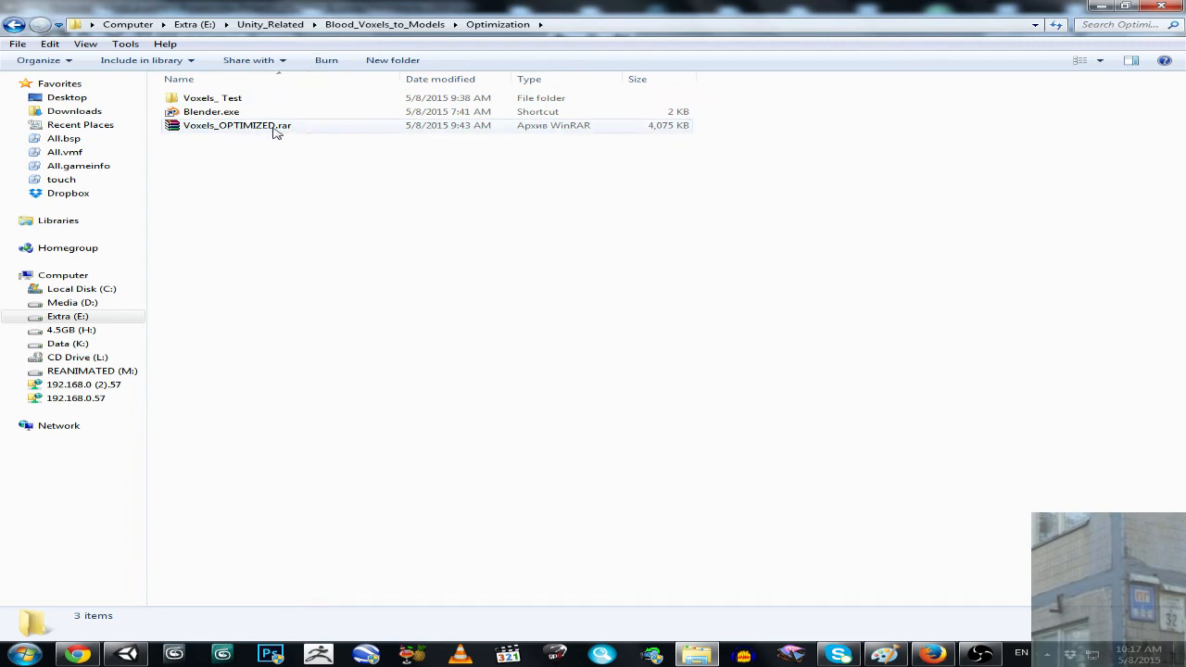
key(BackSpace)
click(199, 181)
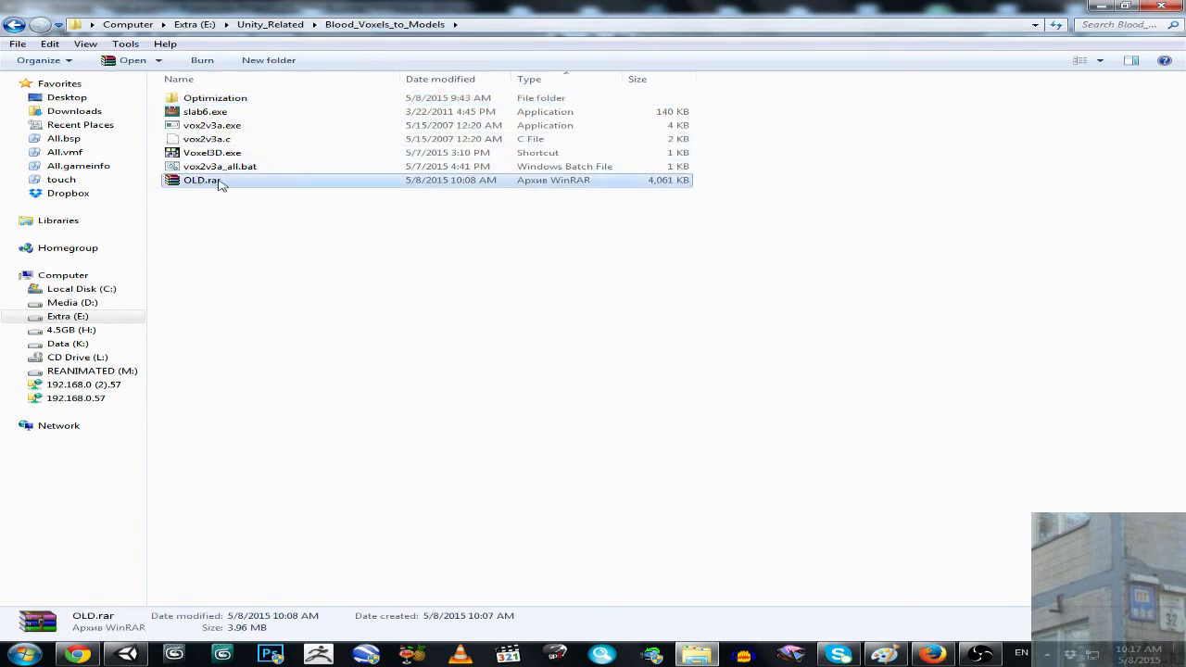
- Open Voxels_OPTIMIZED.rar from the Optimization folder, browse to the Voxels folder inside it, and read the archive comment
double_click(219, 99)
double_click(222, 126)
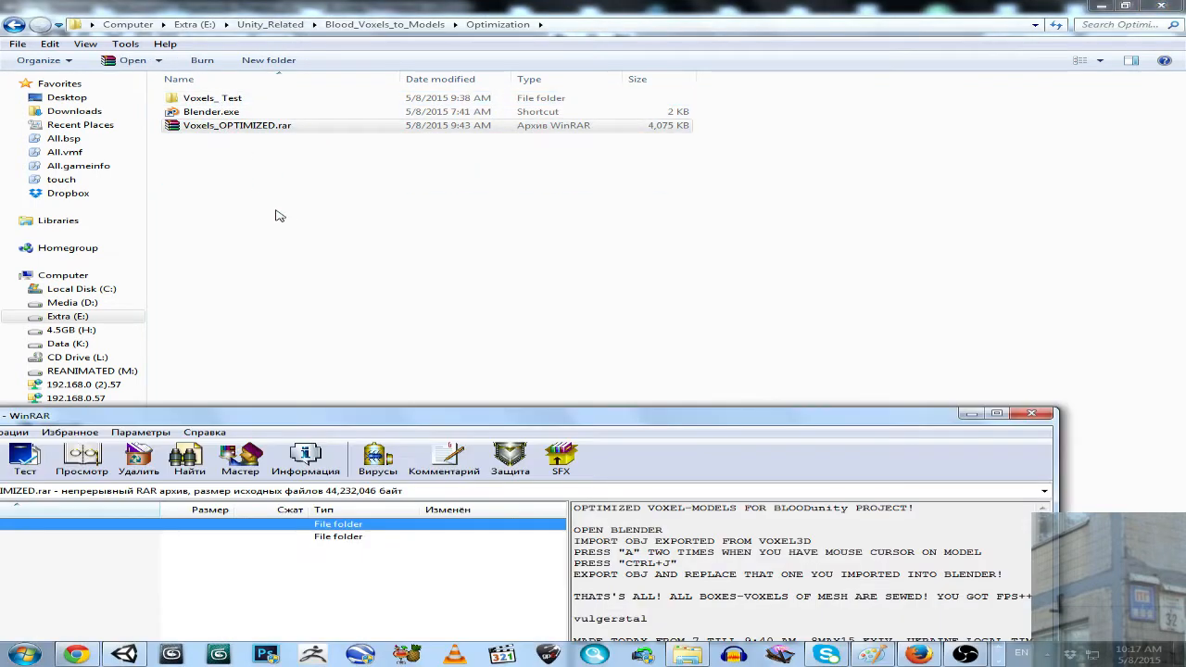
drag(452, 420, 812, 189)
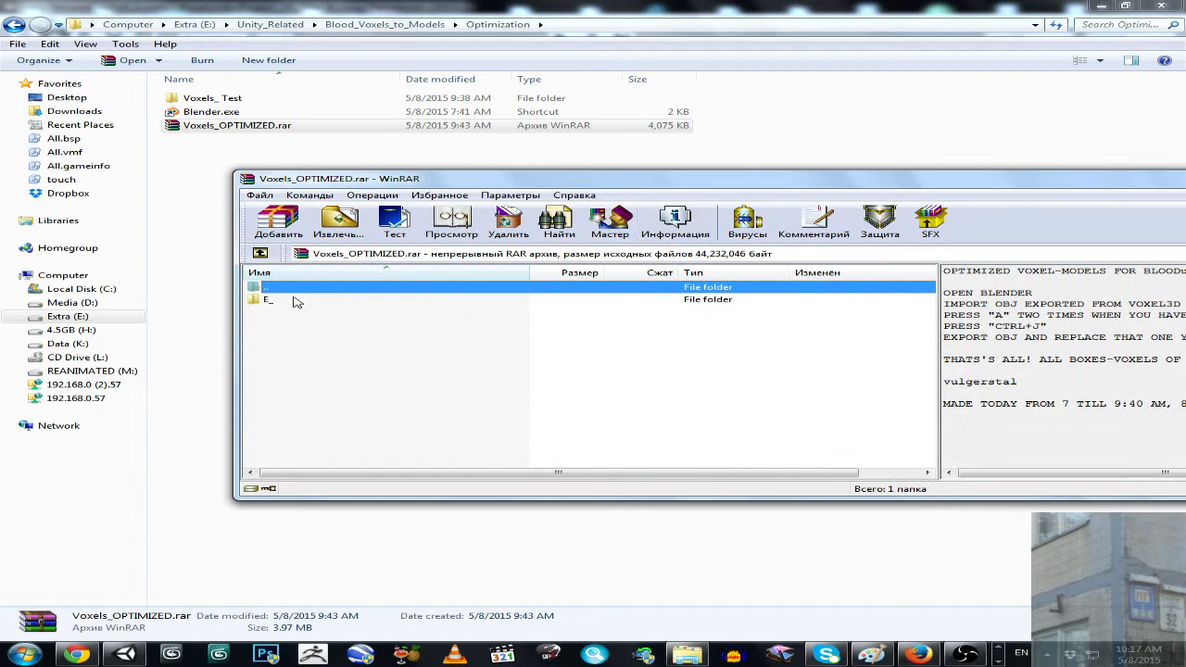
double_click(346, 301)
double_click(347, 301)
double_click(347, 301)
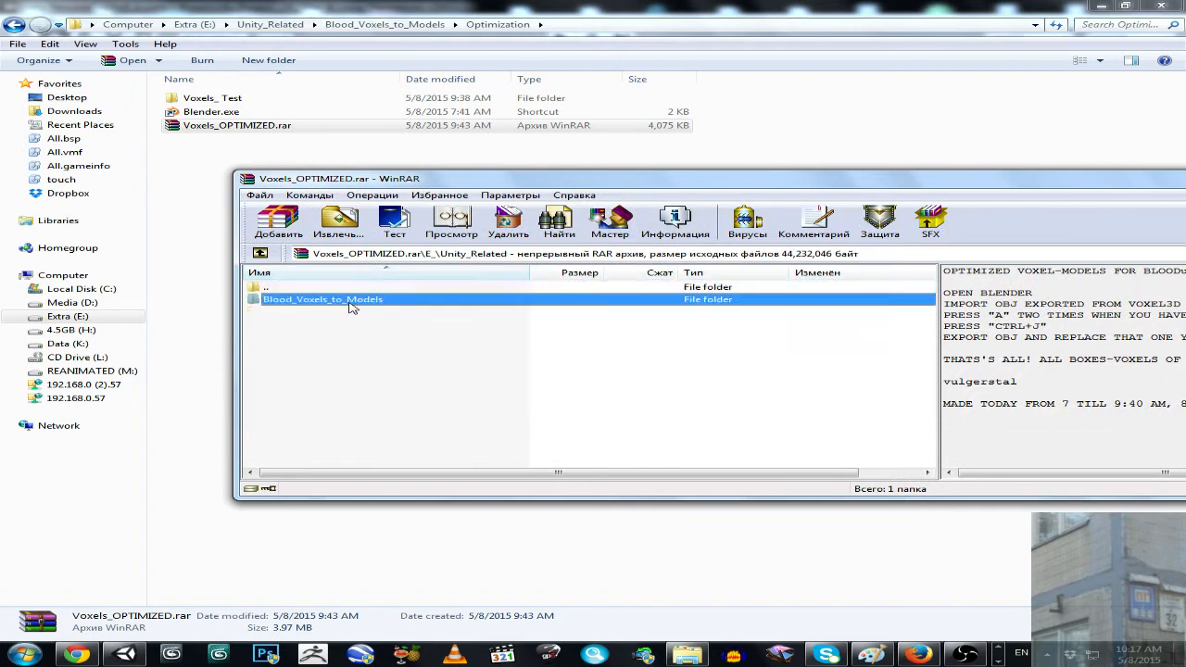
double_click(350, 302)
double_click(349, 302)
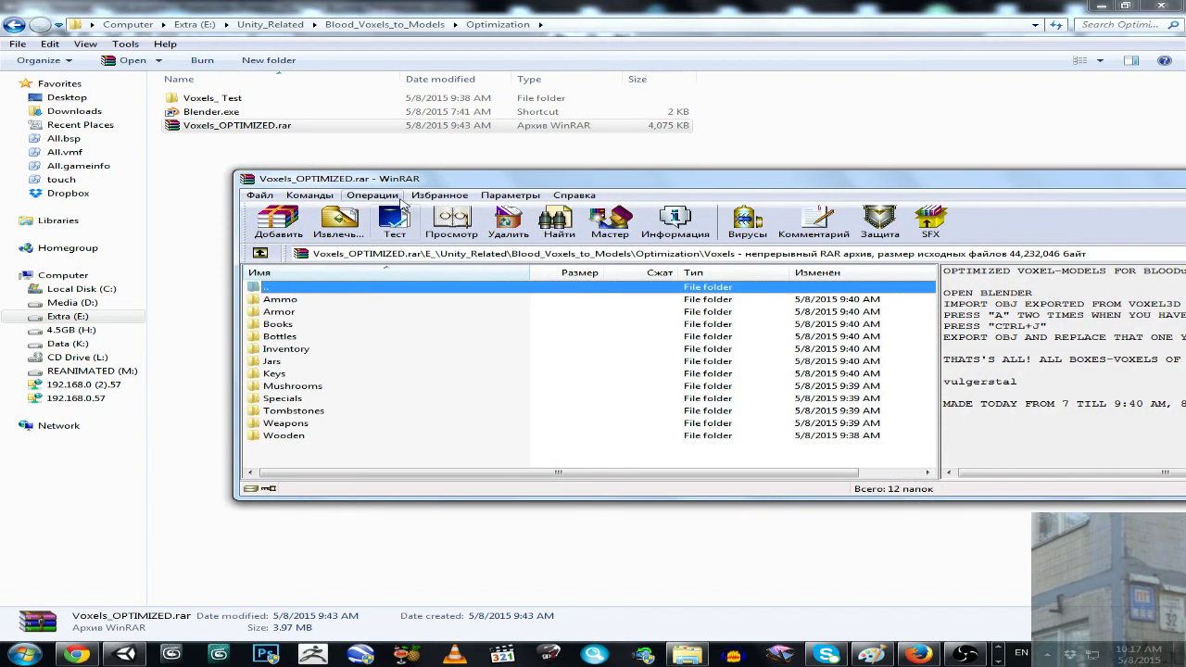
drag(405, 188, 83, 192)
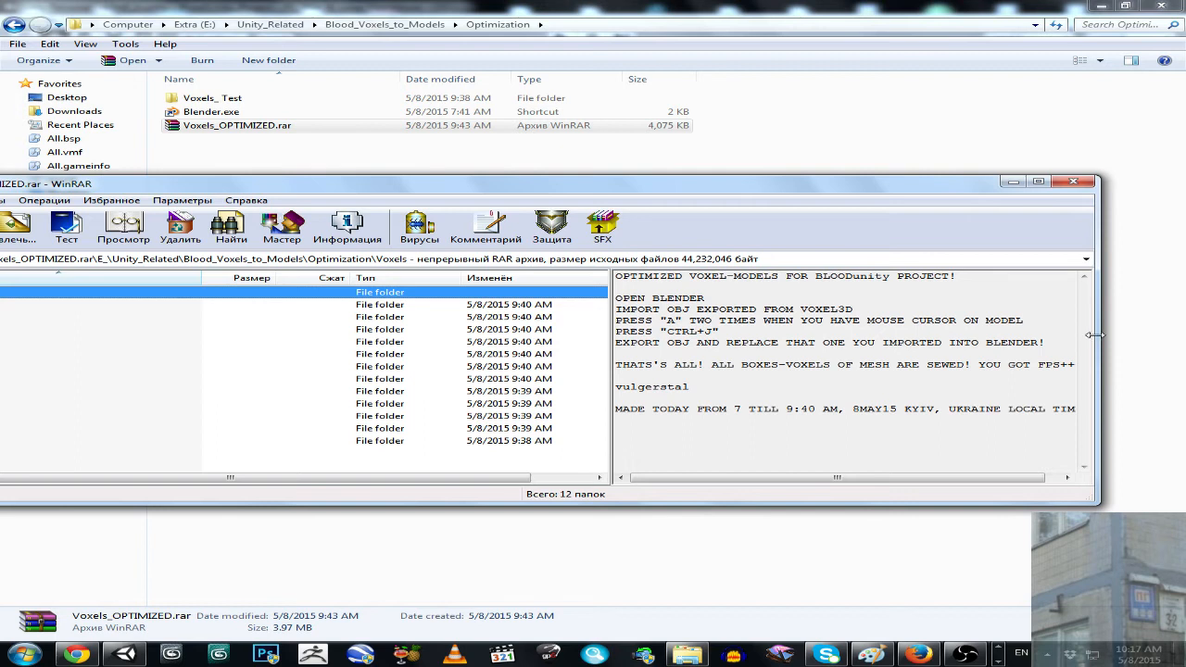
drag(411, 189, 646, 191)
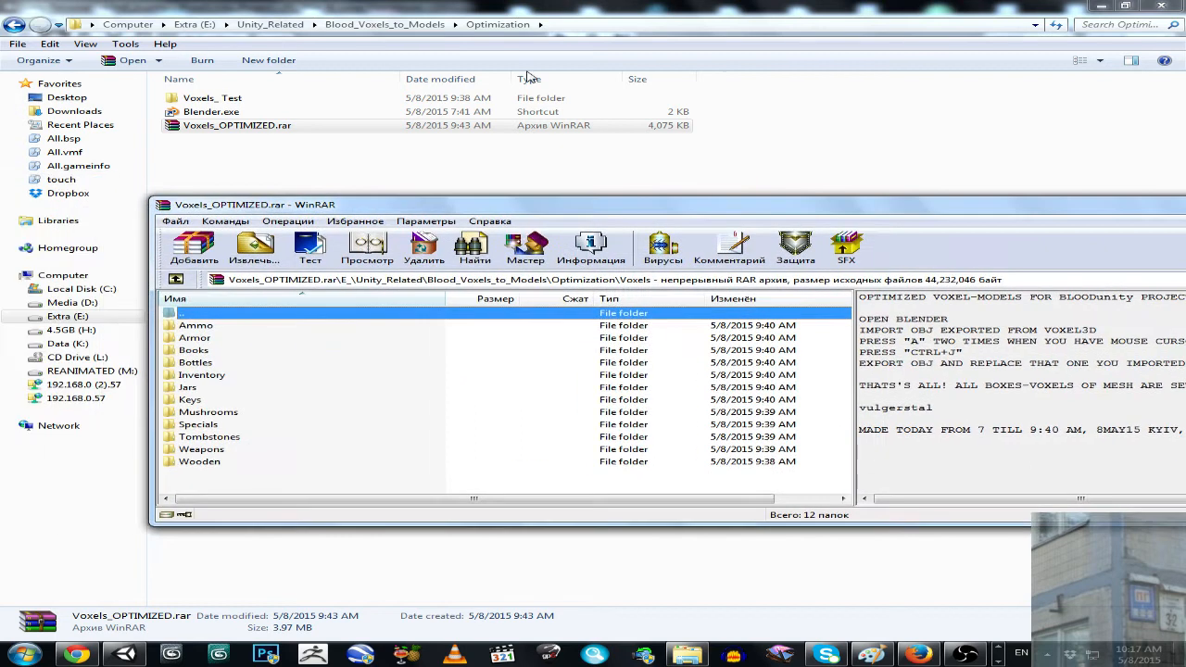
- Go up to Unity_Related in the file explorer and open the Assets folder of BloodUnity_Project
click(384, 24)
click(256, 25)
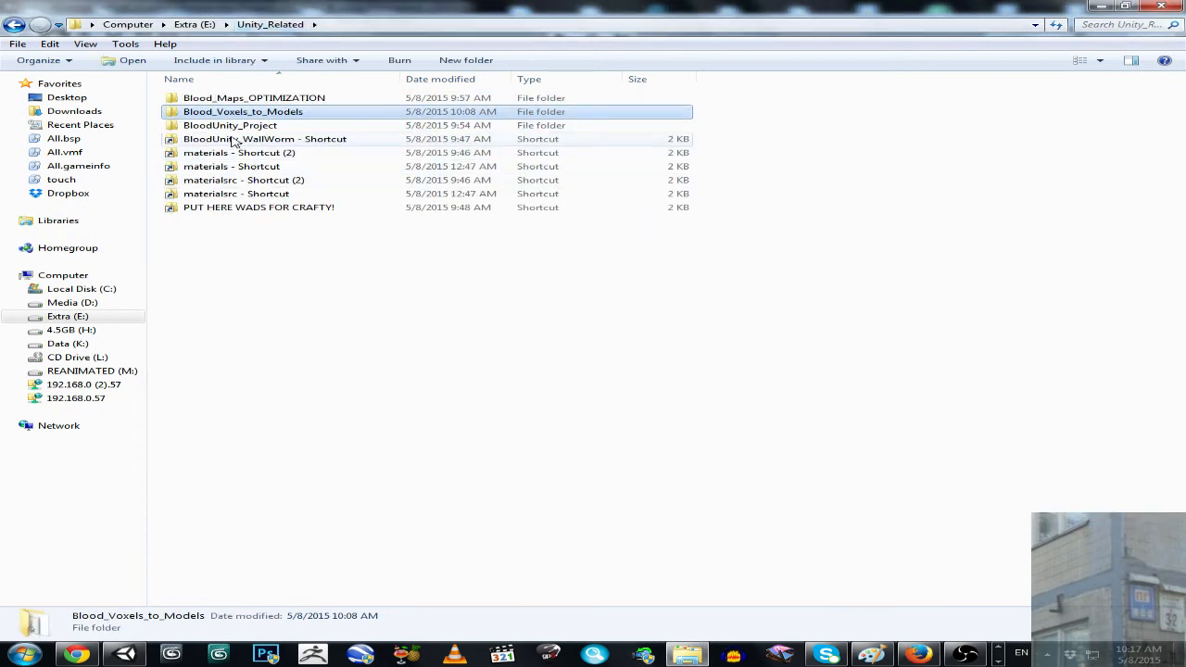
double_click(230, 128)
double_click(202, 99)
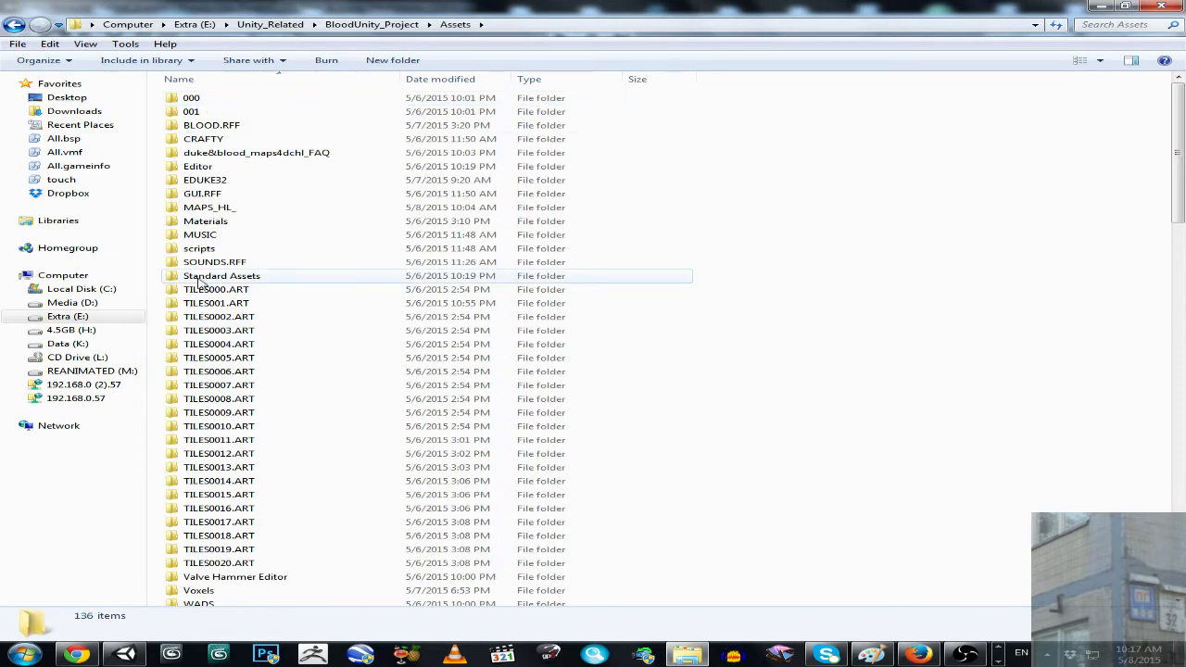
- Check the properties of the Voxels folder in Assets and open that folder
drag(1179, 208, 1180, 301)
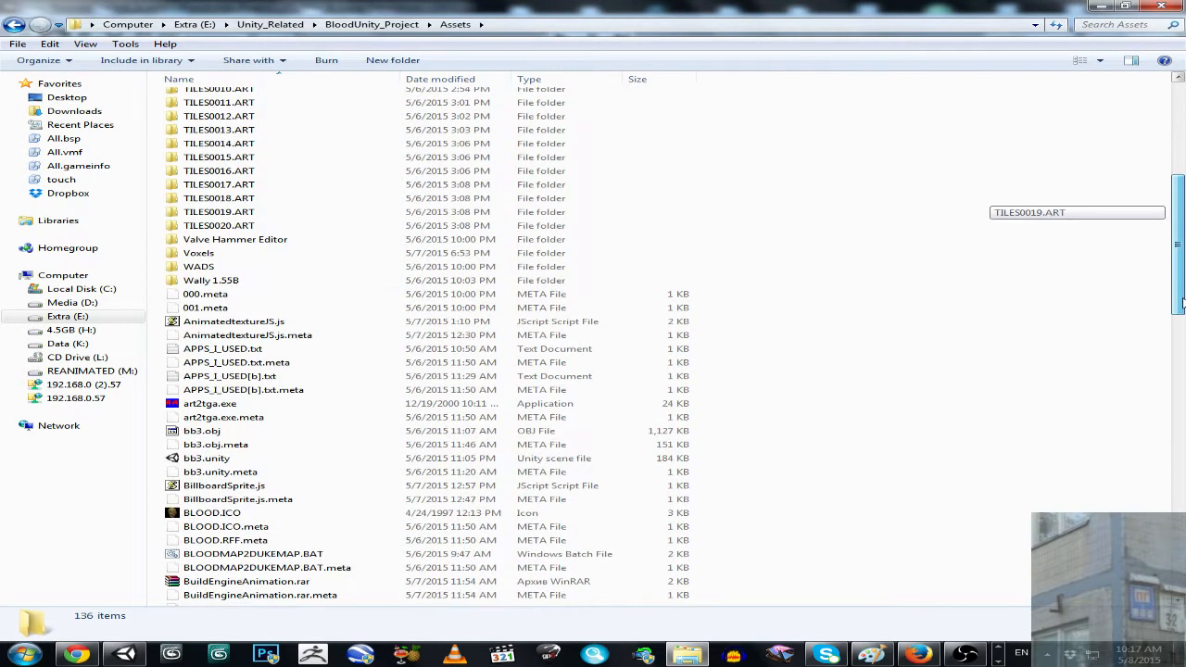
right_click(215, 256)
click(270, 632)
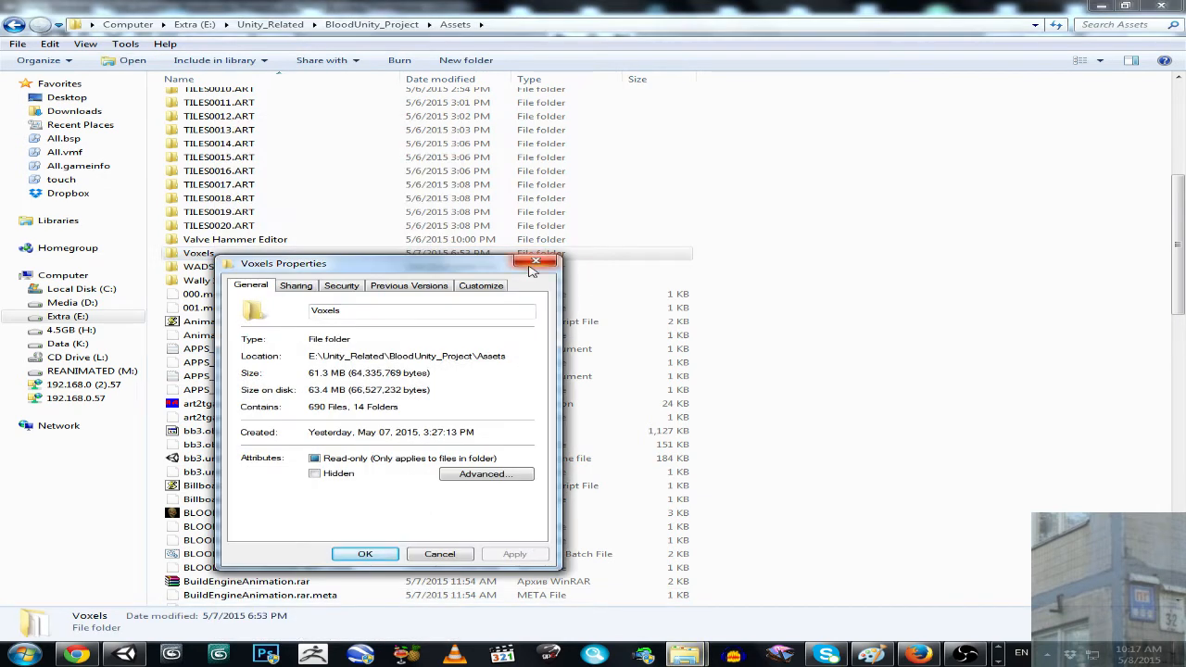
click(536, 261)
double_click(225, 258)
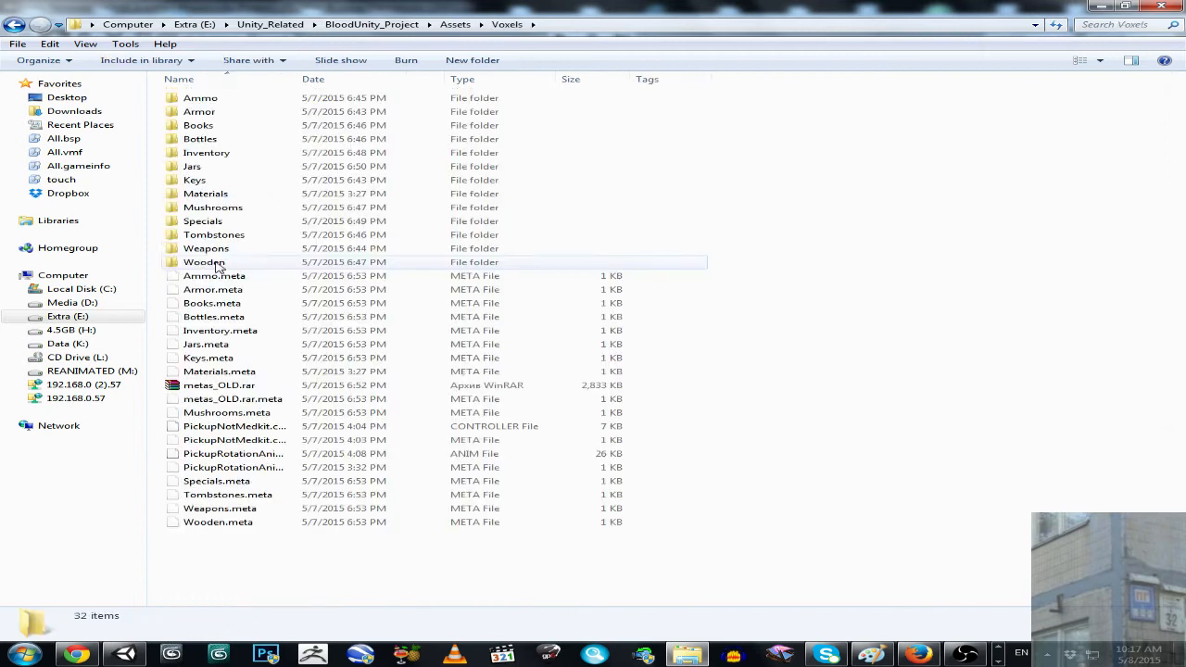
- Replace the Ammo models in the project with all the files of the archive's Ammo folder, then return to Voxels
double_click(201, 98)
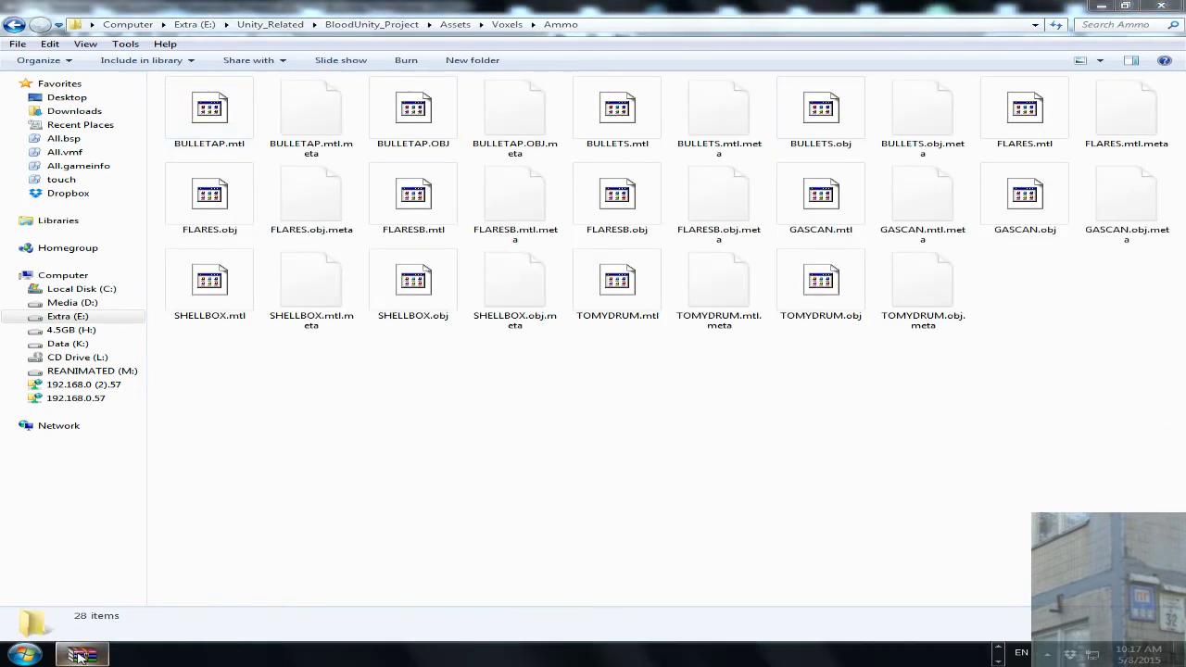
double_click(226, 329)
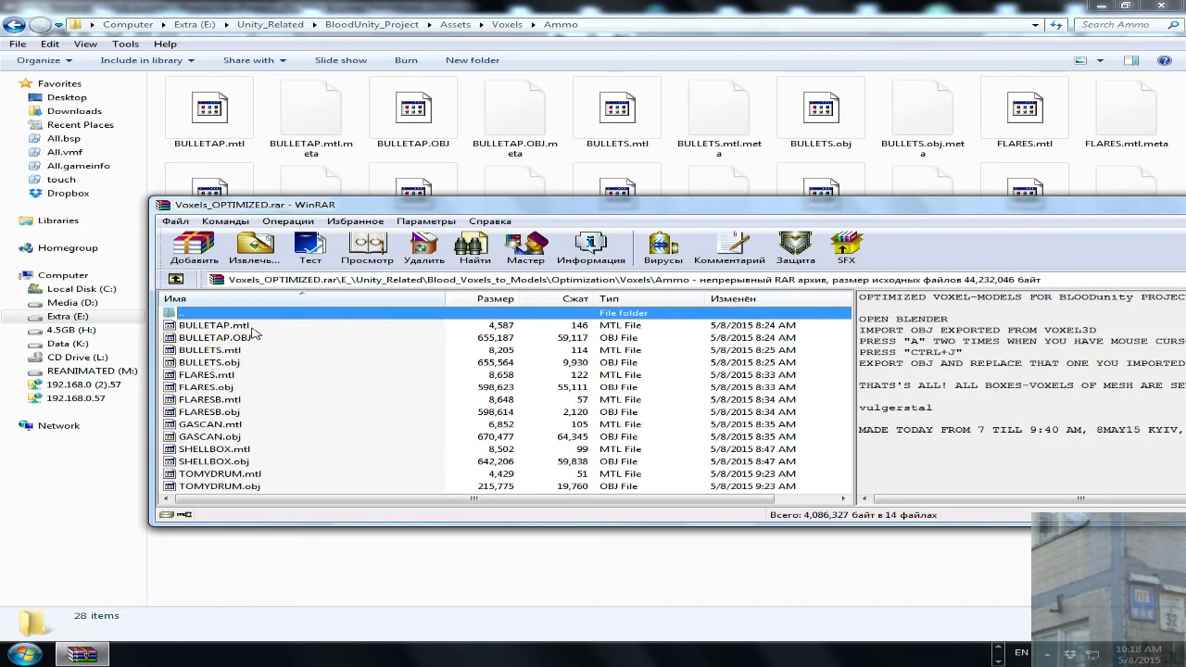
key(ctrl+a)
drag(232, 320, 278, 552)
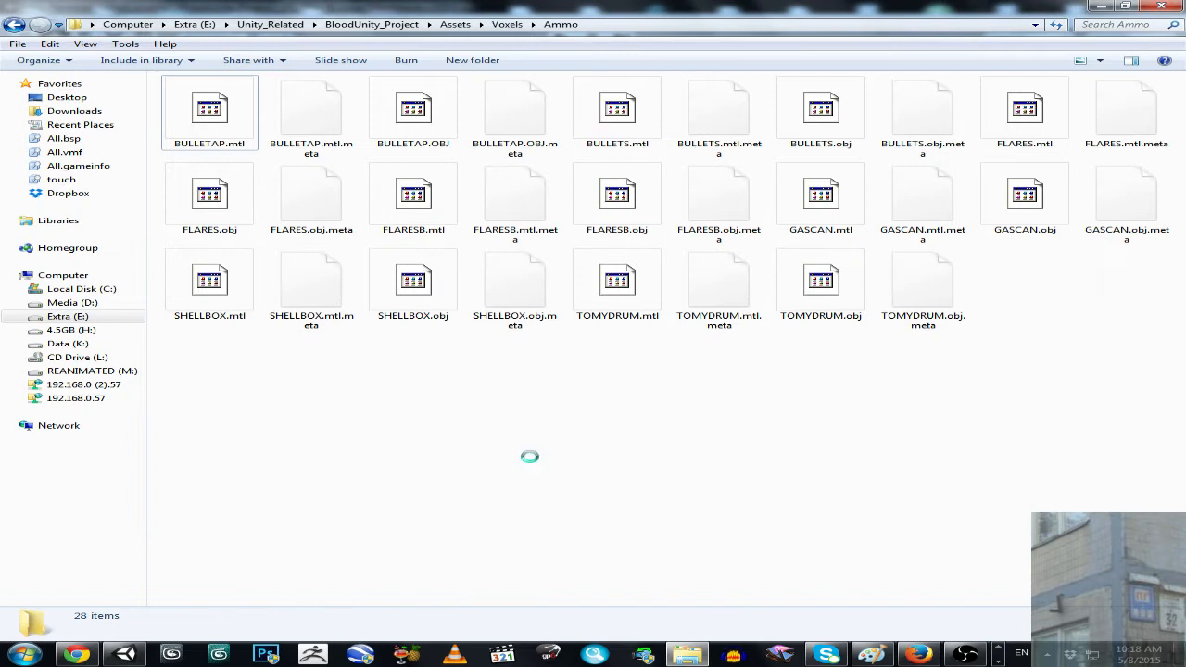
click(406, 464)
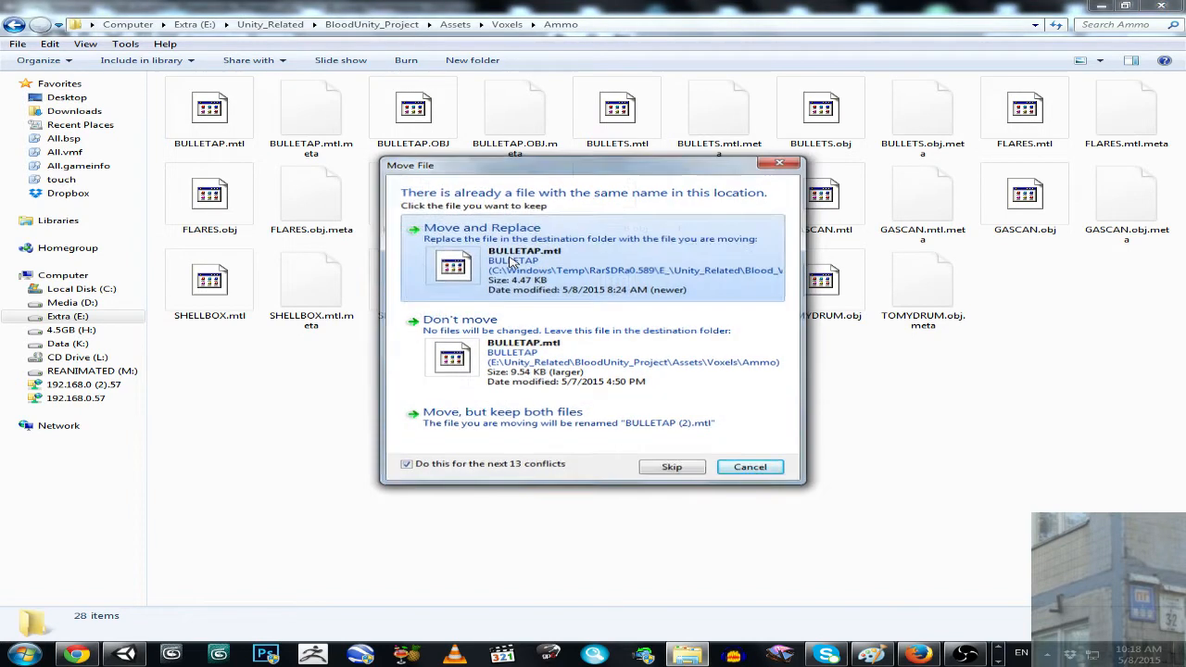
click(509, 262)
click(507, 24)
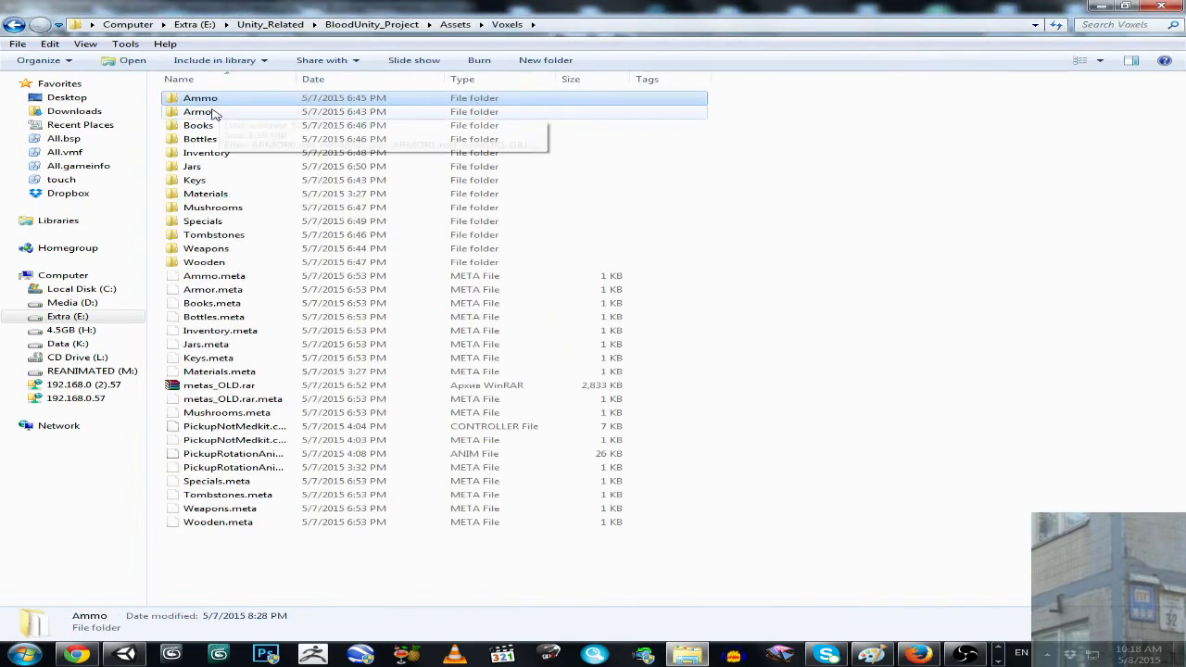
- Look into the Armor folder and add the Date created and Date modified columns to the Voxels folder listing
double_click(213, 112)
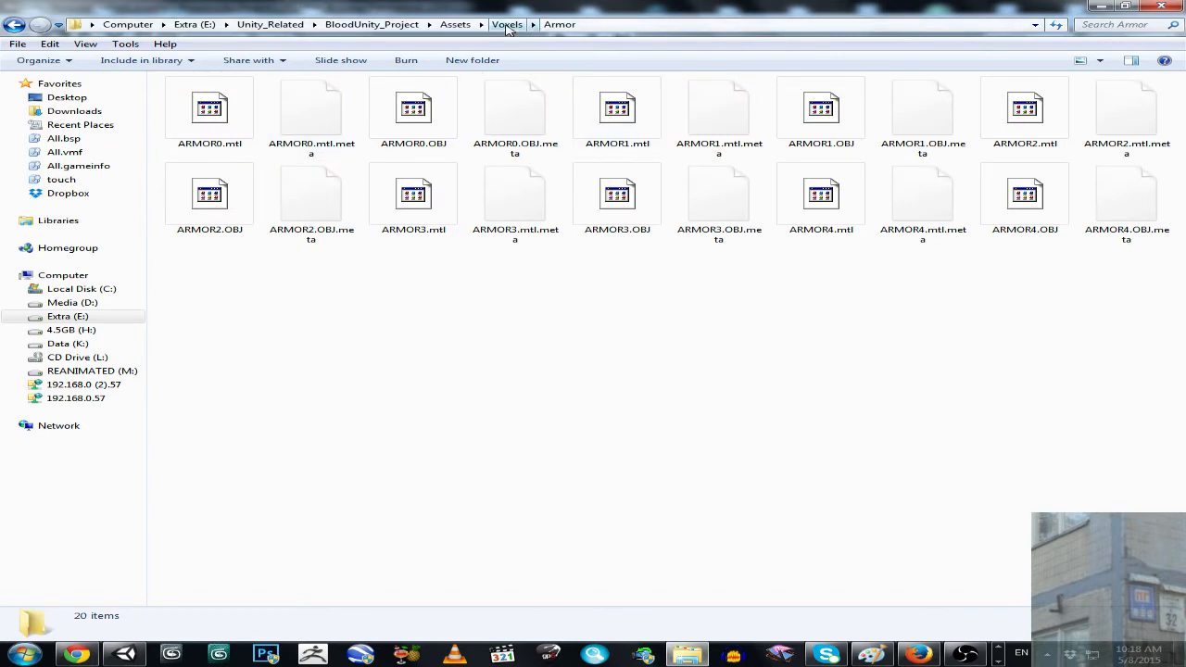
click(507, 25)
right_click(756, 85)
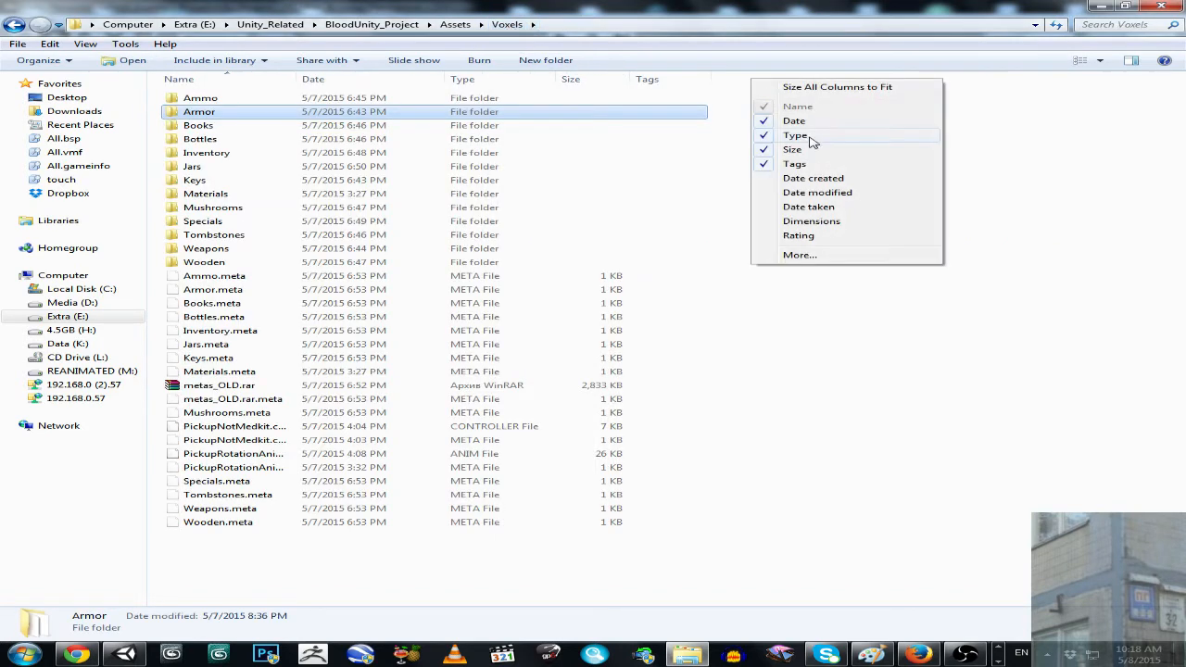
click(813, 178)
right_click(886, 81)
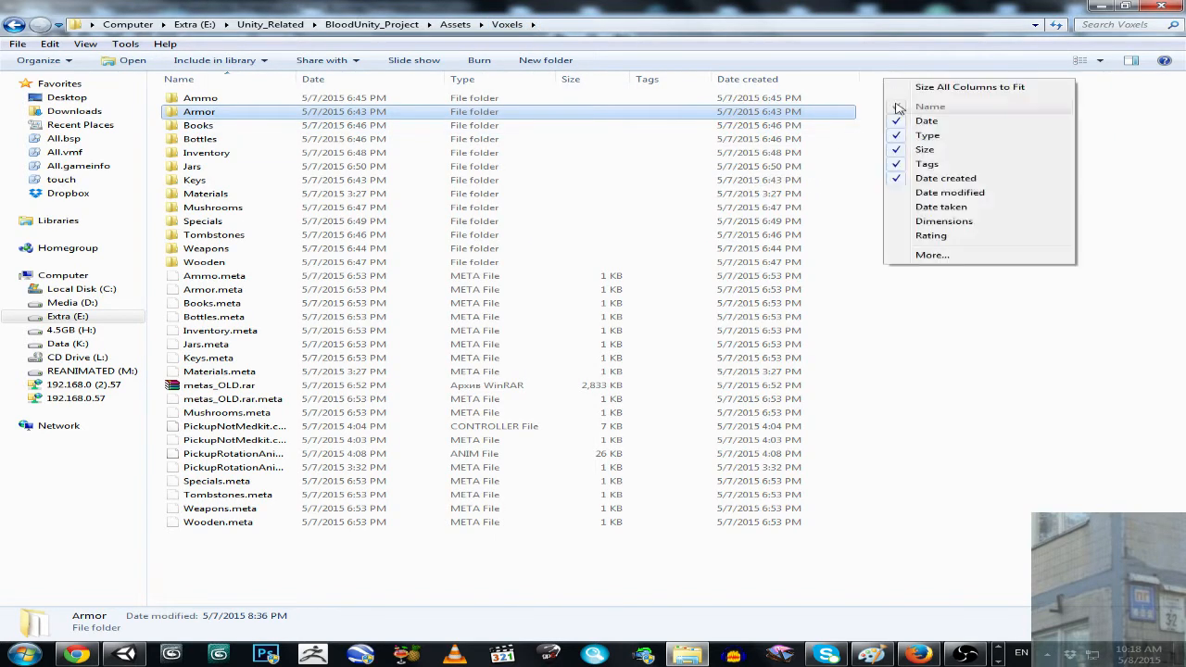
click(950, 192)
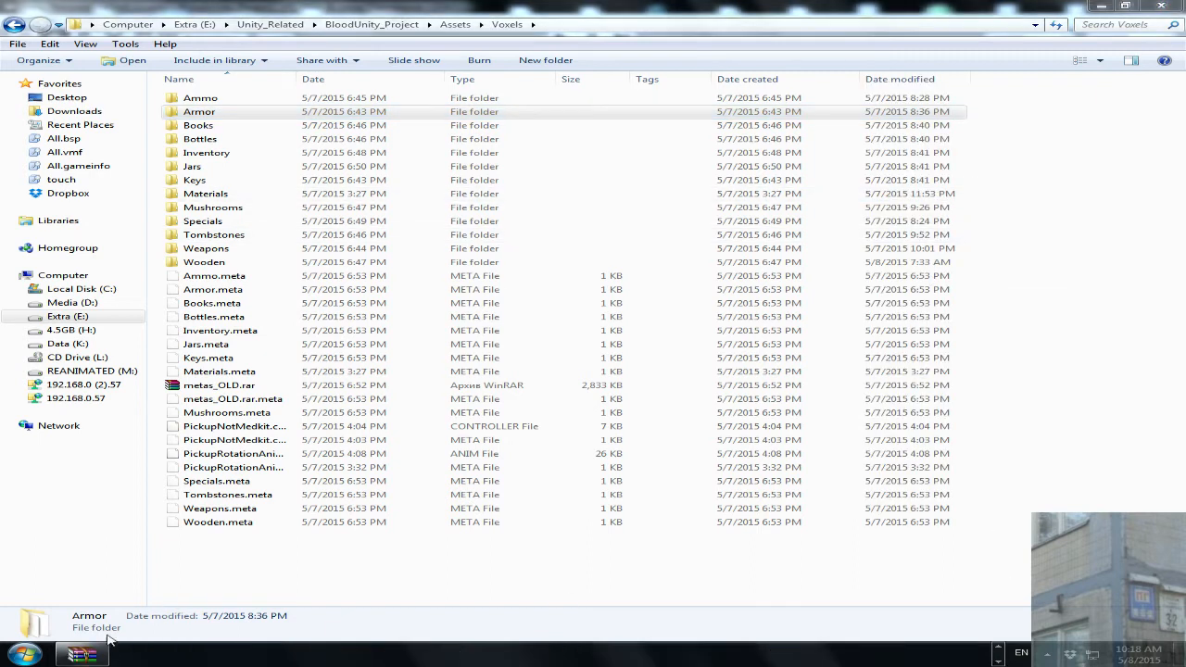
- Extract all the archive's model folders, from Ammo to Wooden, into the project's Voxels folder
click(93, 654)
double_click(206, 315)
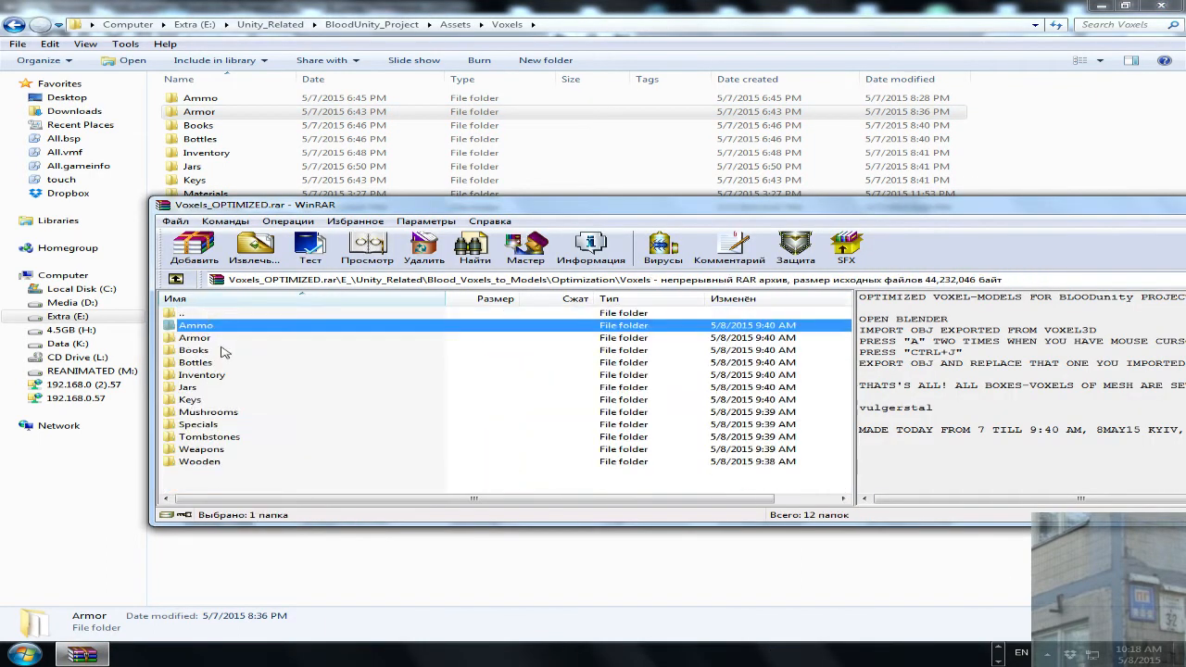
click(213, 461)
shift+click(205, 328)
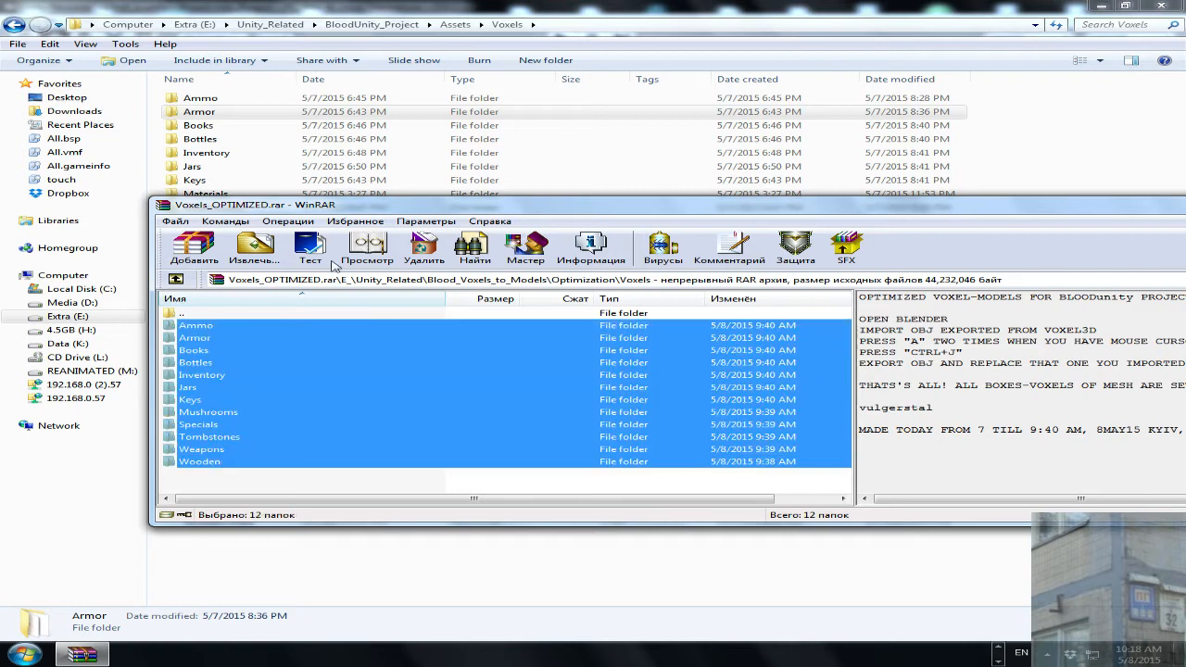
drag(335, 210, 672, 195)
drag(526, 317, 430, 561)
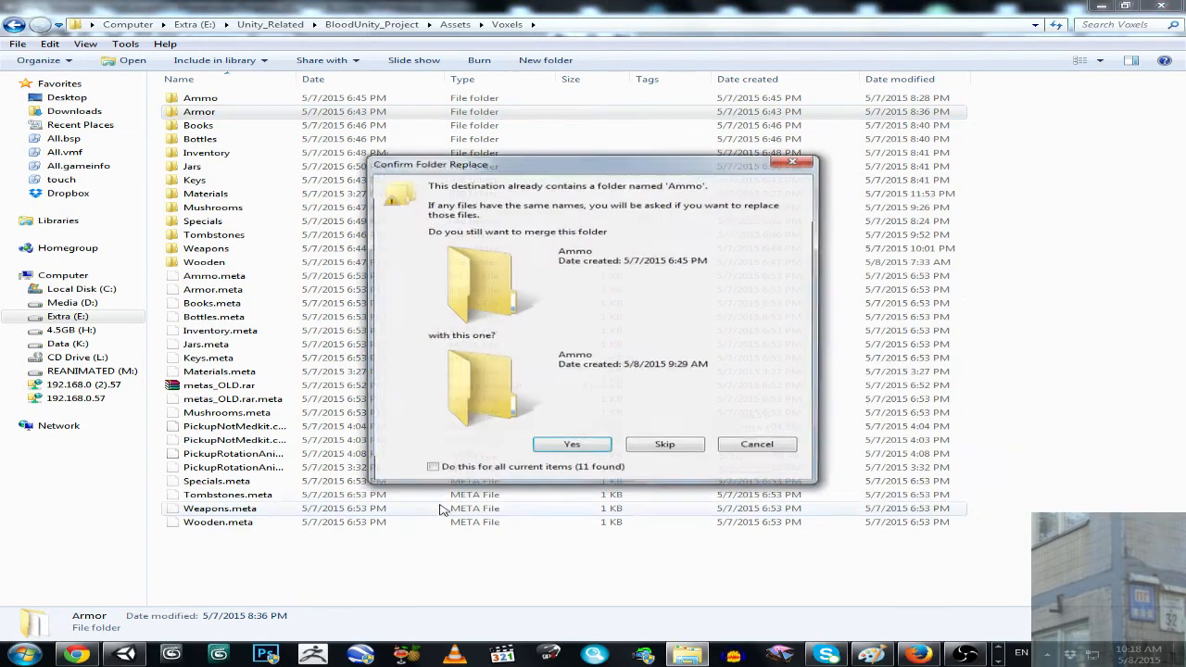
- Merge all the existing folders with the extracted ones and replace the same-named files for every conflict
click(432, 468)
click(571, 447)
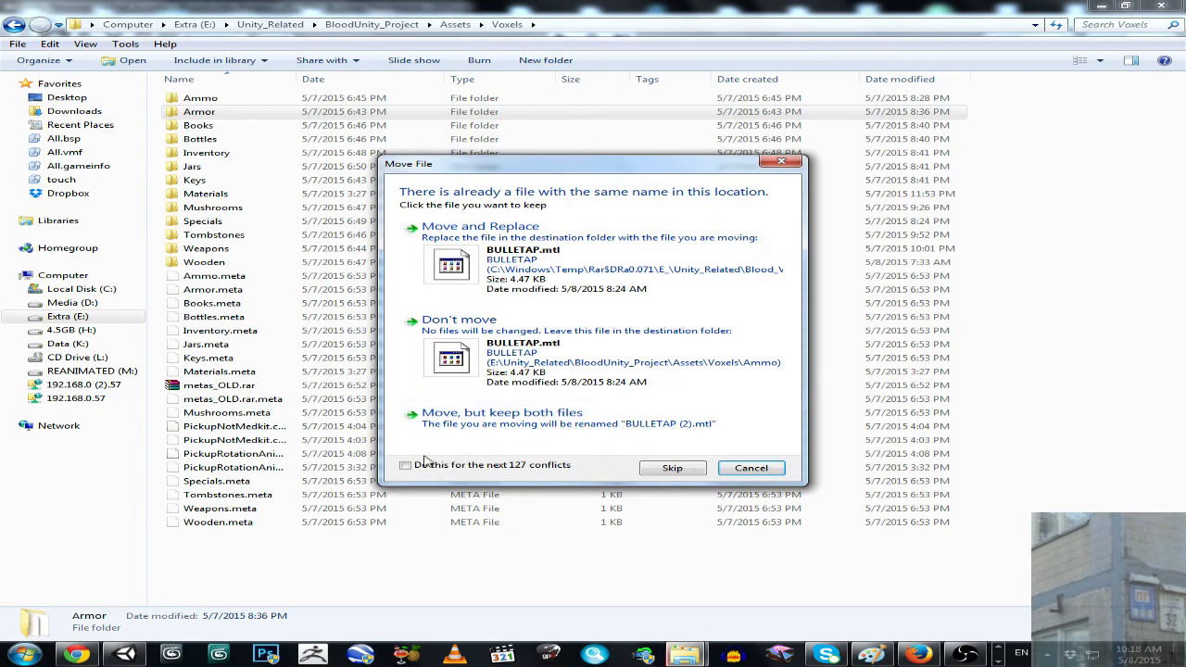
click(415, 466)
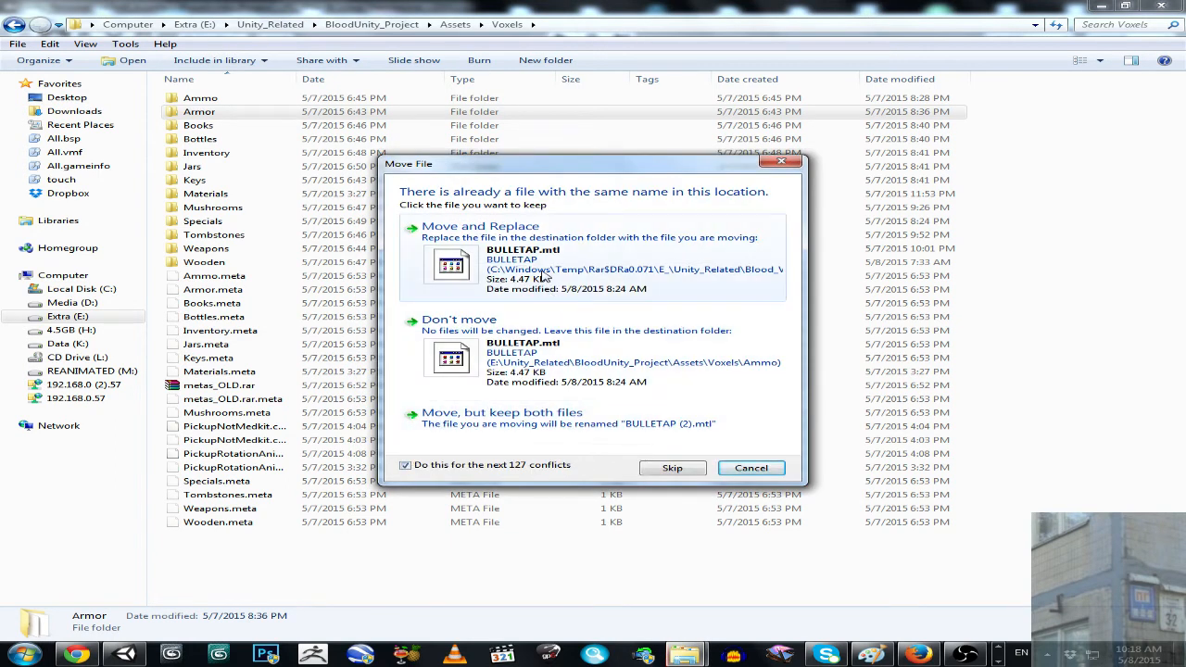
click(545, 274)
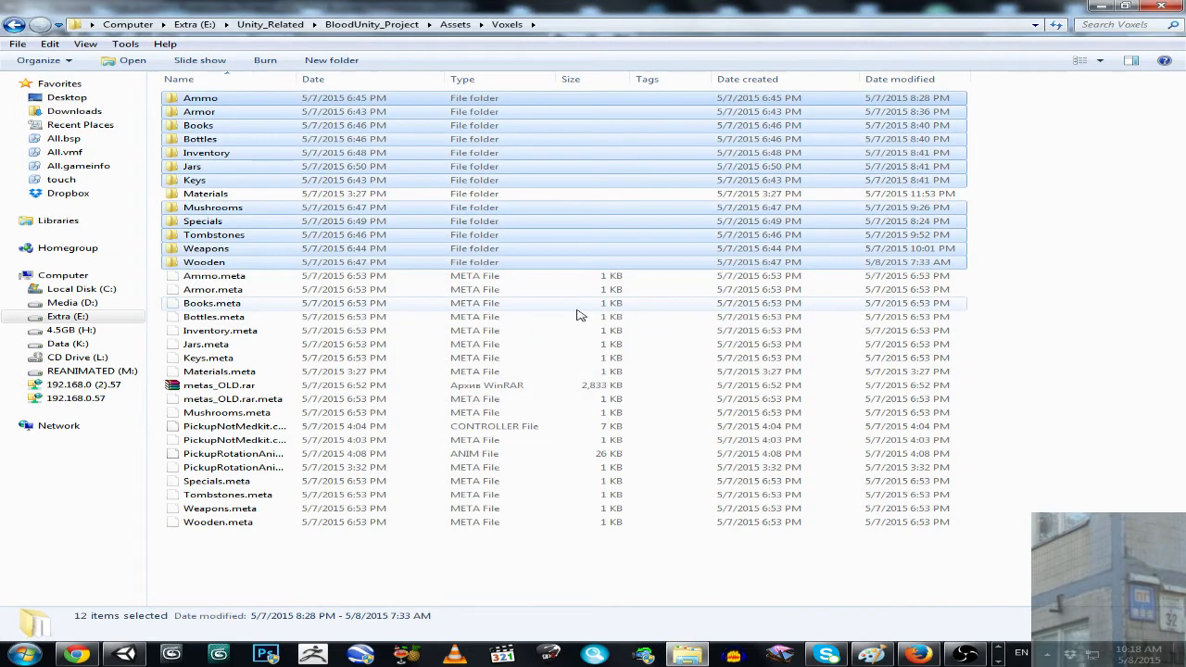
click(432, 586)
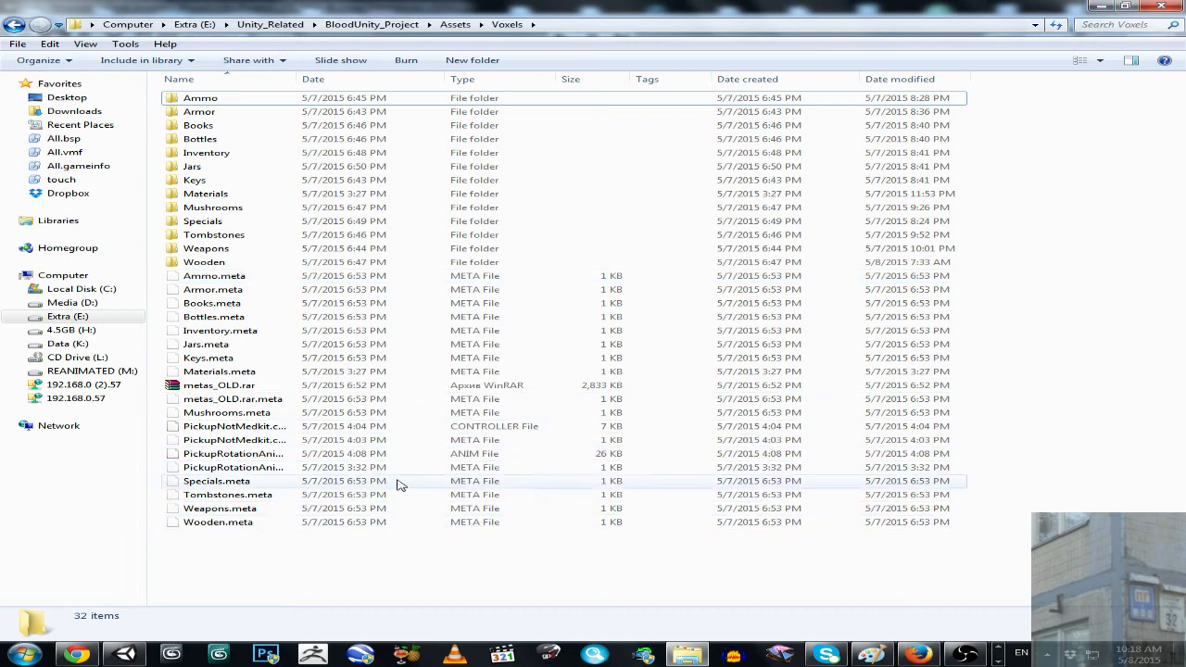
- Switch to Unity to import the replaced voxel models and clear the archive window out of the way
click(128, 654)
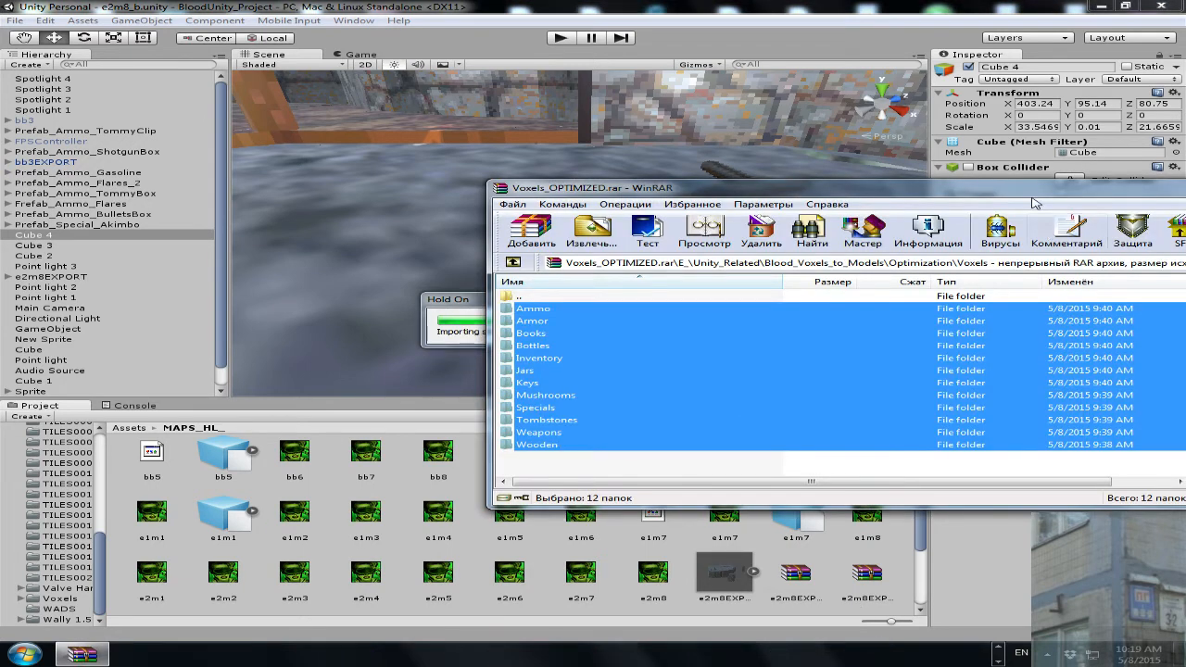
drag(1035, 202, 519, 412)
click(833, 408)
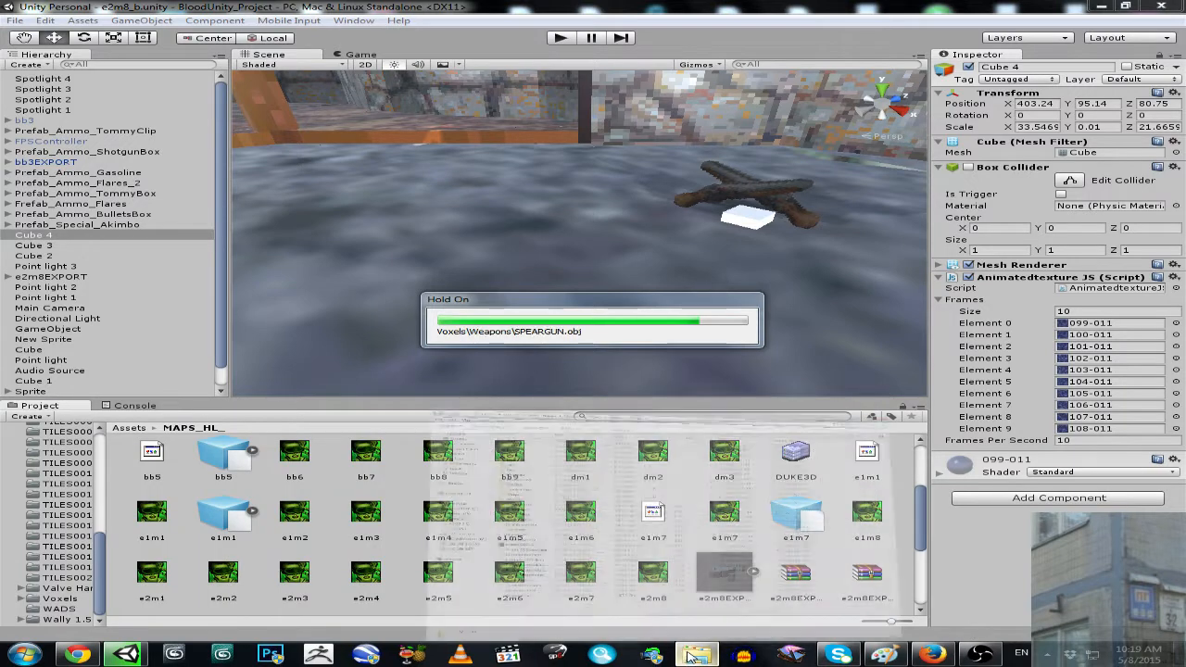
- Switch back to the file explorer and go up from Voxels to the Unity_Related folder
click(690, 657)
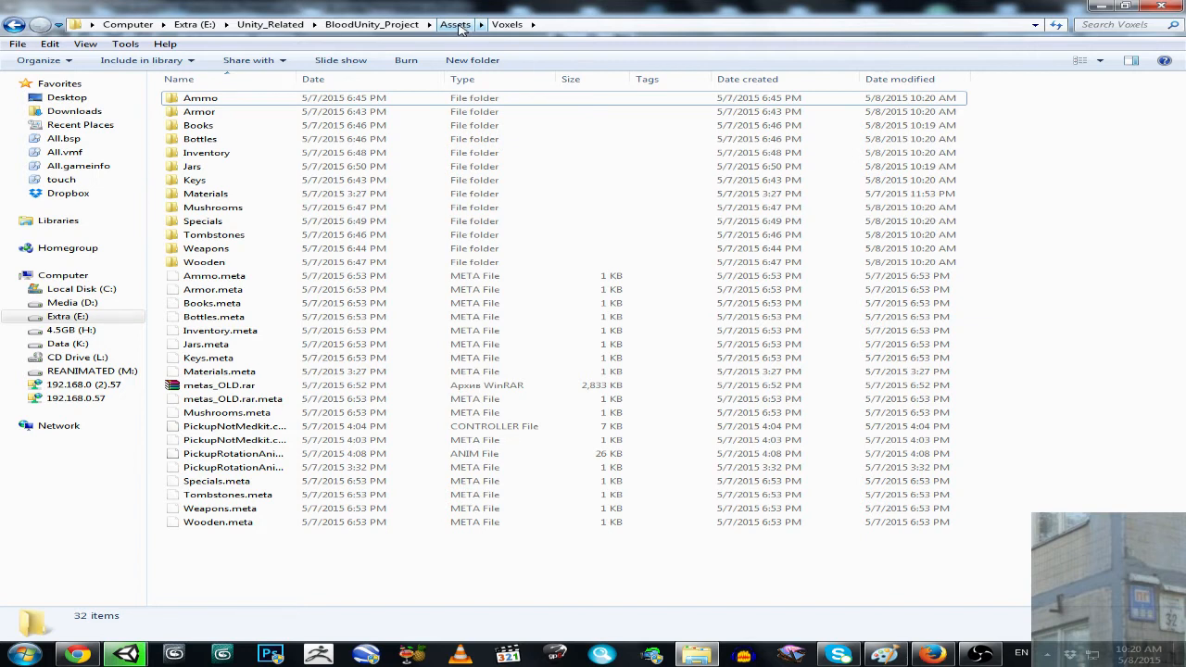
click(457, 25)
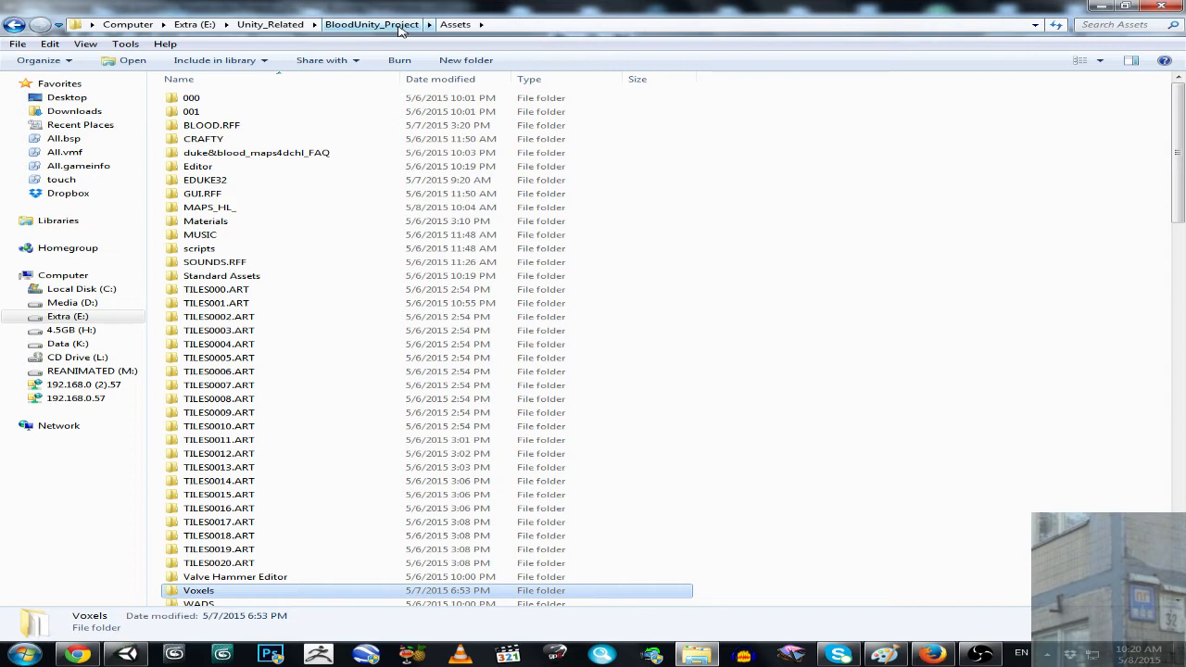
click(401, 26)
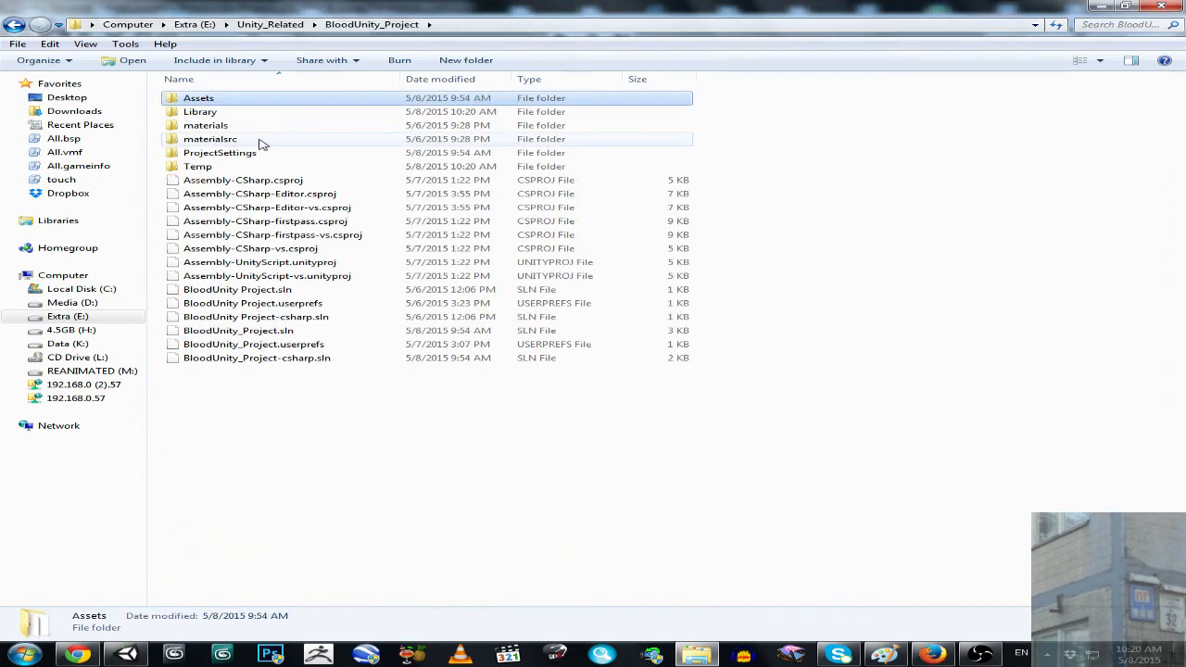
click(270, 24)
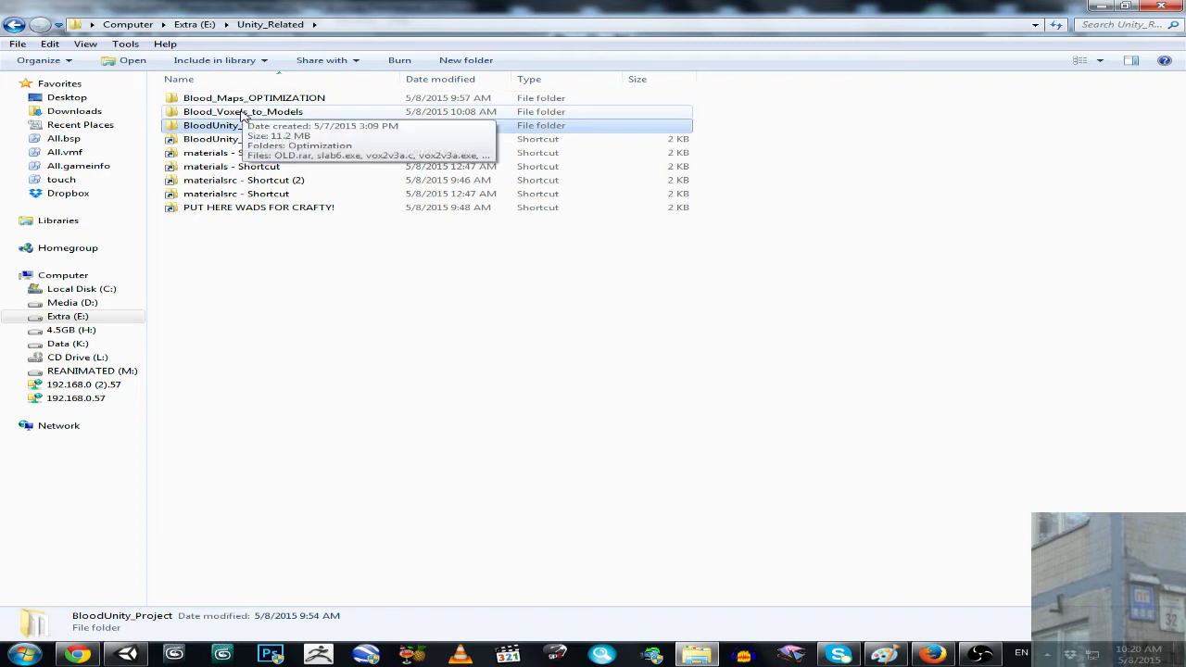
- Open the Blood_Voxels_to_Models folder and launch slab6.exe
double_click(249, 111)
click(213, 113)
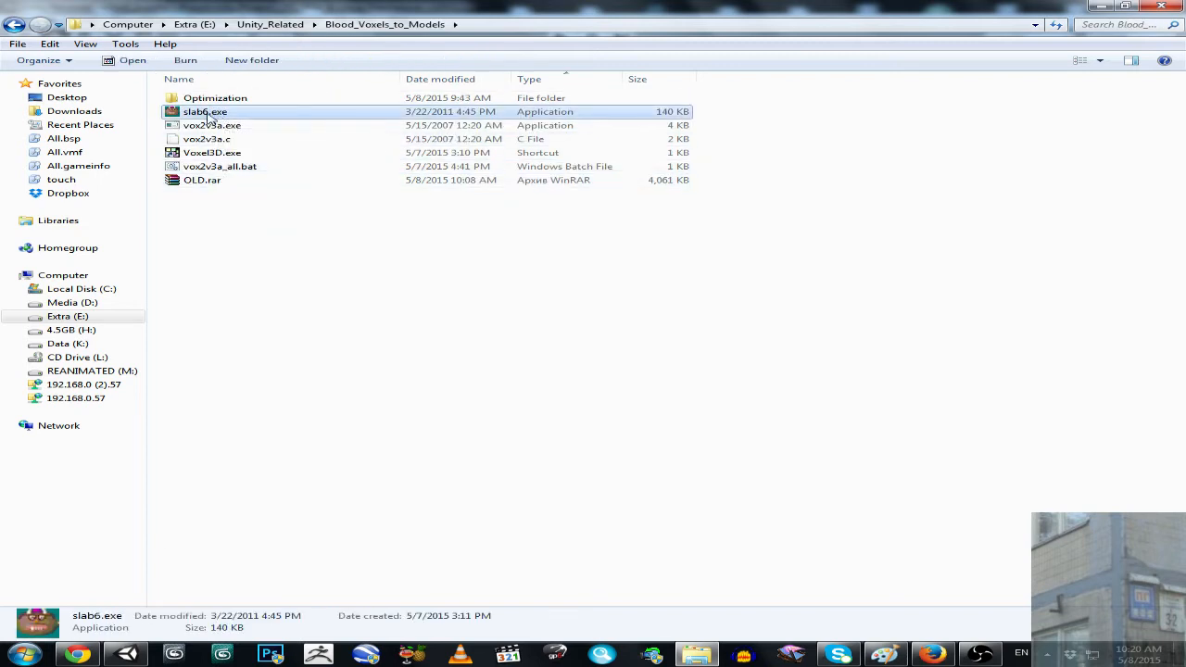
double_click(206, 117)
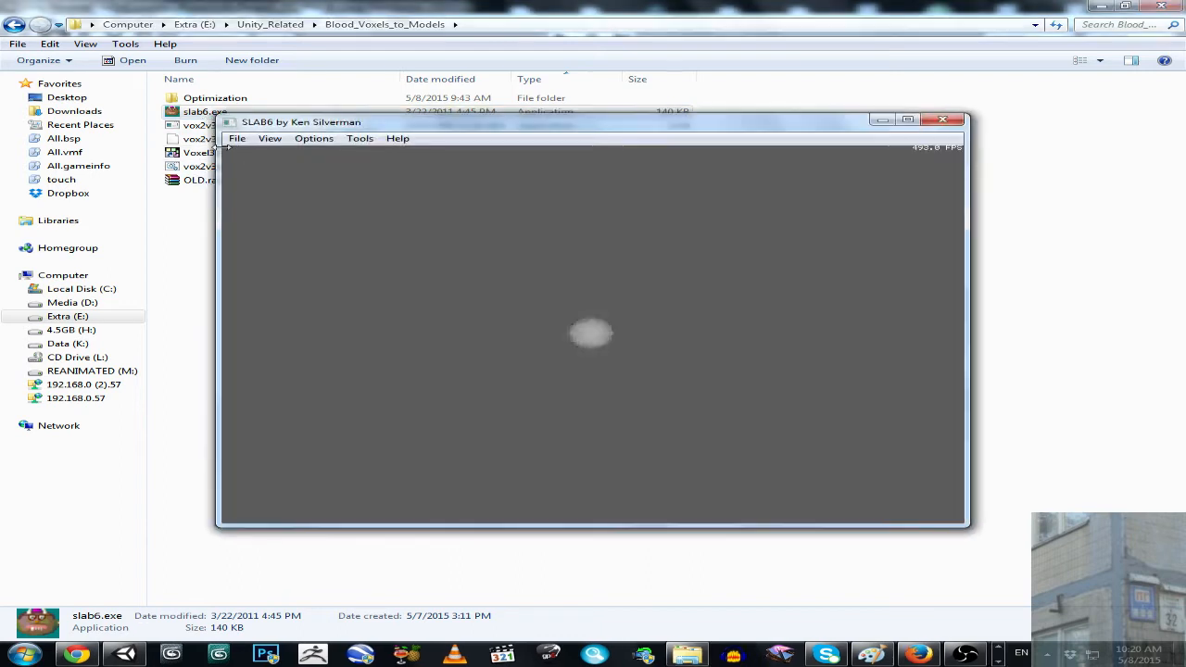
- Check which file formats a model can be saved in, and cancel saving
click(238, 139)
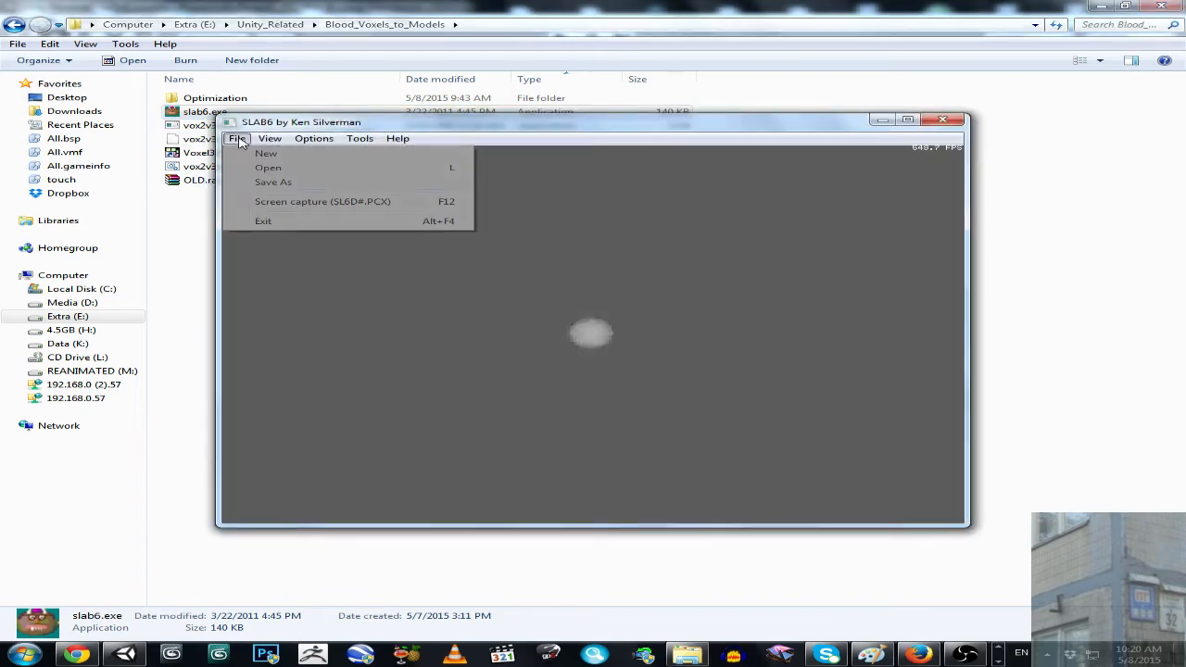
click(260, 184)
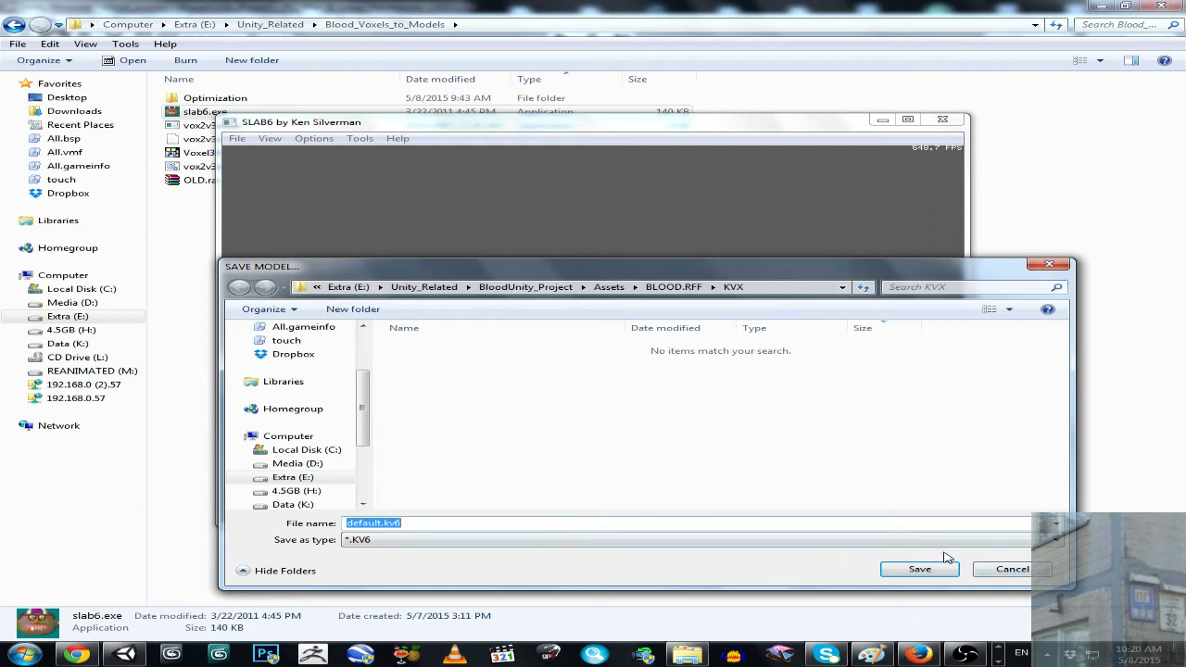
click(933, 541)
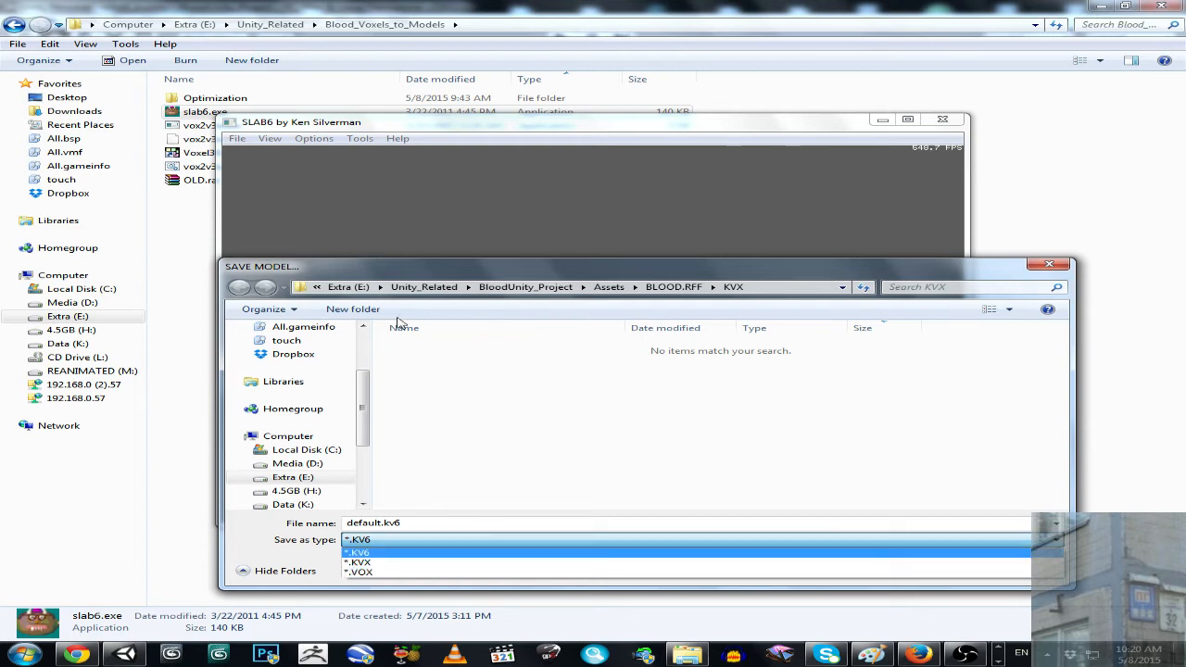
click(412, 276)
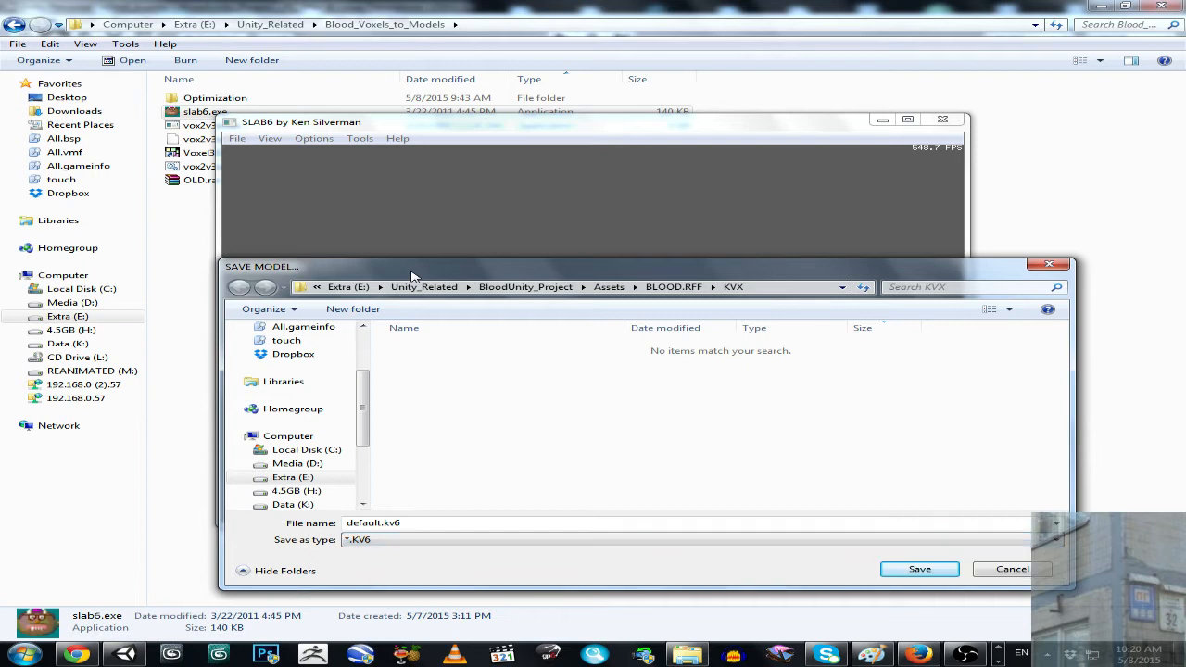
click(1032, 266)
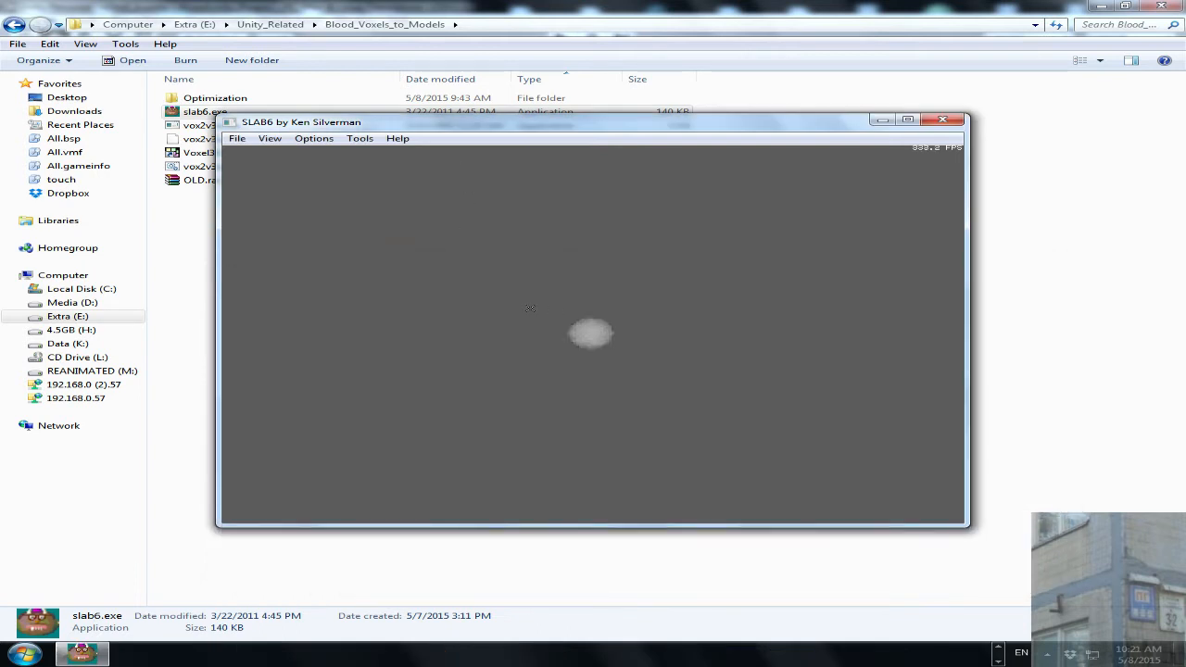
click(268, 139)
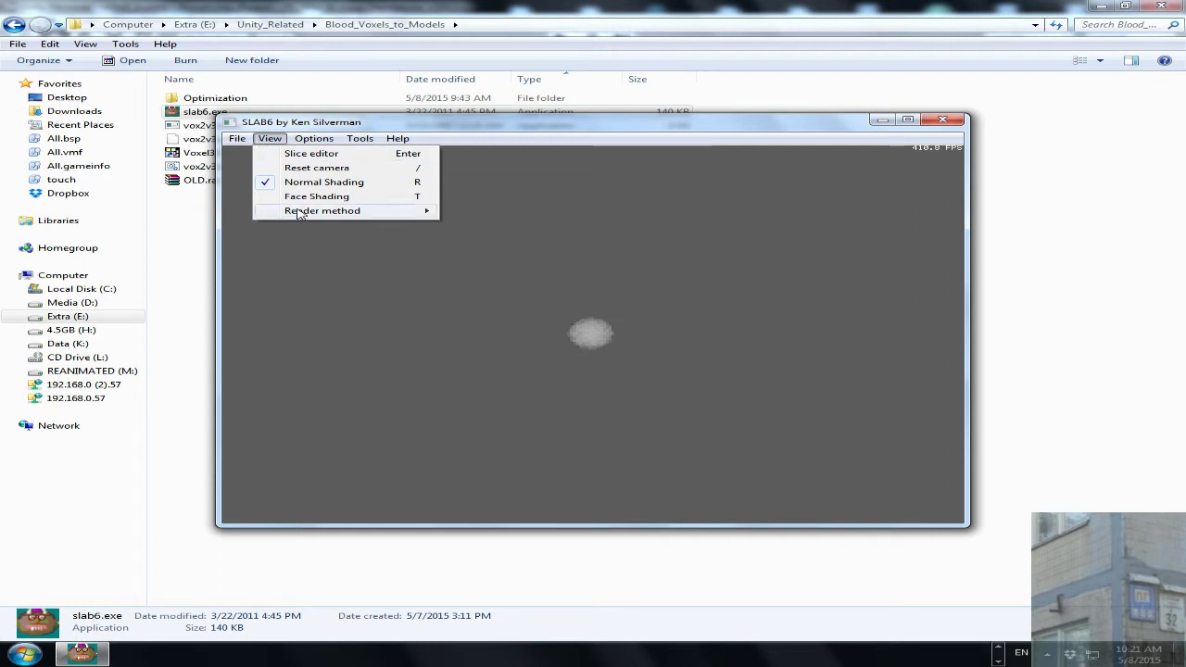
mouse_move(310, 138)
mouse_move(360, 140)
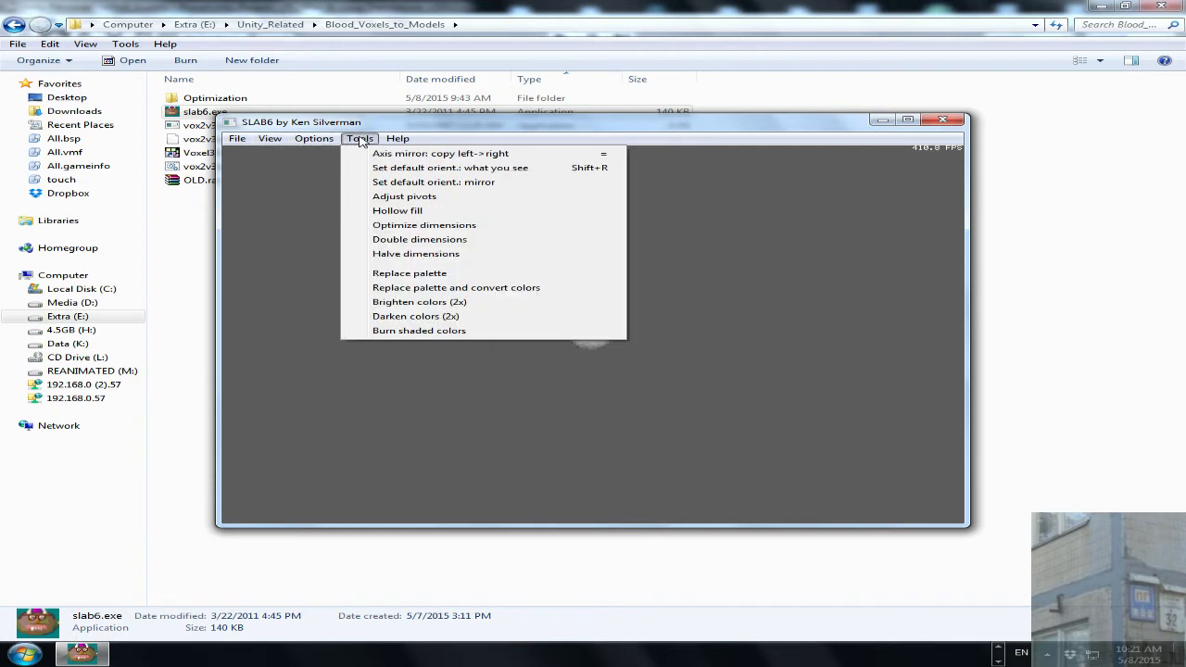
mouse_move(237, 138)
click(466, 127)
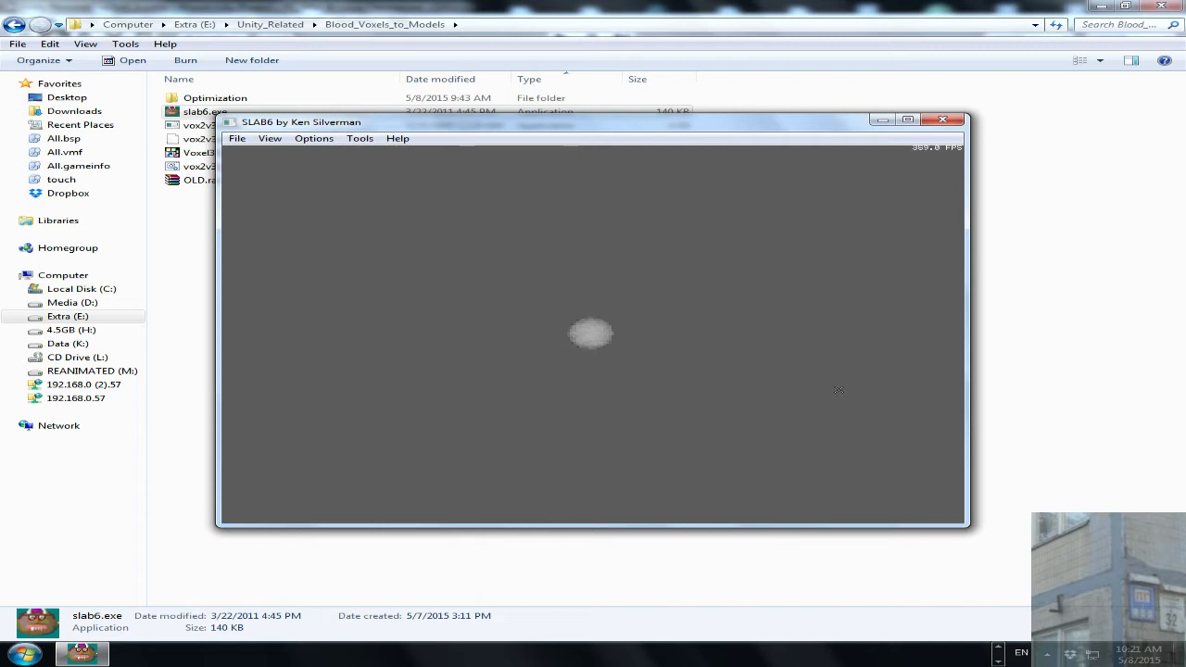
- Exit SLAB6 and close the Blood_Voxels_to_Models folder window to return to Unity
mouse_move(906, 503)
click(237, 139)
click(269, 222)
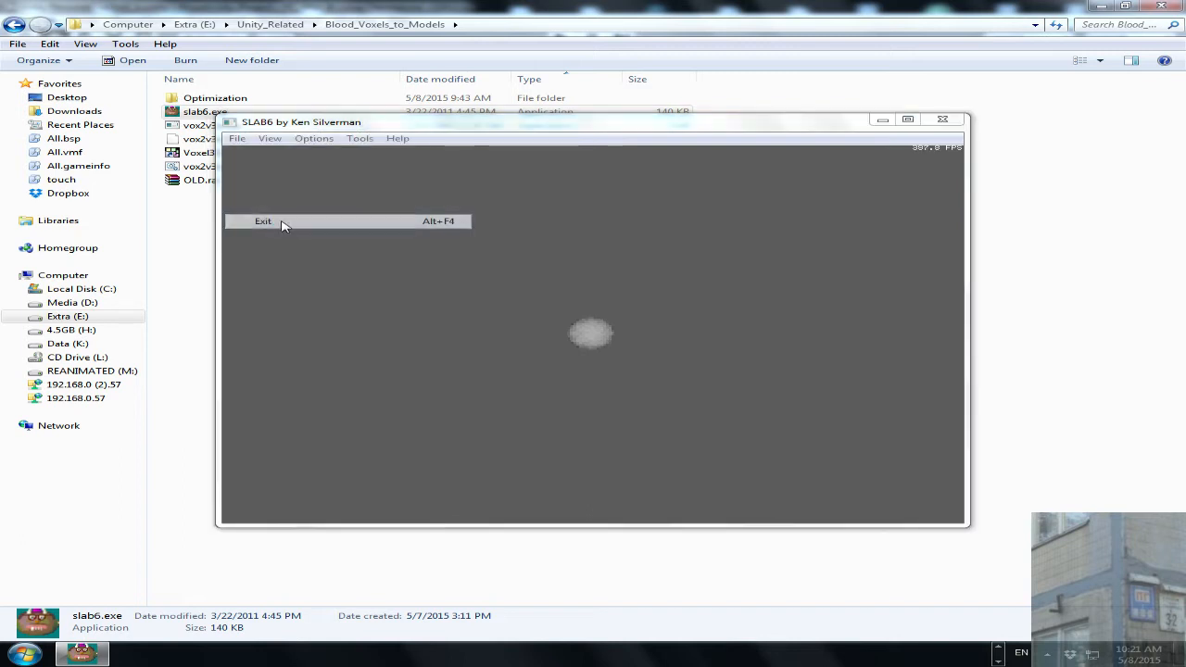
click(565, 365)
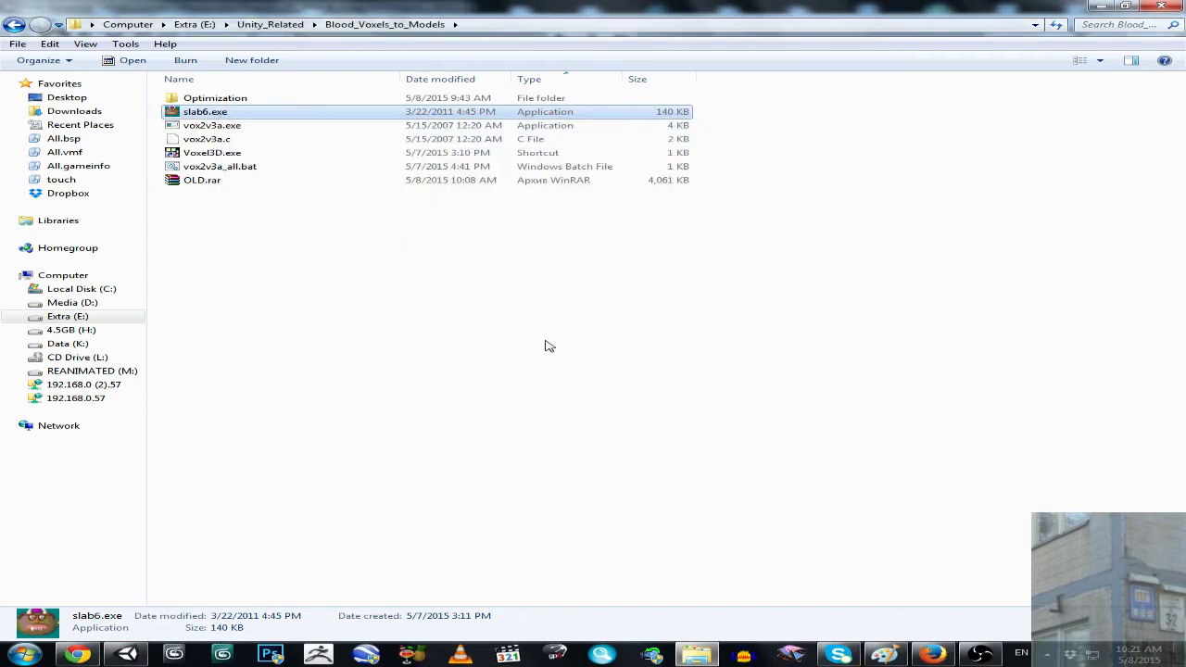
click(1161, 8)
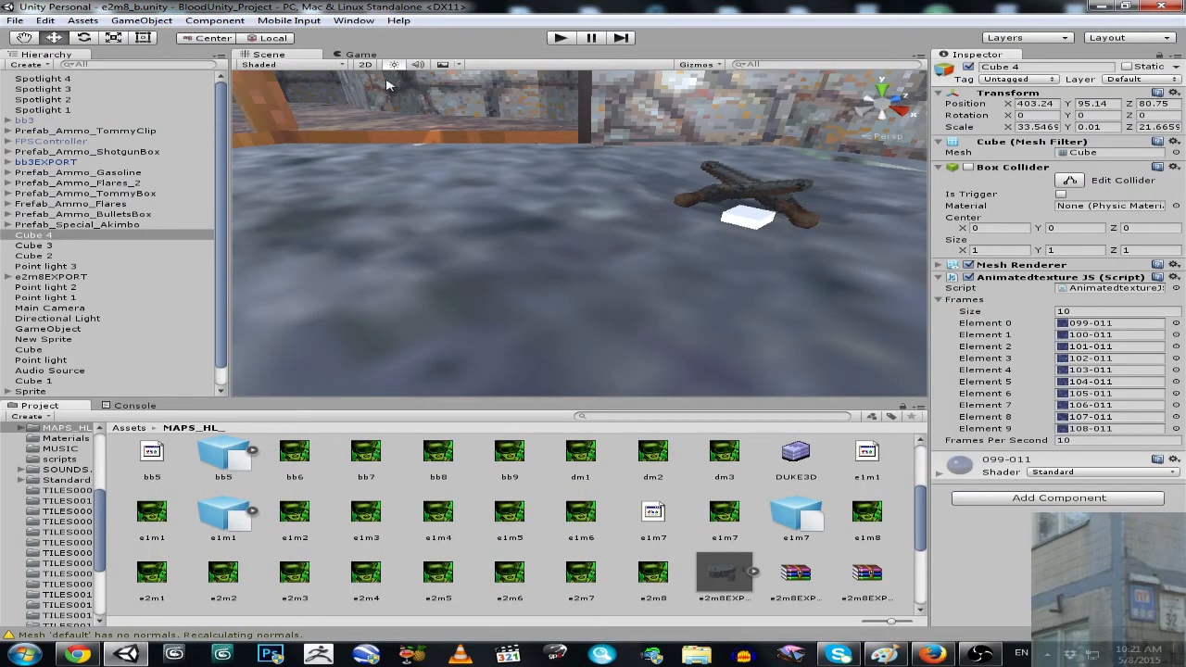
- Fly to the shells box in a maximized Scene view to examine its model, and restore the editor layout
right_drag(566, 158, 636, 135)
right_drag(490, 206, 918, 158)
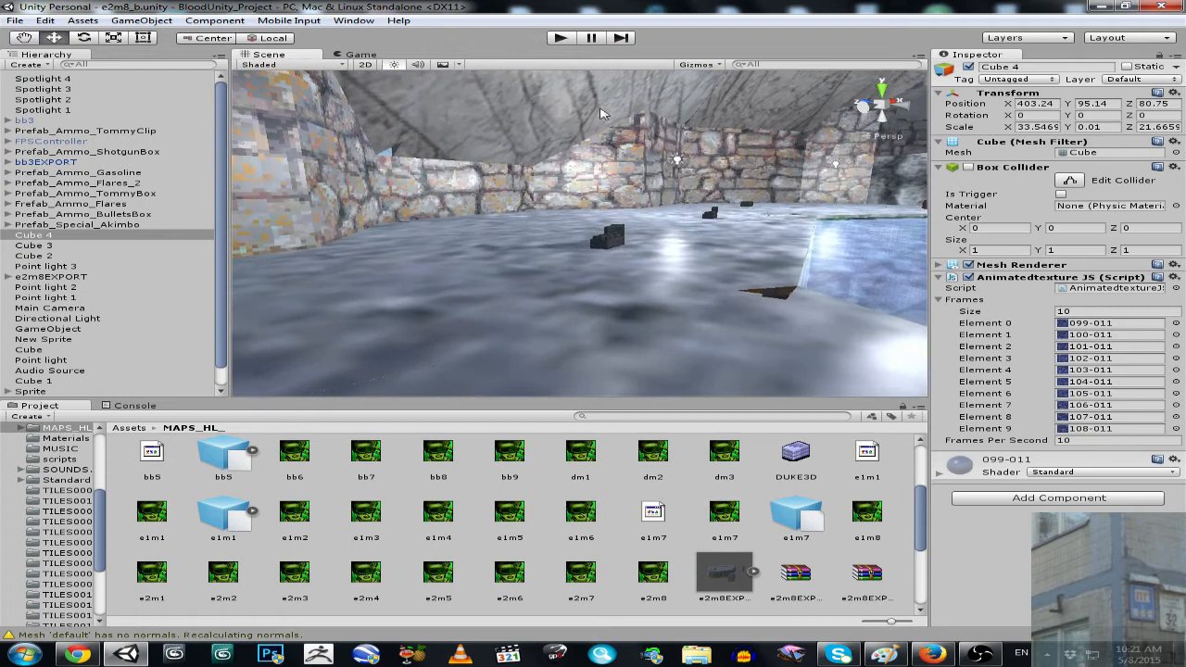
click(345, 59)
right_drag(786, 271, 233, 440)
right_click(433, 63)
click(454, 67)
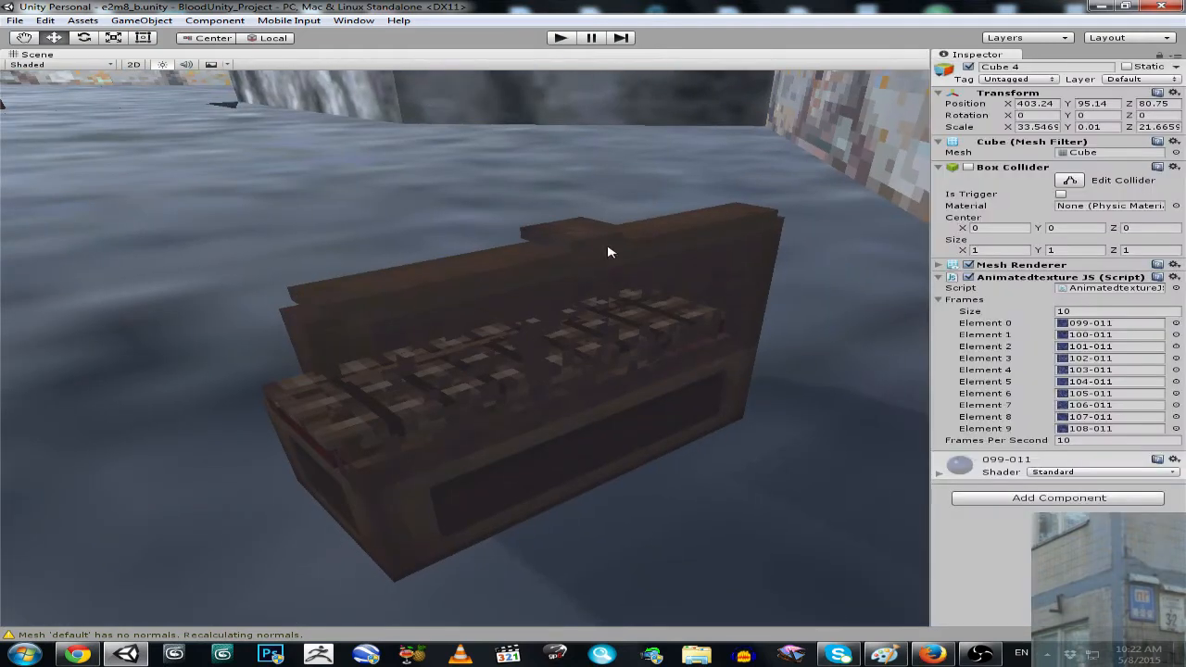
key(shift+space)
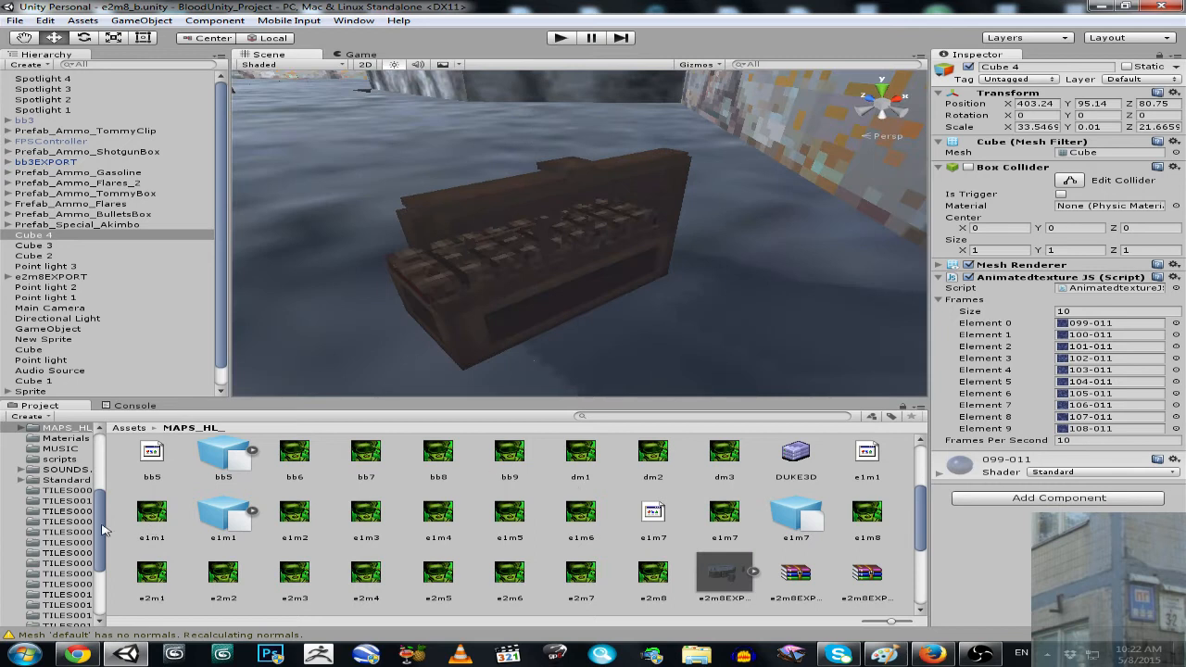
- Open the Materials folder inside the project's Voxels folder and select all materials from color_1 to color_204
scroll(98, 530, down, 5)
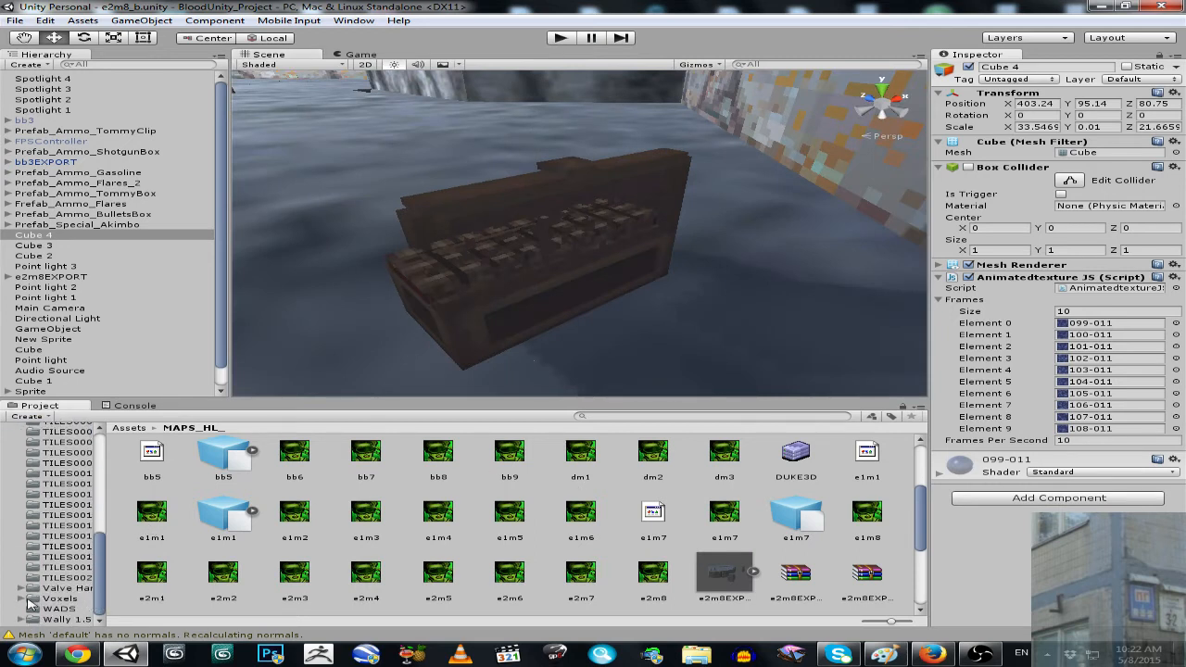
click(21, 598)
drag(98, 549, 91, 587)
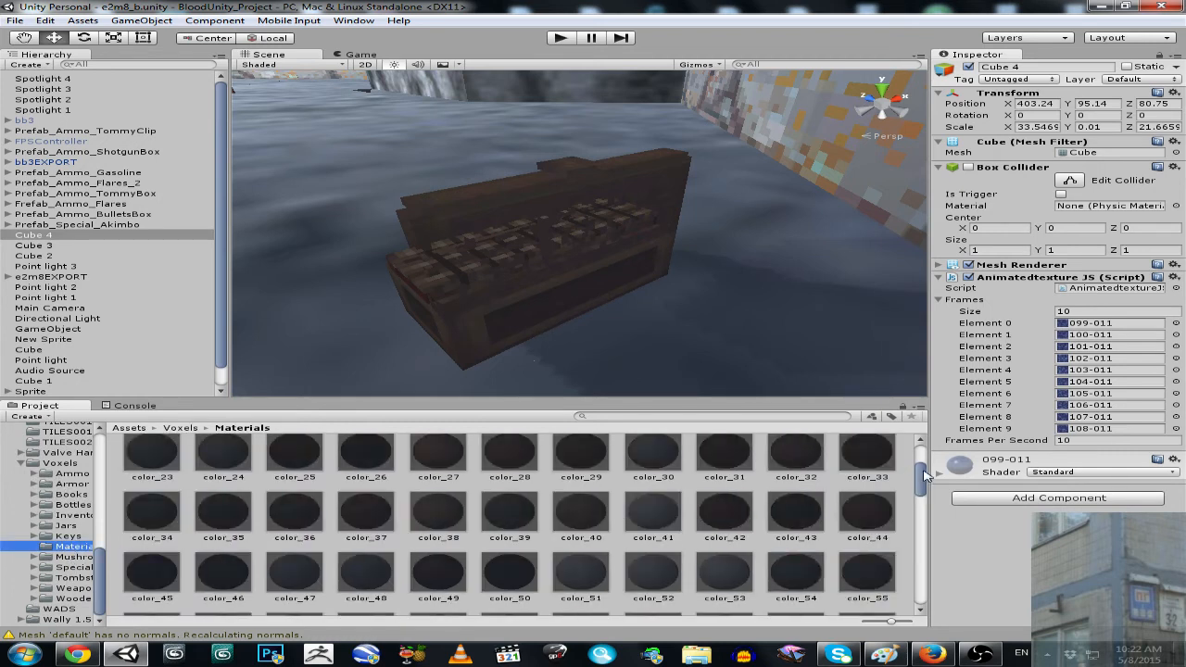
drag(924, 475, 645, 449)
click(162, 459)
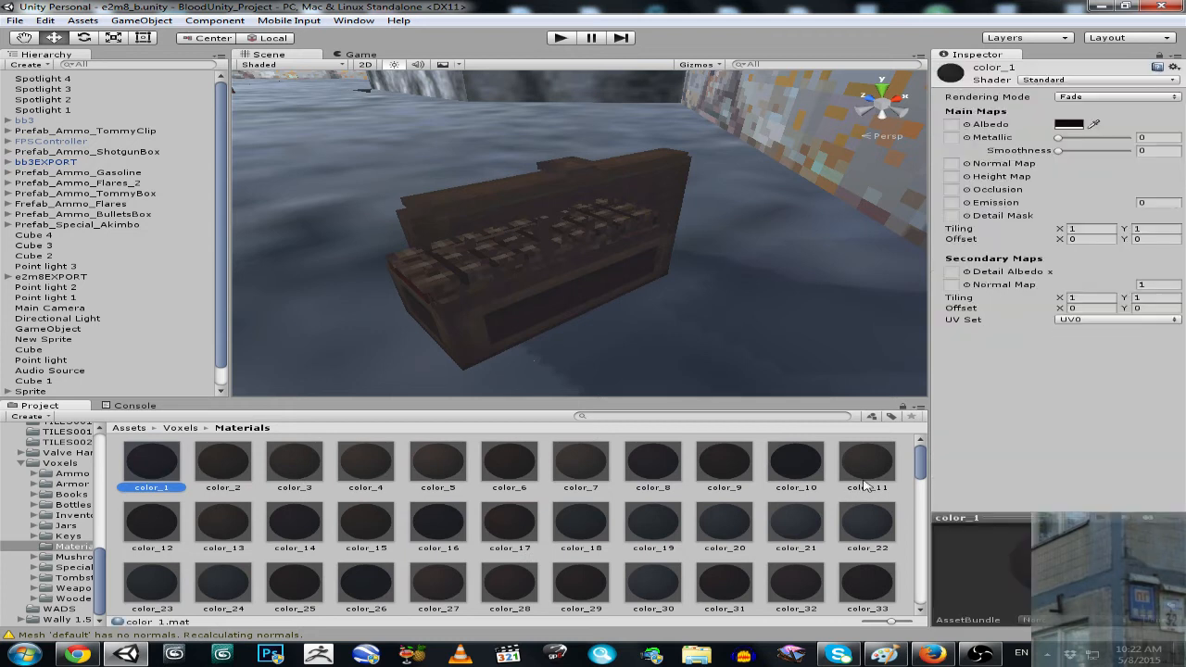
drag(924, 461, 603, 587)
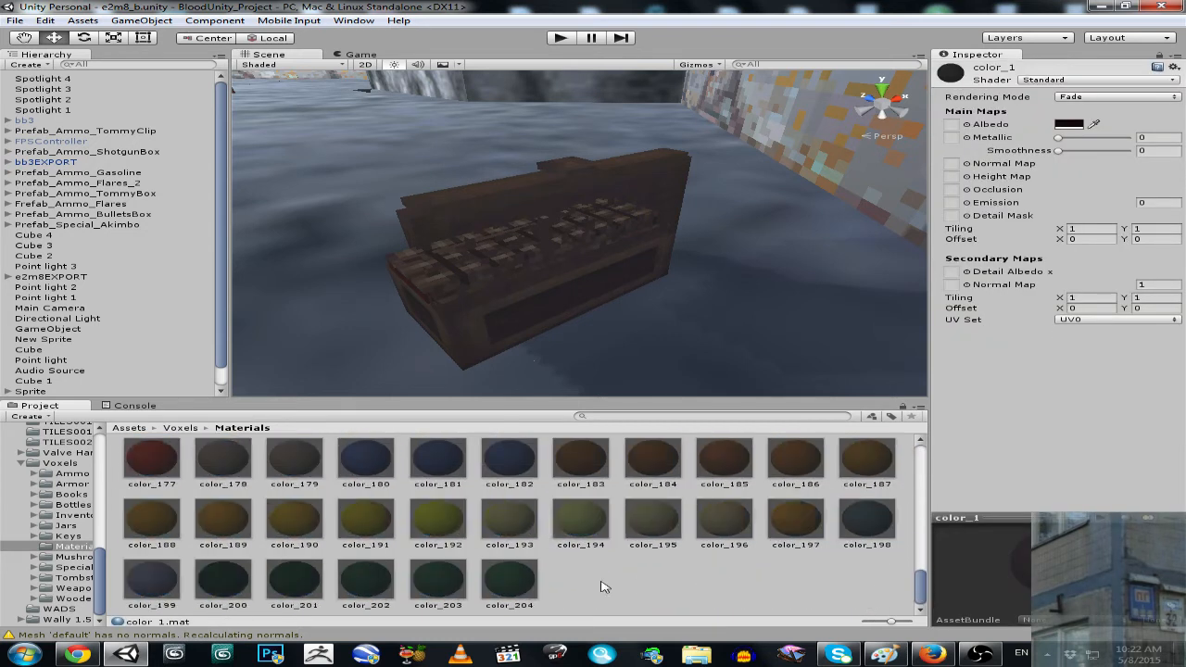
shift+click(517, 586)
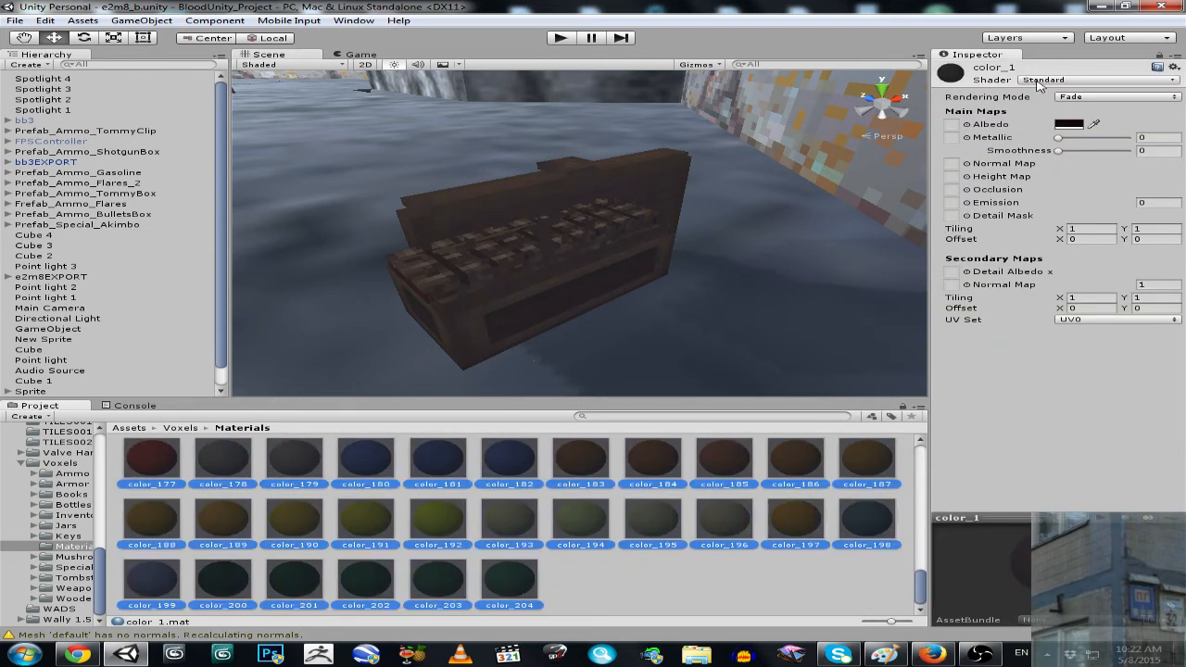
- Try the Transparent and Cutout rendering modes on the selected materials and check the shells box from its front
click(1066, 97)
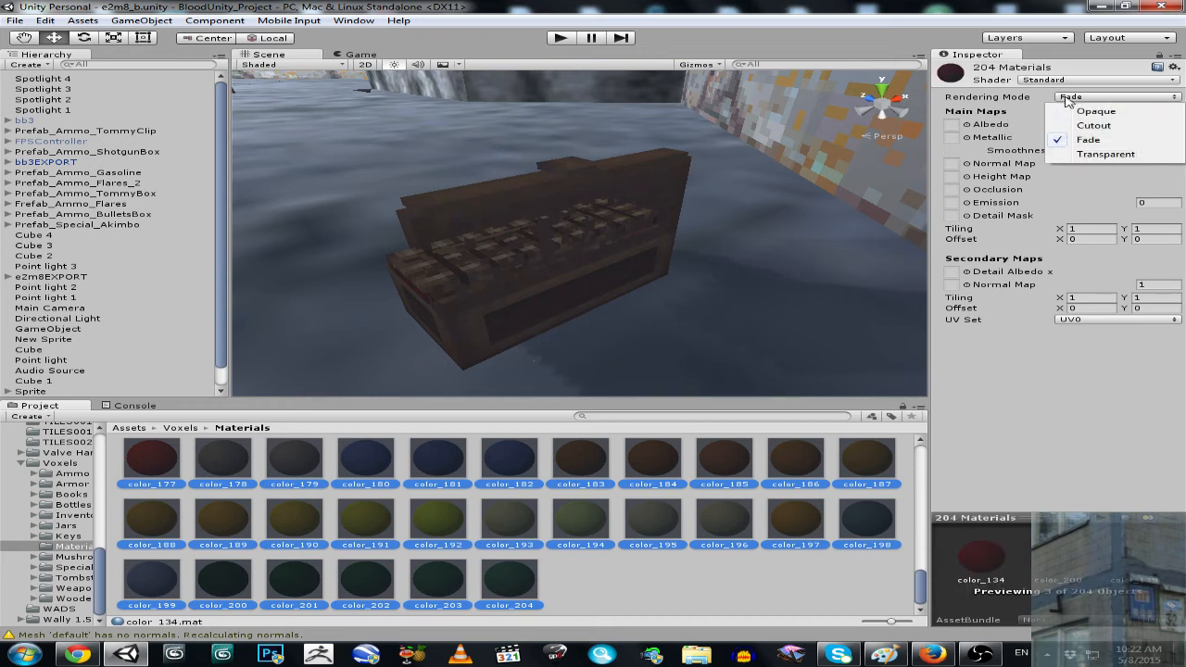
click(1080, 154)
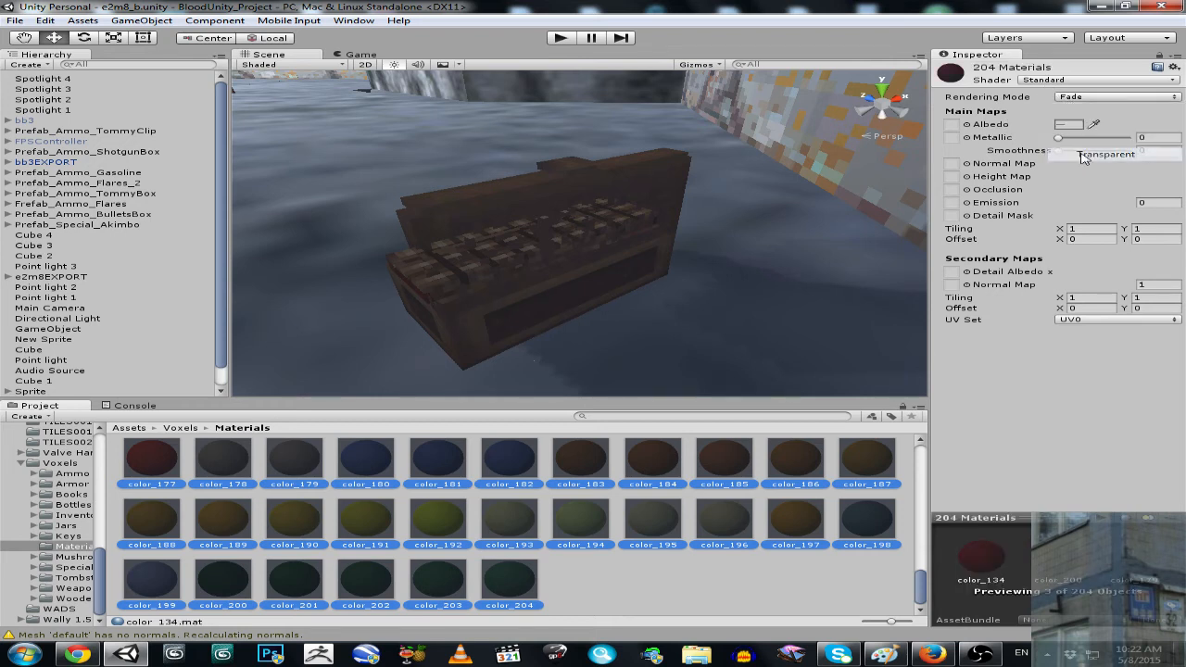
click(1069, 98)
click(1078, 127)
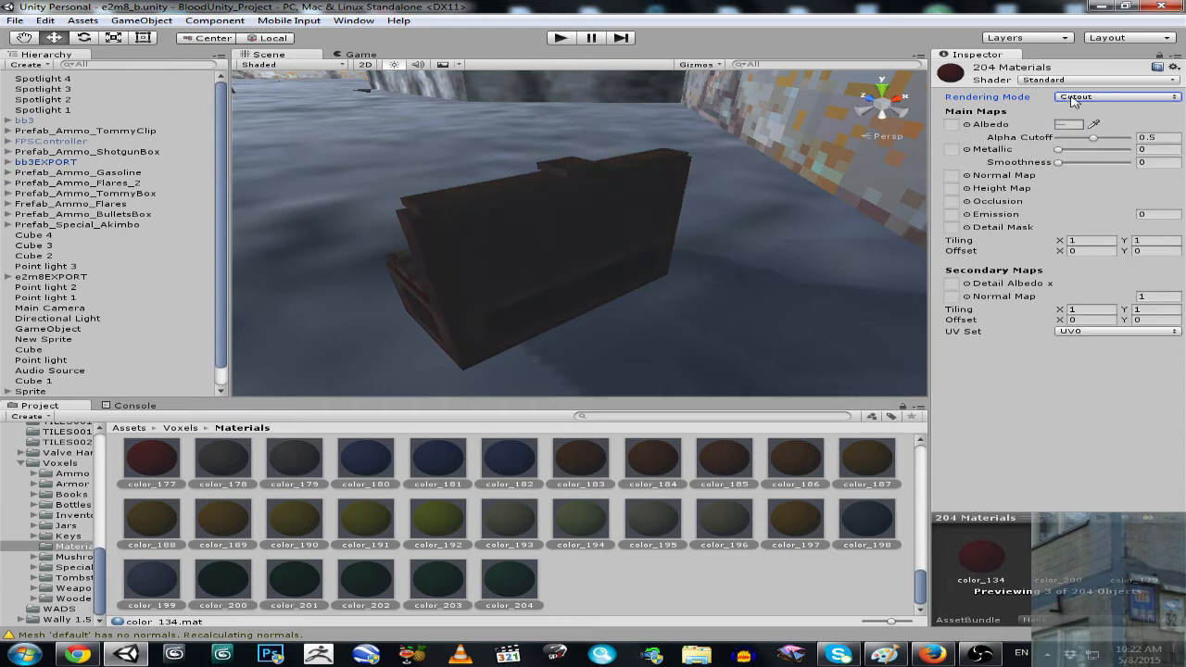
alt+drag(617, 179, 1027, 160)
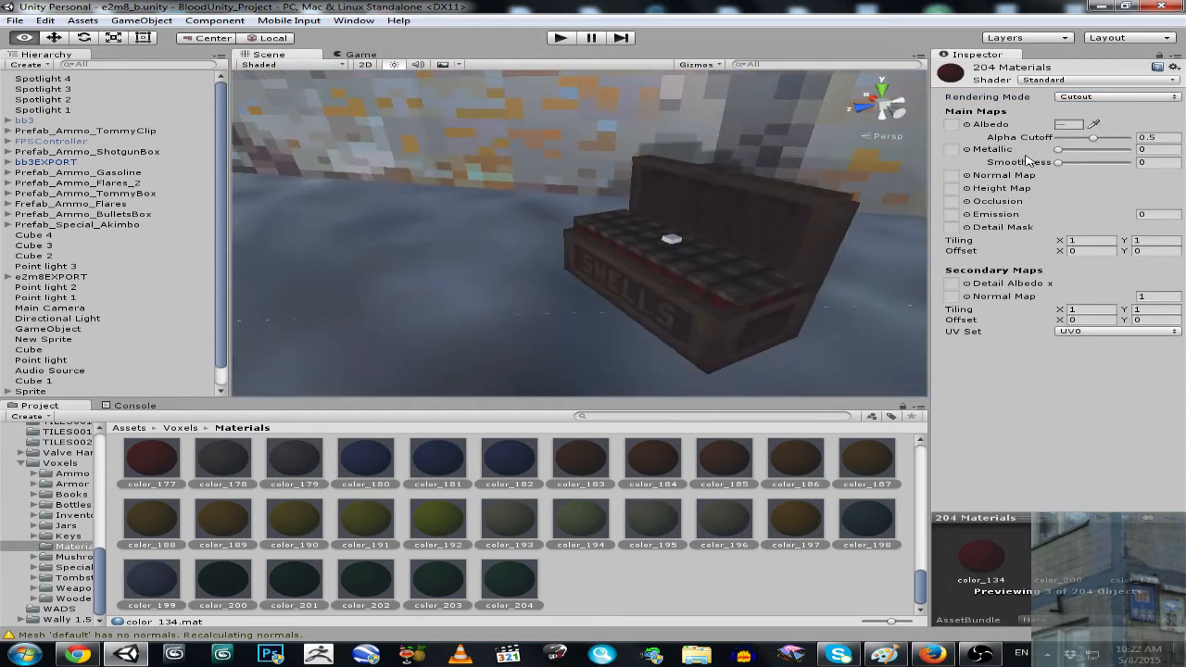
- Set the rendering mode of all selected voxel materials to Opaque and view the shells box with it
click(1068, 97)
click(1071, 112)
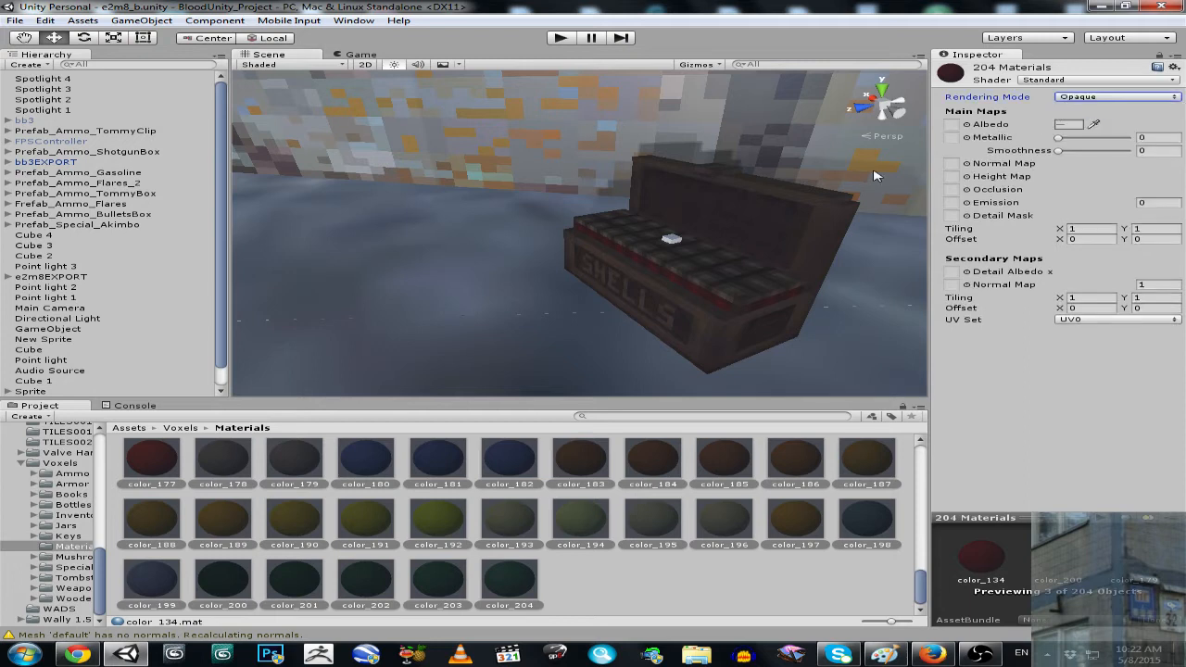
alt+drag(805, 184, 668, 191)
- Deselect the materials, maximize the Scene view and fly to the bullets box to examine its model up close
right_drag(667, 191, 607, 112)
key(w)
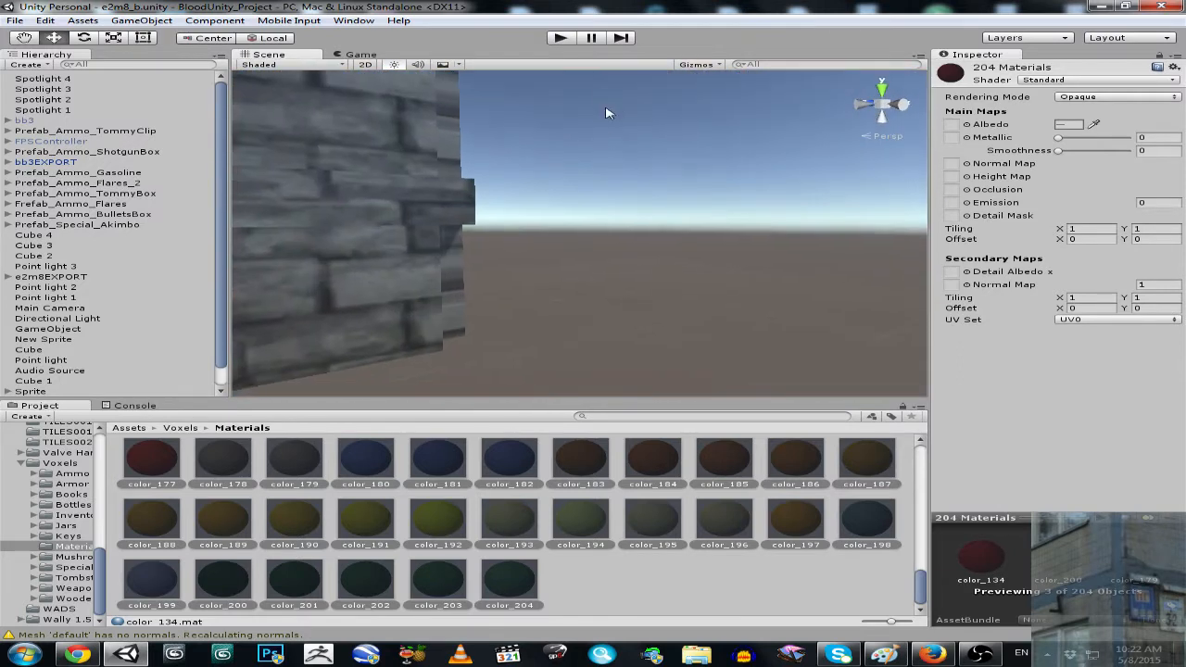
click(614, 169)
right_drag(617, 172, 139, 172)
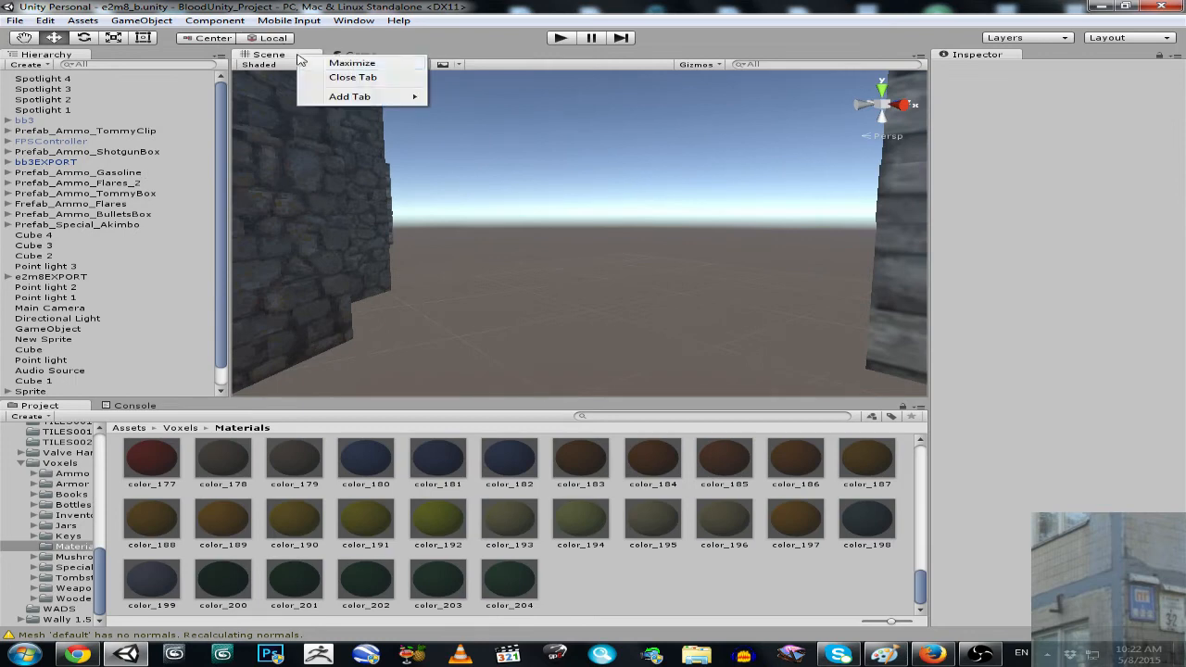
click(348, 63)
right_drag(590, 260, 904, 334)
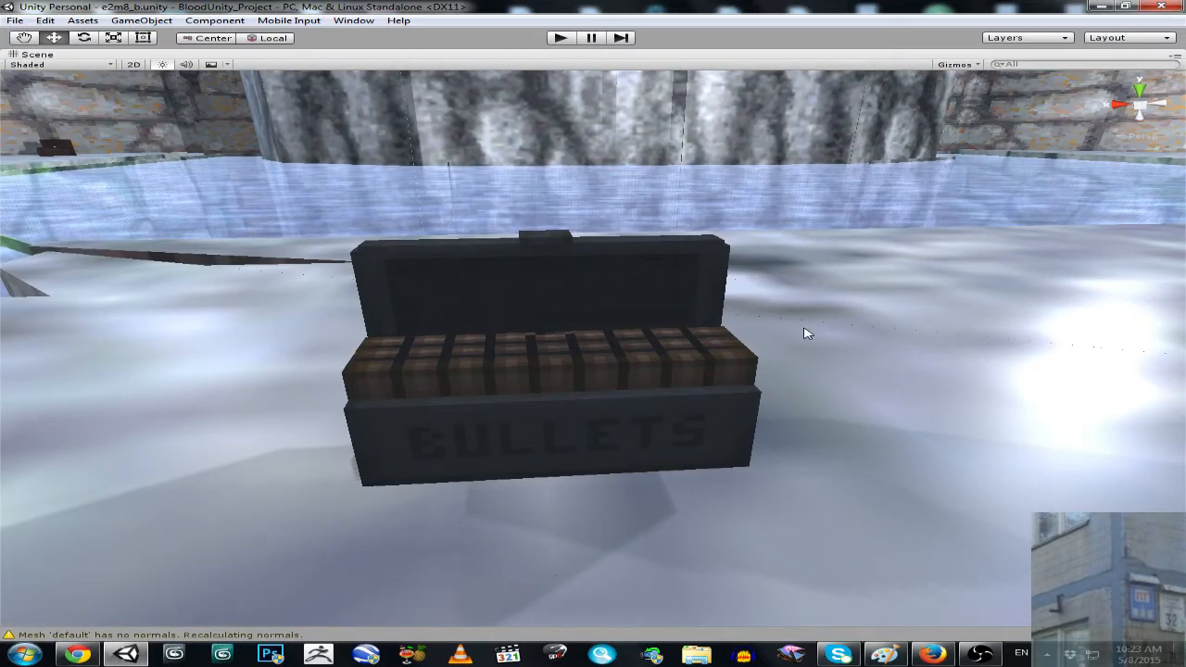
- Examine the cave level around the pool with its lights and placed ammo pickups, and minimize Unity to the desktop
right_drag(619, 374, 586, 376)
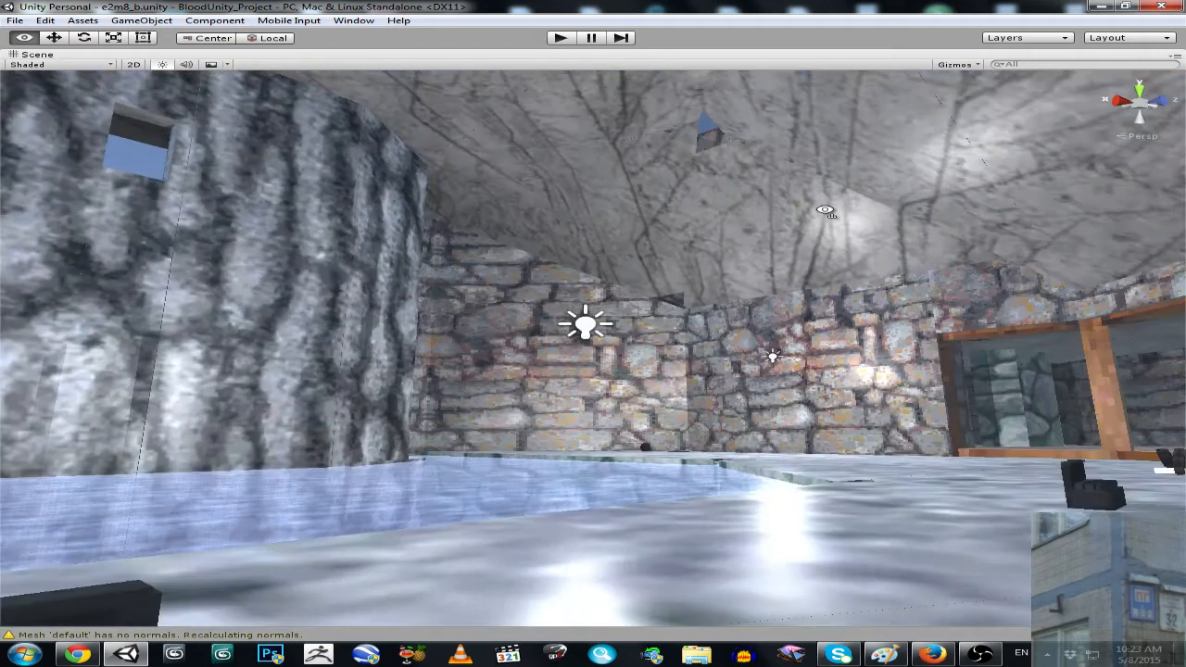
right_drag(389, 296, 597, 329)
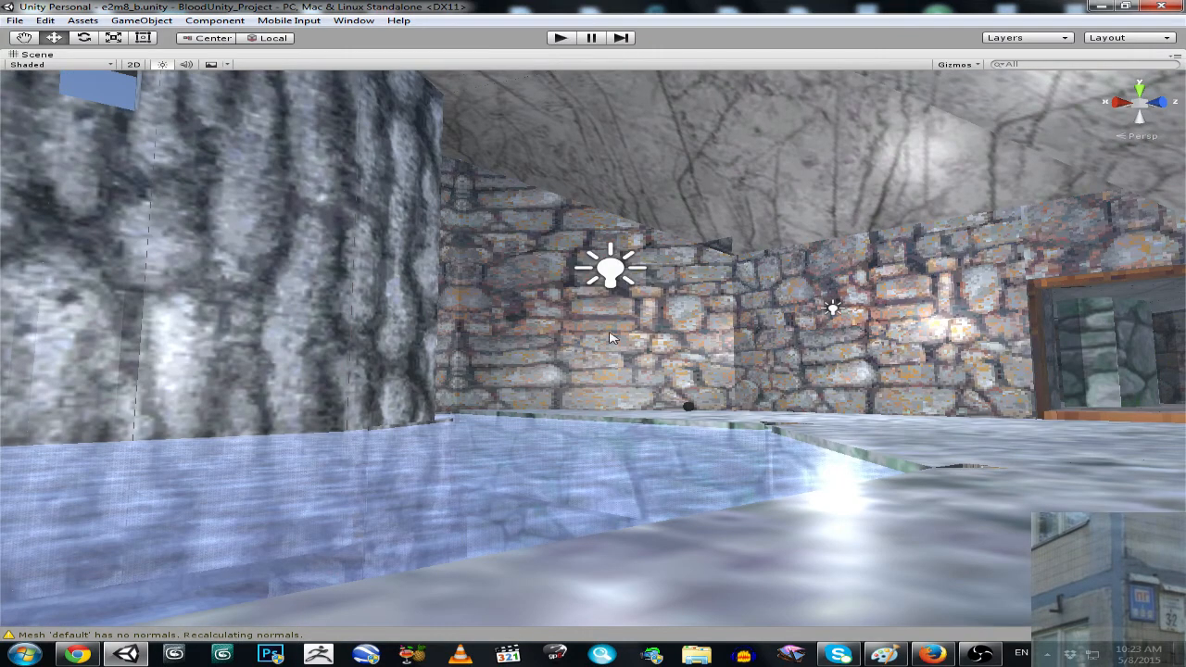
mouse_move(669, 335)
right_down()
mouse_move(477, 329)
mouse_move(674, 314)
right_up()
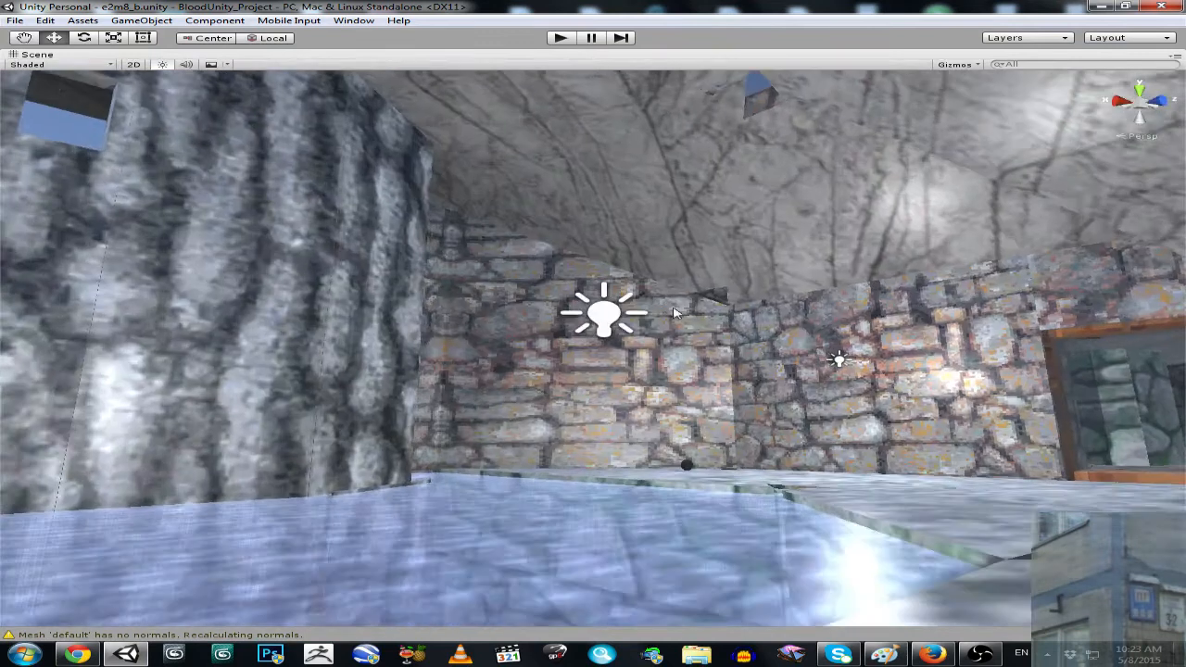
right_drag(635, 382, 633, 350)
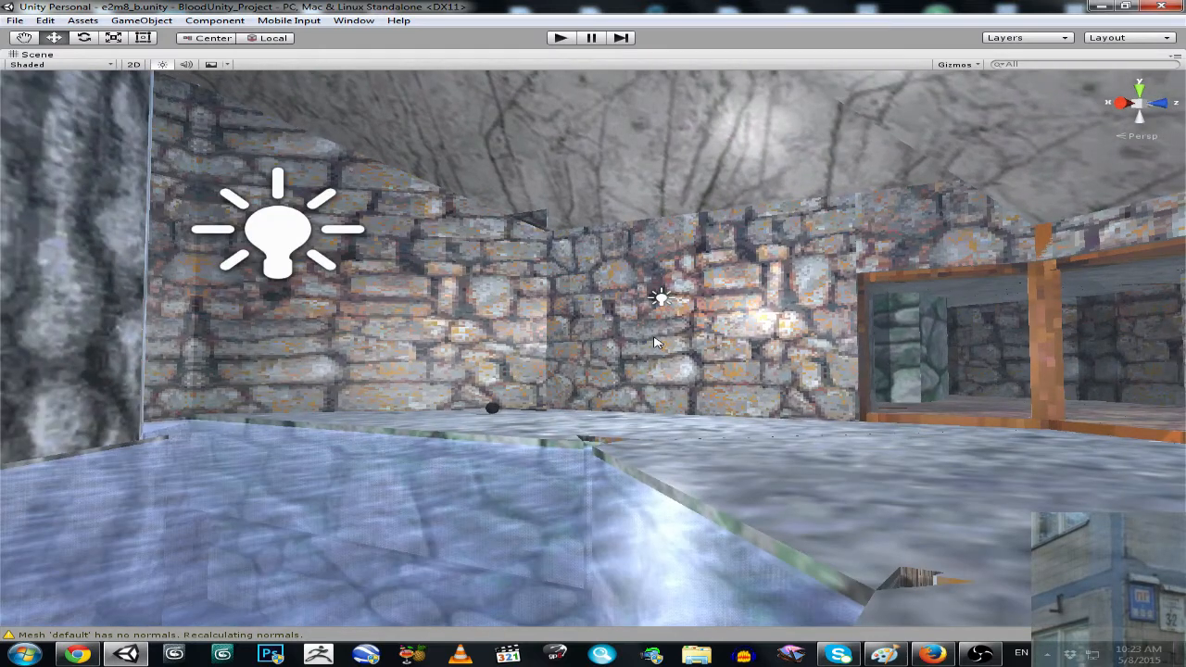
right_drag(711, 343, 306, 357)
key(w)
right_drag(927, 357, 925, 387)
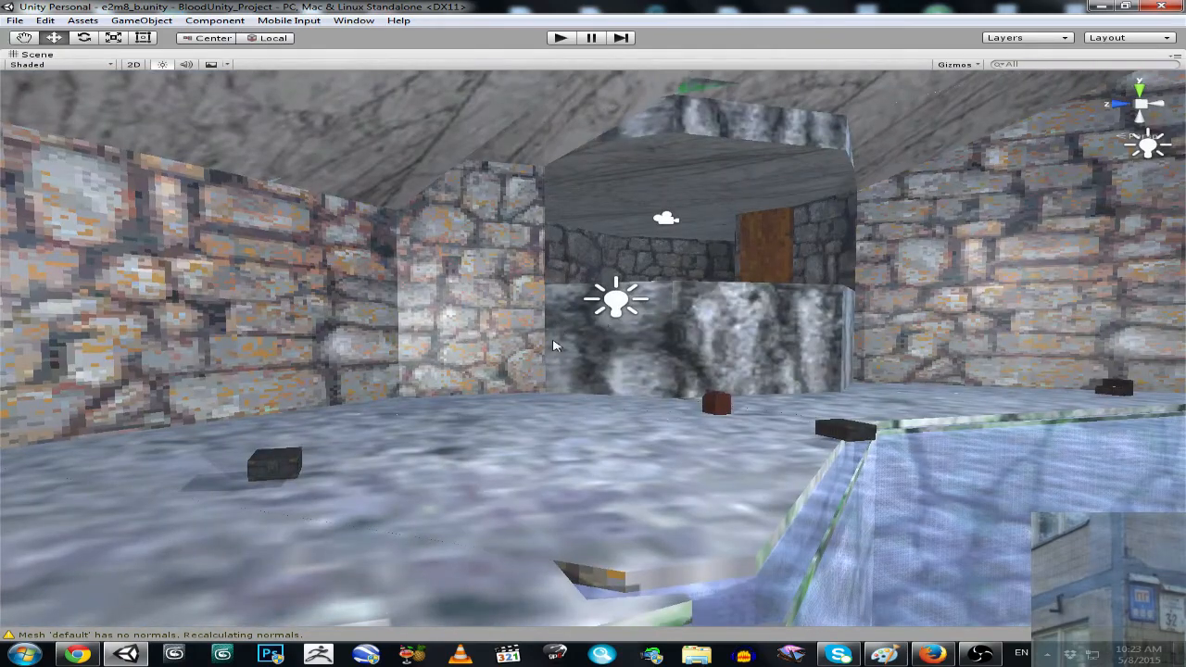
key(w)
right_drag(601, 337, 740, 376)
right_drag(491, 365, 942, 314)
key(w)
right_drag(901, 307, 677, 208)
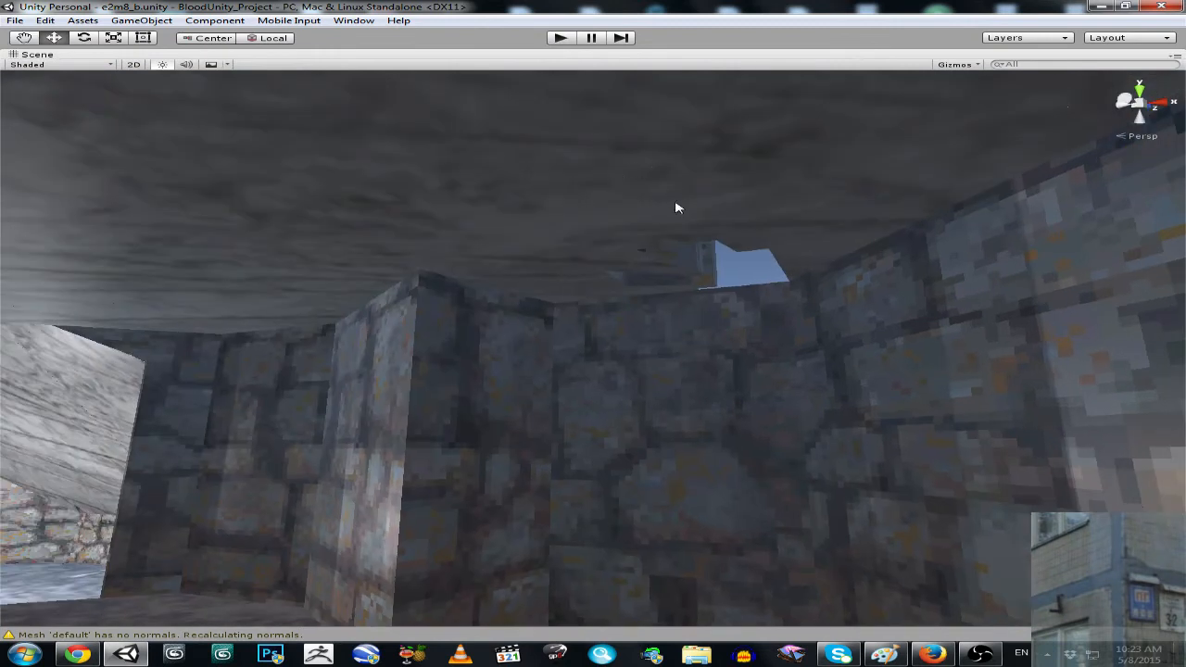
right_drag(555, 247, 334, 237)
right_drag(502, 237, 390, 299)
key(w)
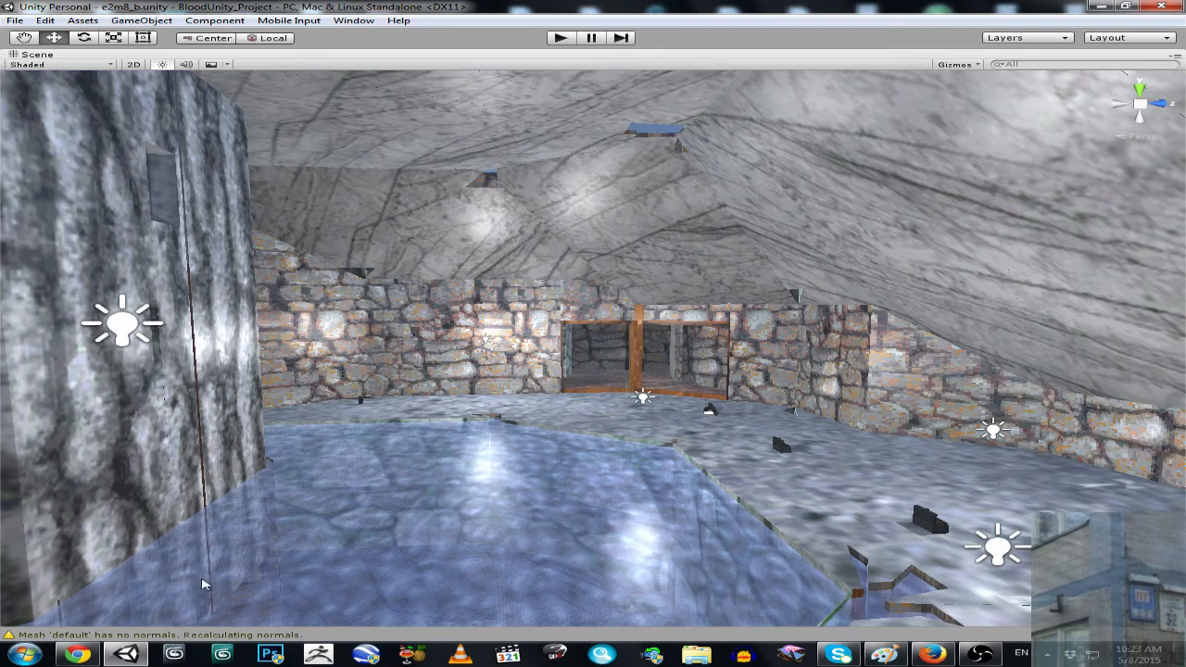
click(1101, 8)
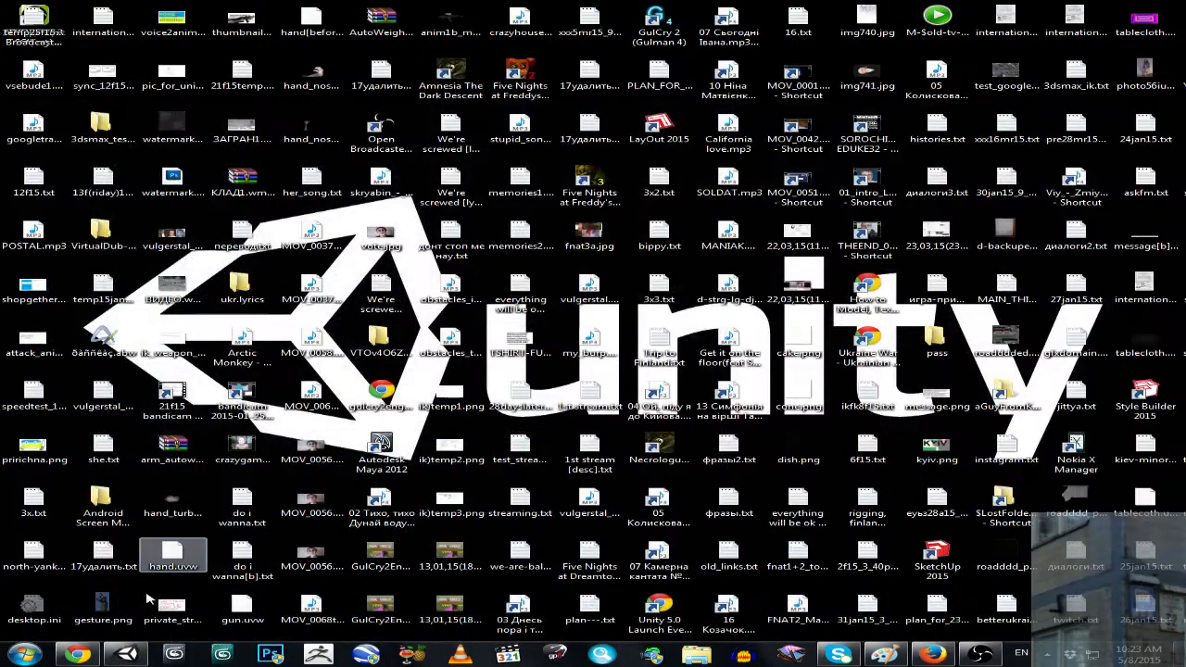
- Browse in Windows Explorer to the BloodUnity_Project folder inside Unity_Related on the Extra (E:) drive
click(25, 655)
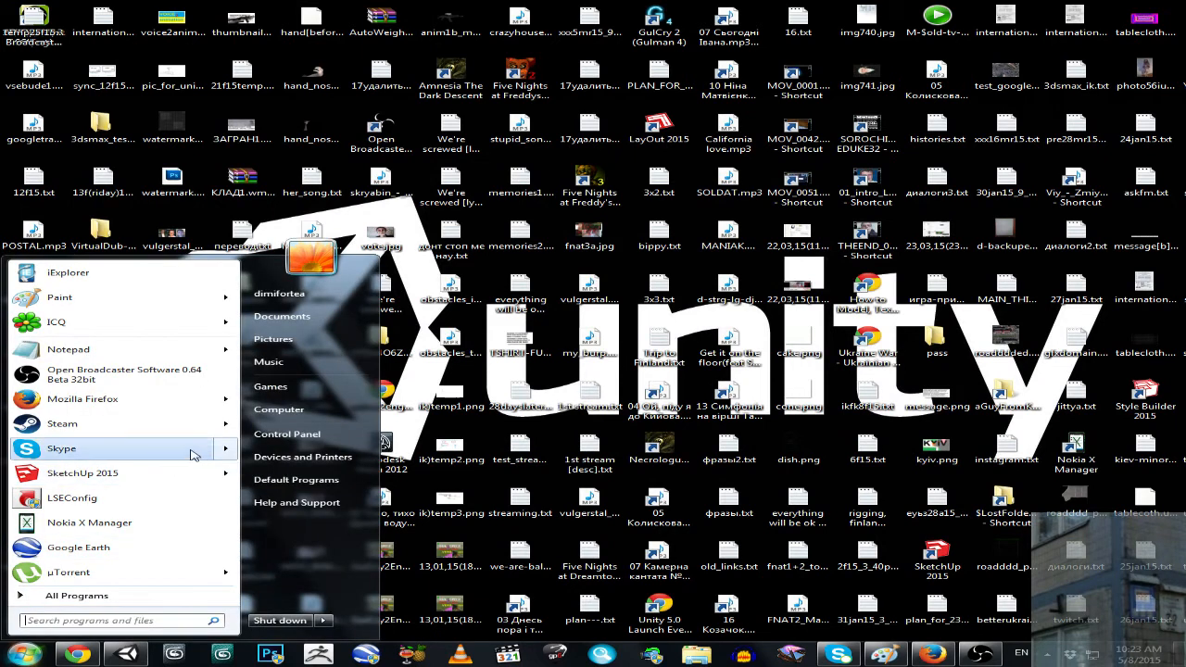
click(278, 410)
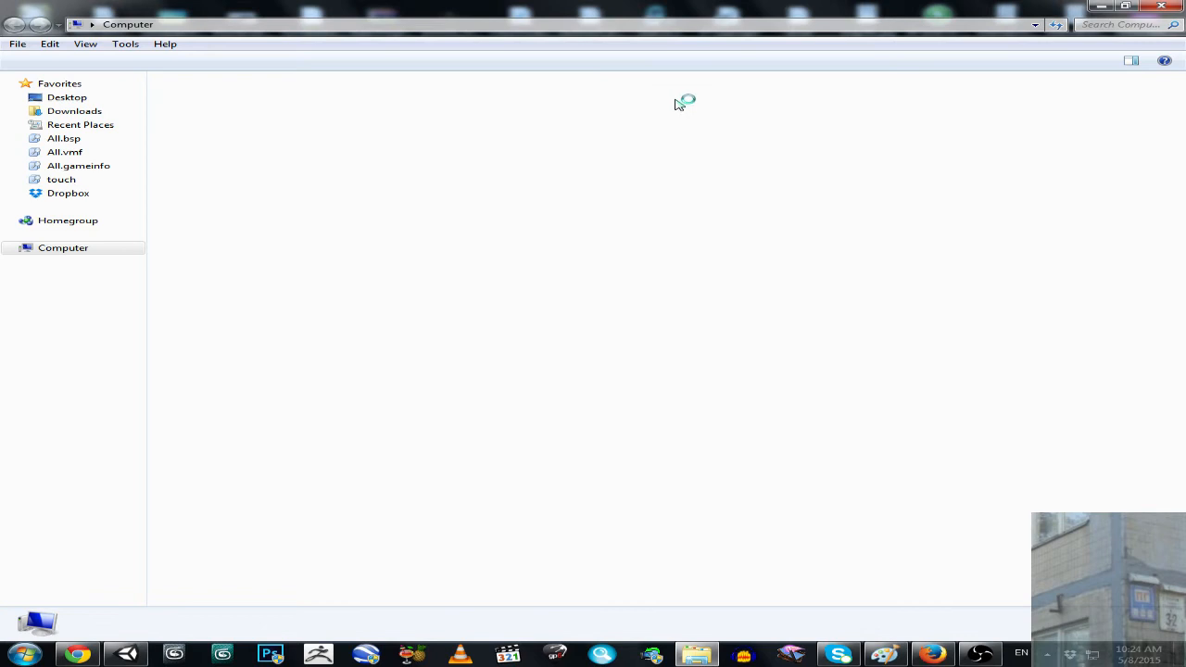
click(719, 114)
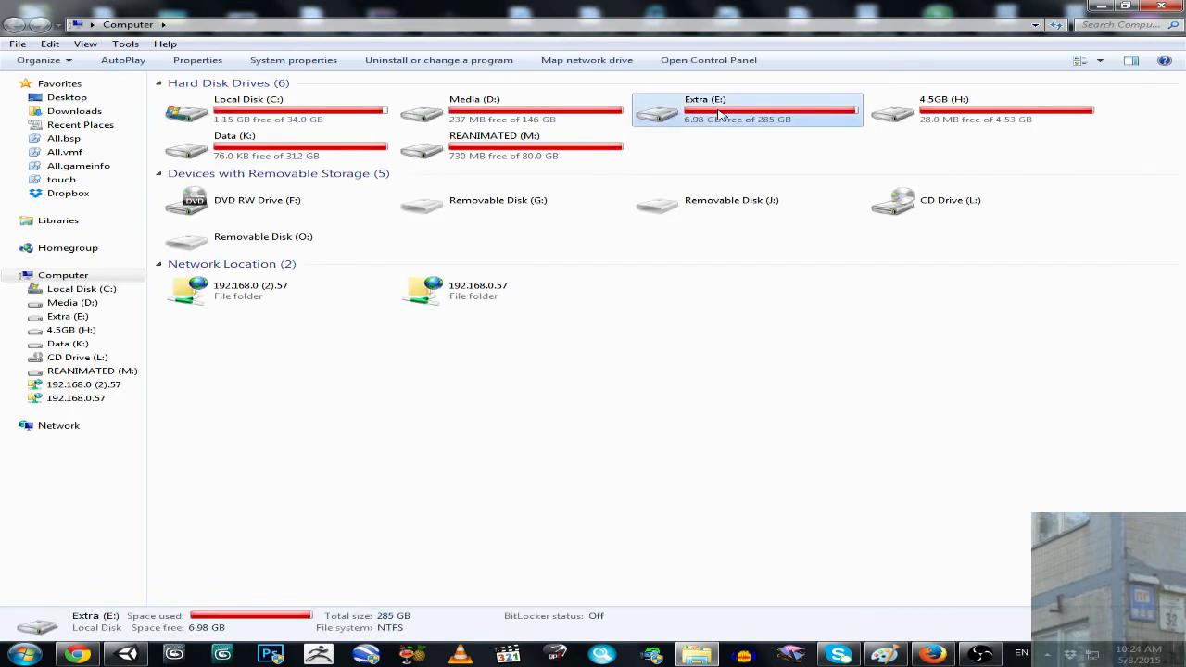
double_click(719, 109)
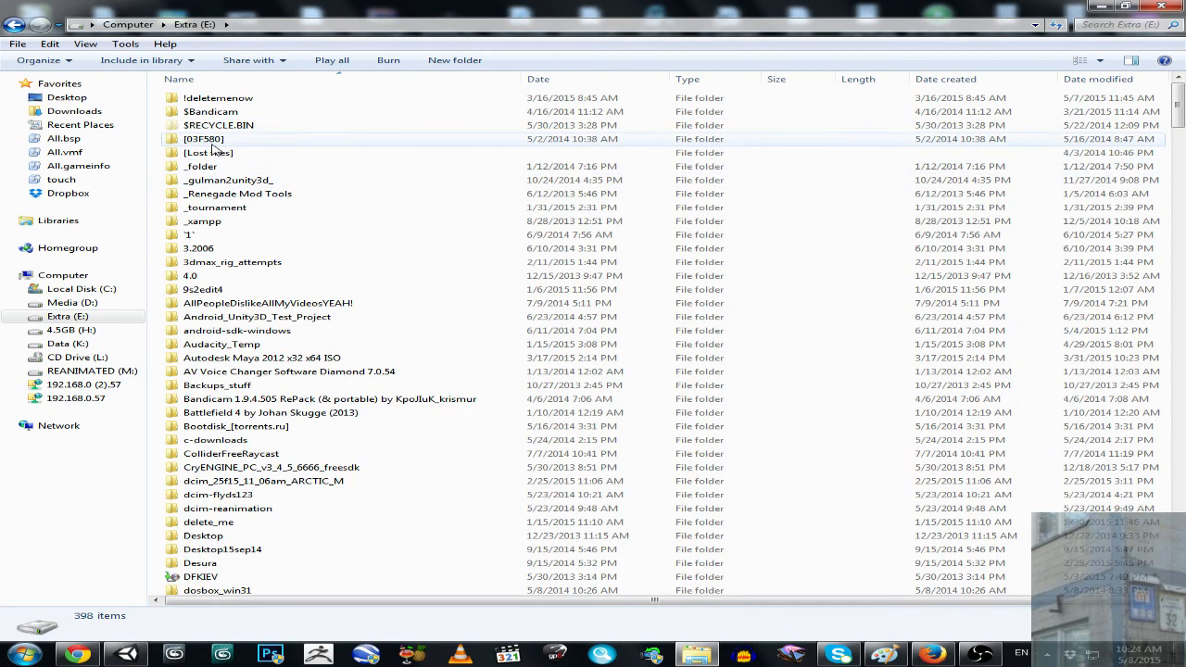
click(211, 142)
key(u)
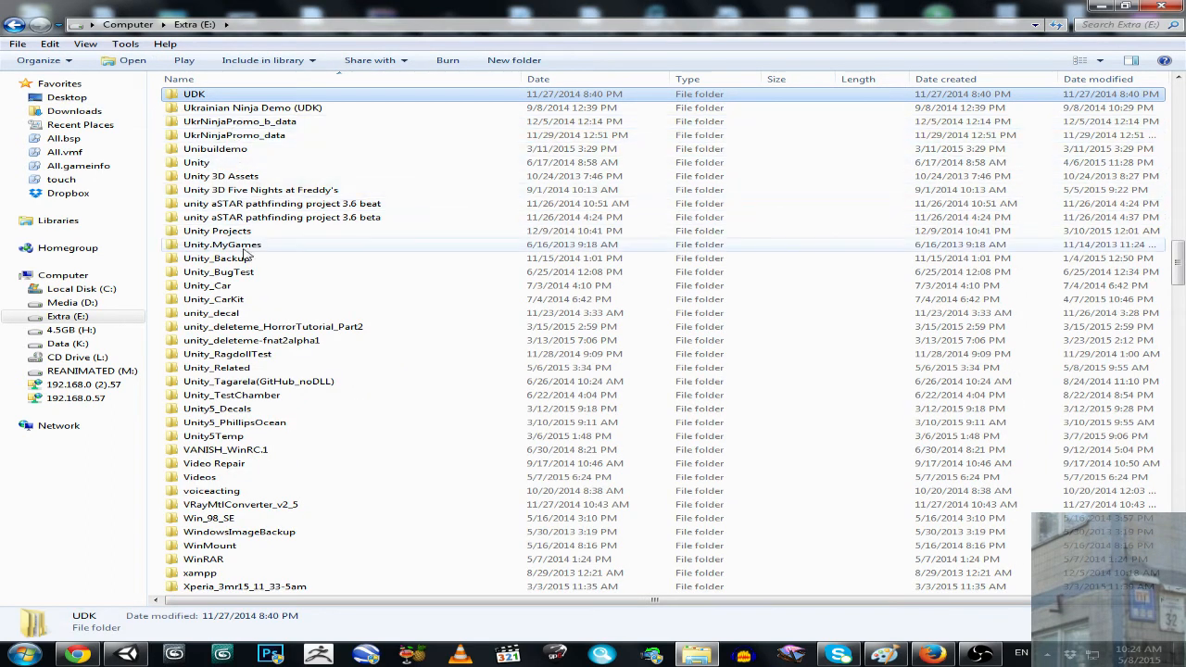
double_click(234, 369)
double_click(243, 127)
- Open the project's Assets\CRAFTY folder and launch Crafty.exe
click(215, 101)
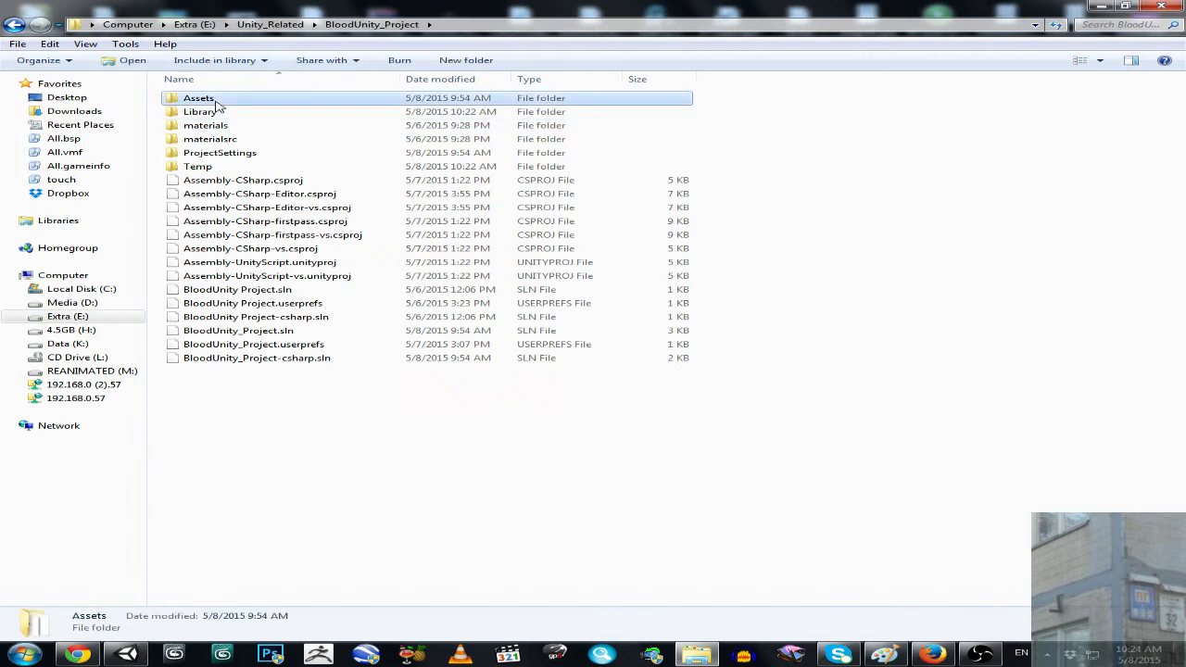
double_click(215, 101)
double_click(210, 138)
click(212, 129)
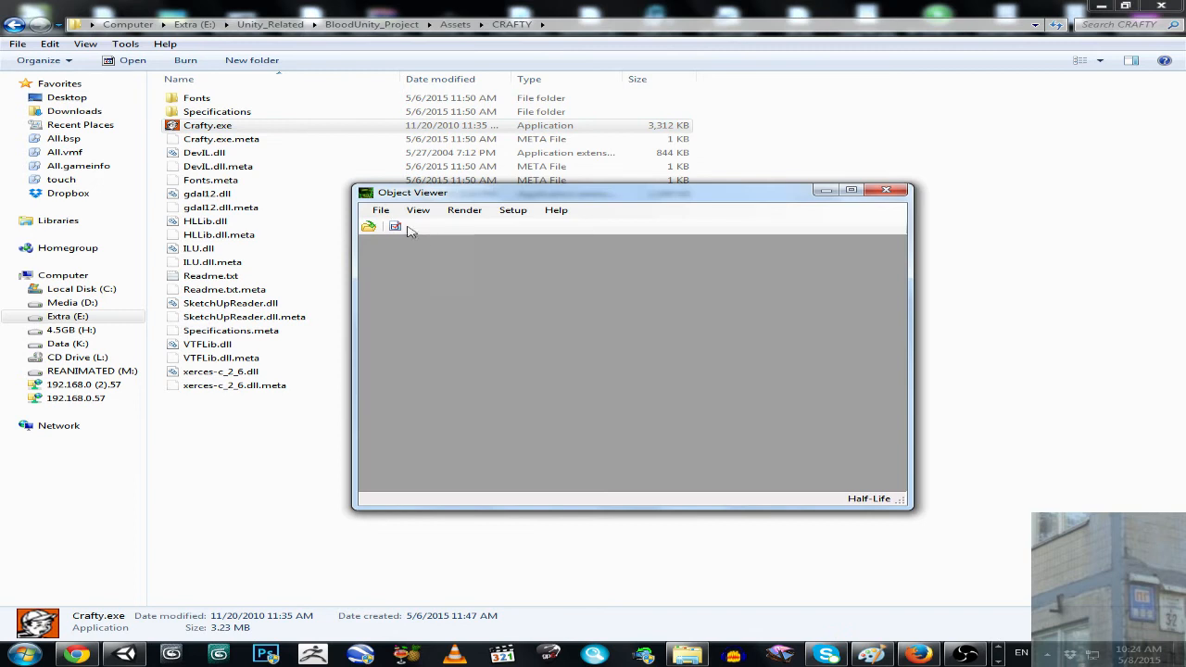
- Load the recent map e2m5.map in Object Viewer, maximize its window and fly into the level
click(380, 211)
mouse_move(409, 243)
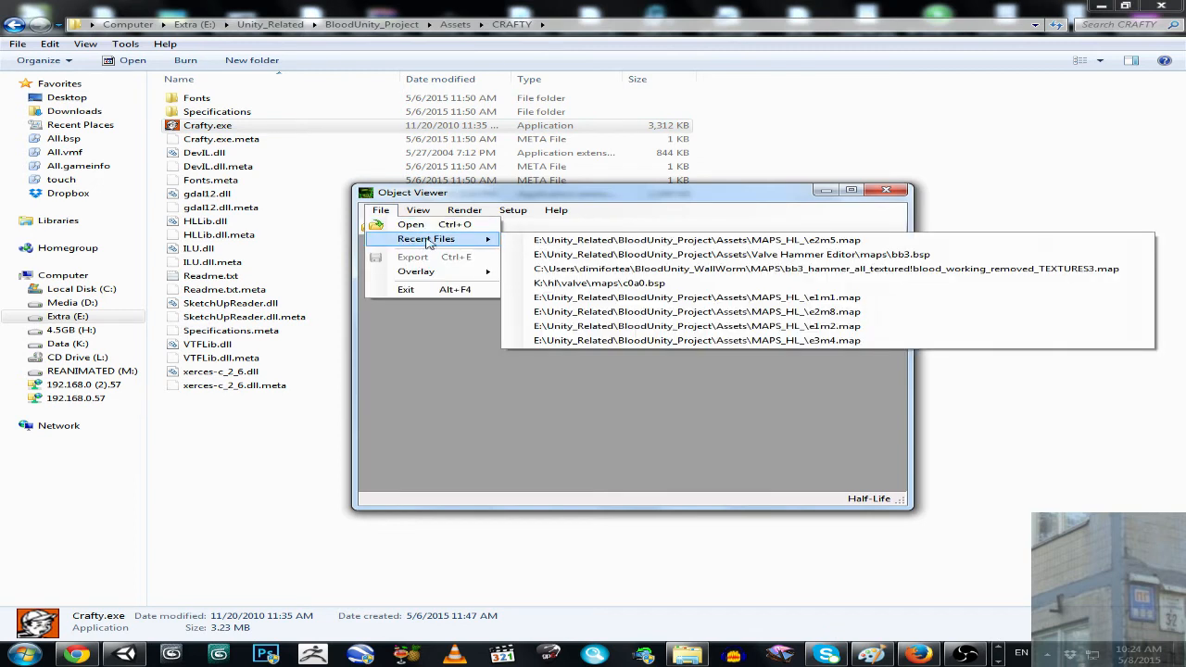
click(610, 241)
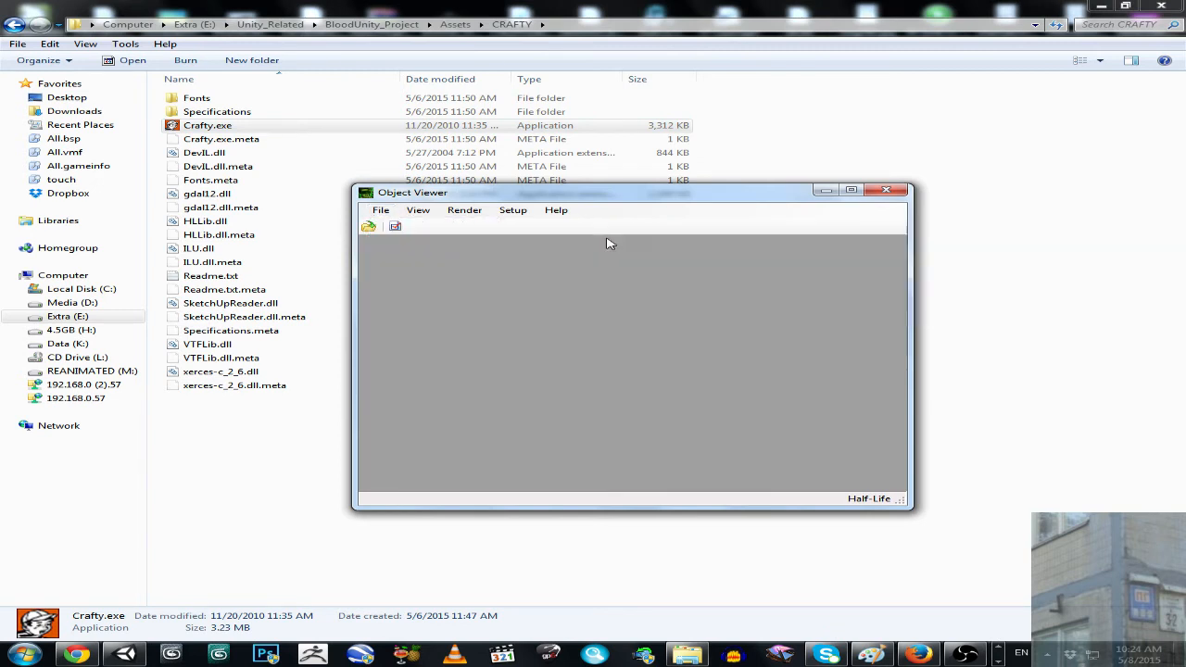
click(852, 190)
drag(481, 284, 385, 227)
key(w)
- Load the recent map e2m8.map from MAPS_HL_ and fly from outside the level into its interior
click(22, 21)
mouse_move(45, 53)
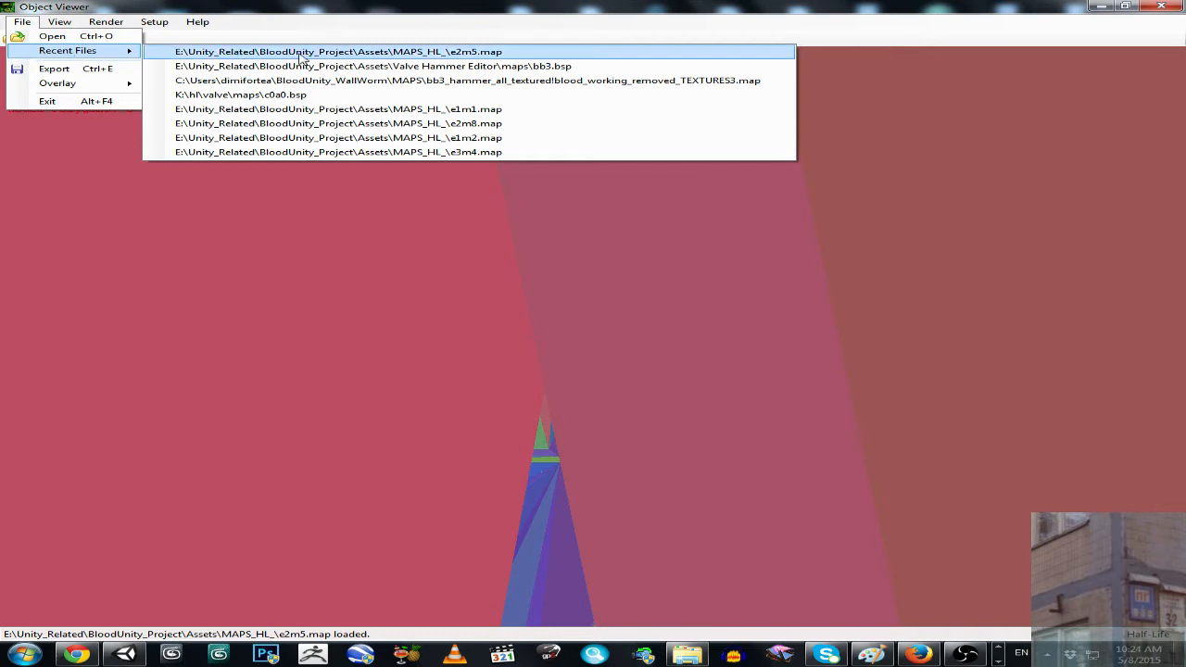
click(390, 122)
drag(515, 186, 105, 181)
key(w)
key(w)
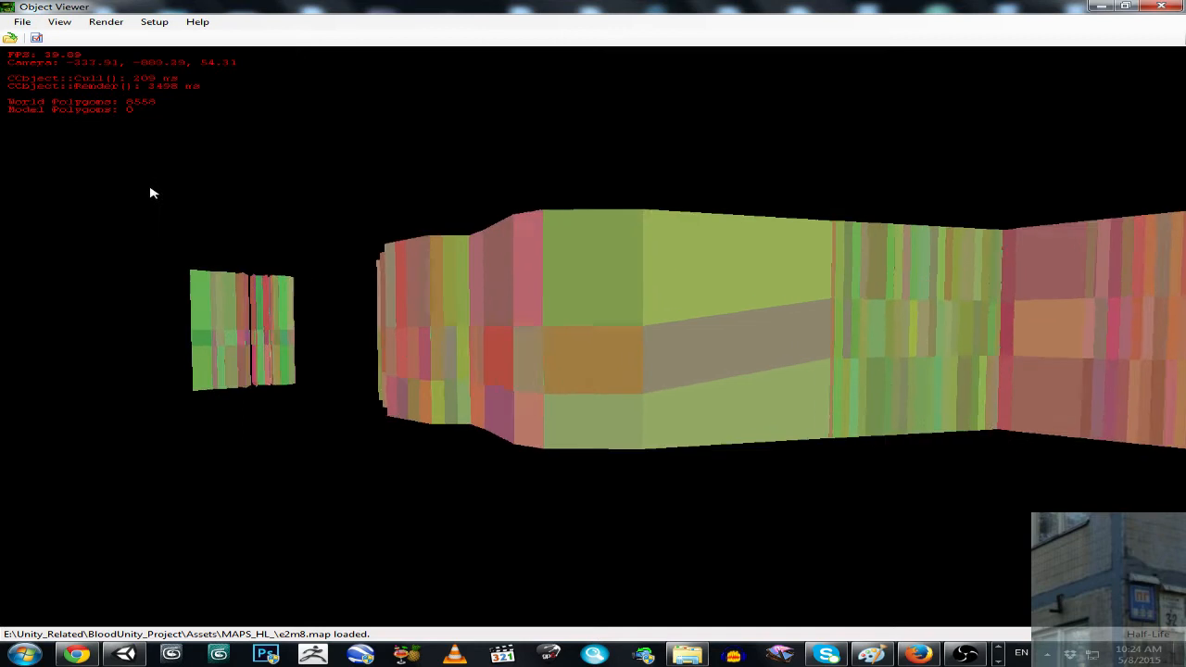
key(w)
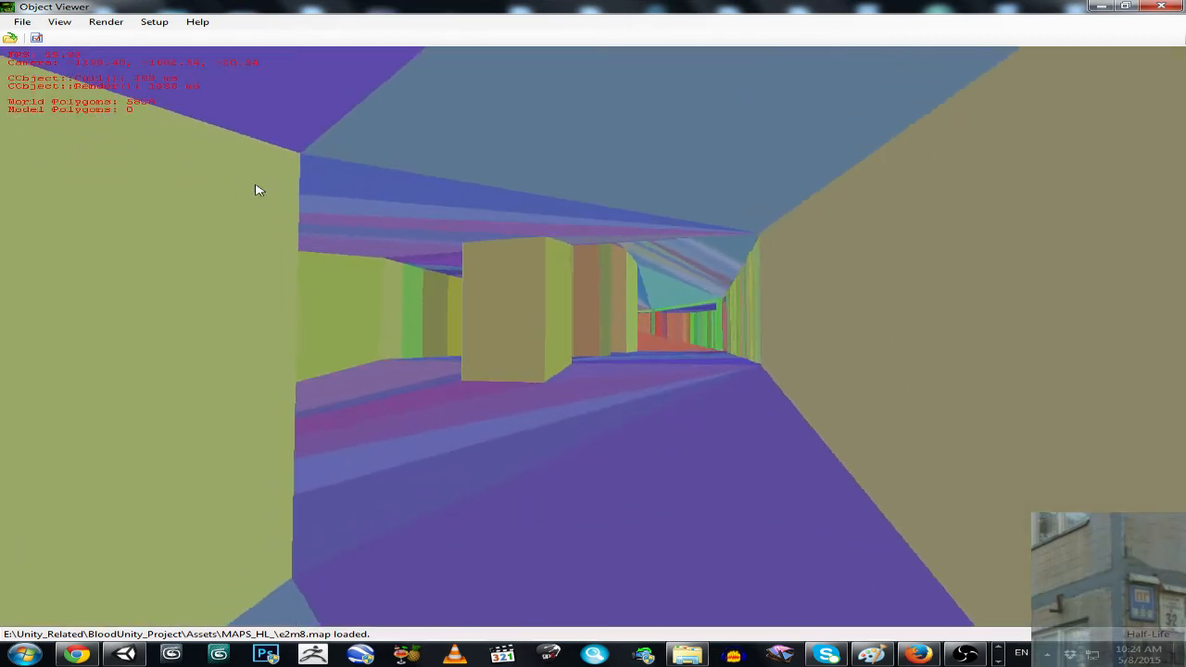
- Examine the caverns, pillars and passages of the e2m8 map by flying through them
drag(676, 270, 501, 275)
key(w)
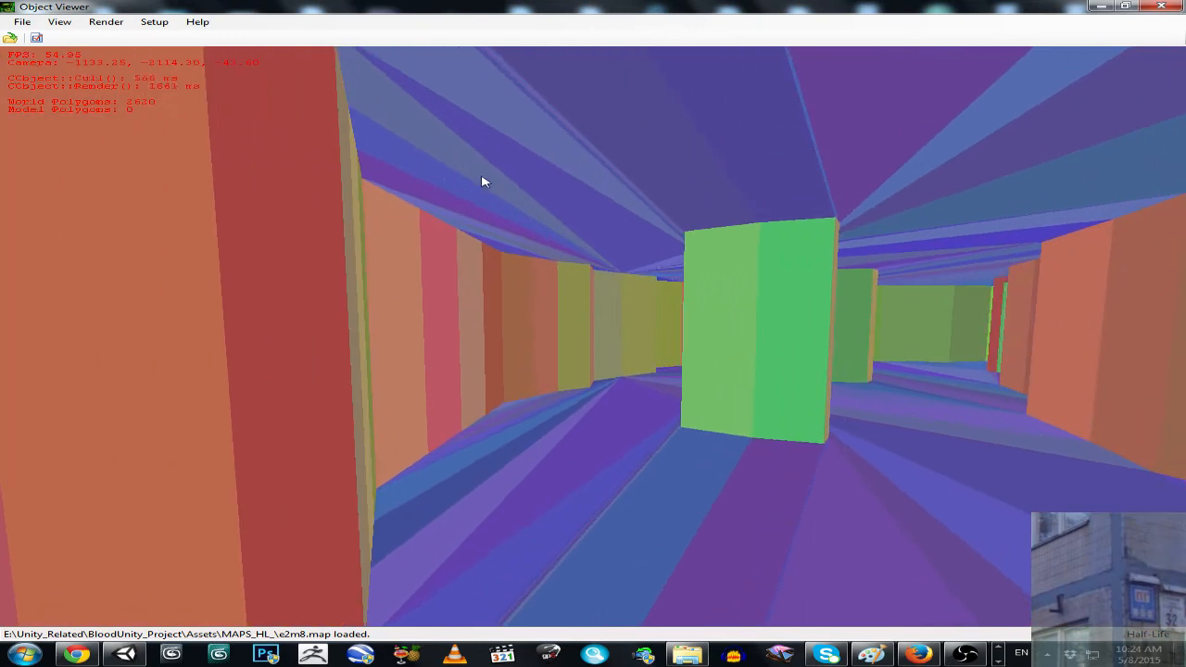
key(w)
drag(603, 299, 660, 301)
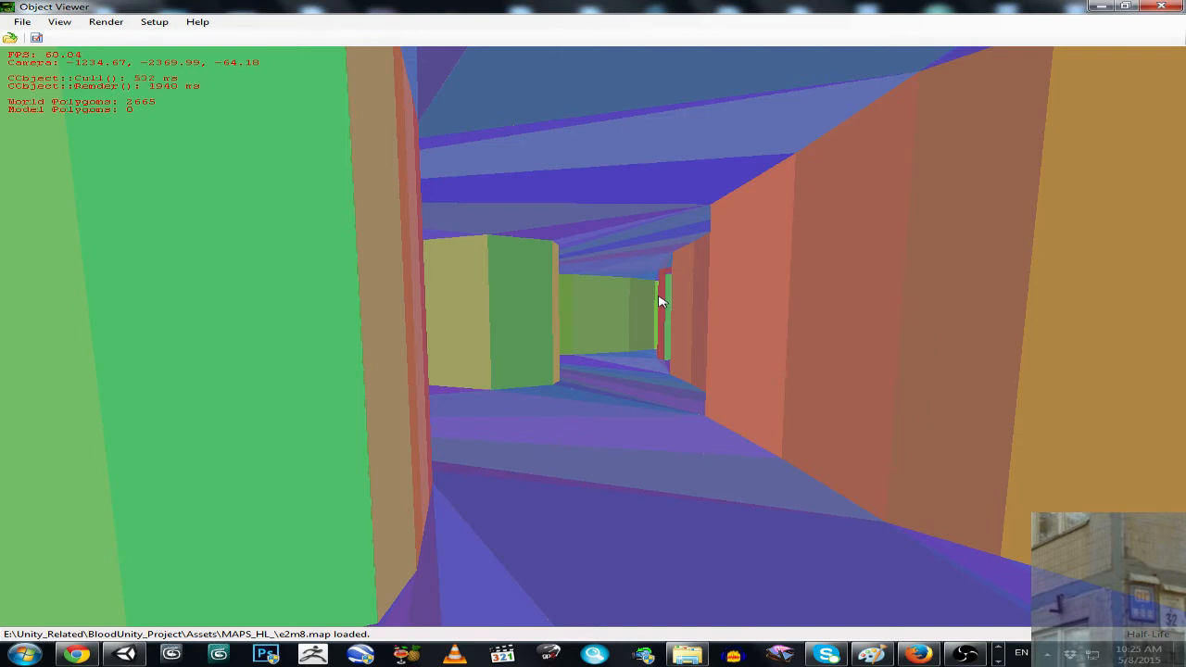
key(w)
drag(630, 335, 556, 332)
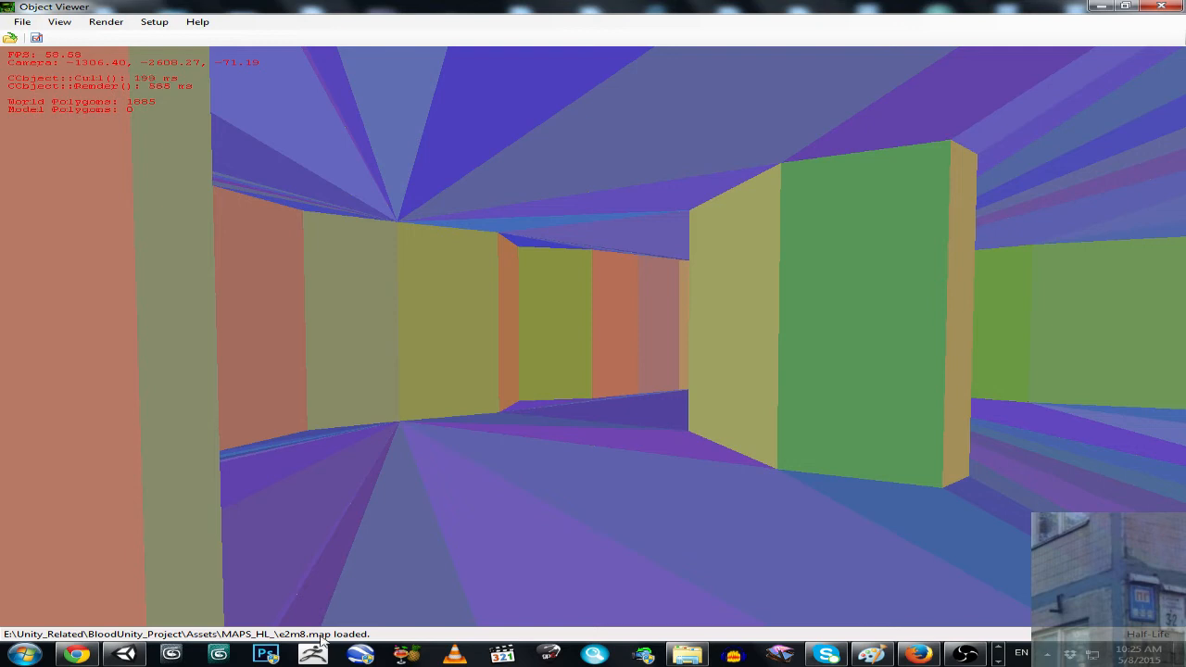
drag(402, 542, 354, 287)
key(w)
drag(527, 320, 829, 282)
drag(607, 303, 433, 317)
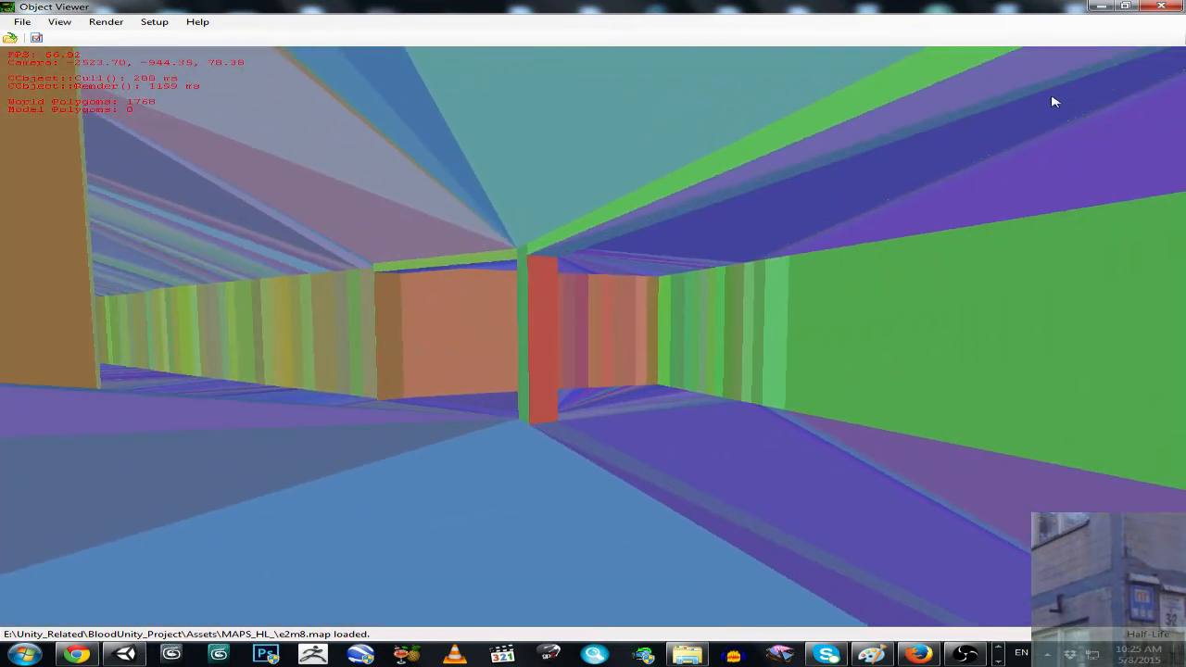
- Minimize Object Viewer, switch to Unity and fly through the e2m8_b scene down to the pool
click(1101, 6)
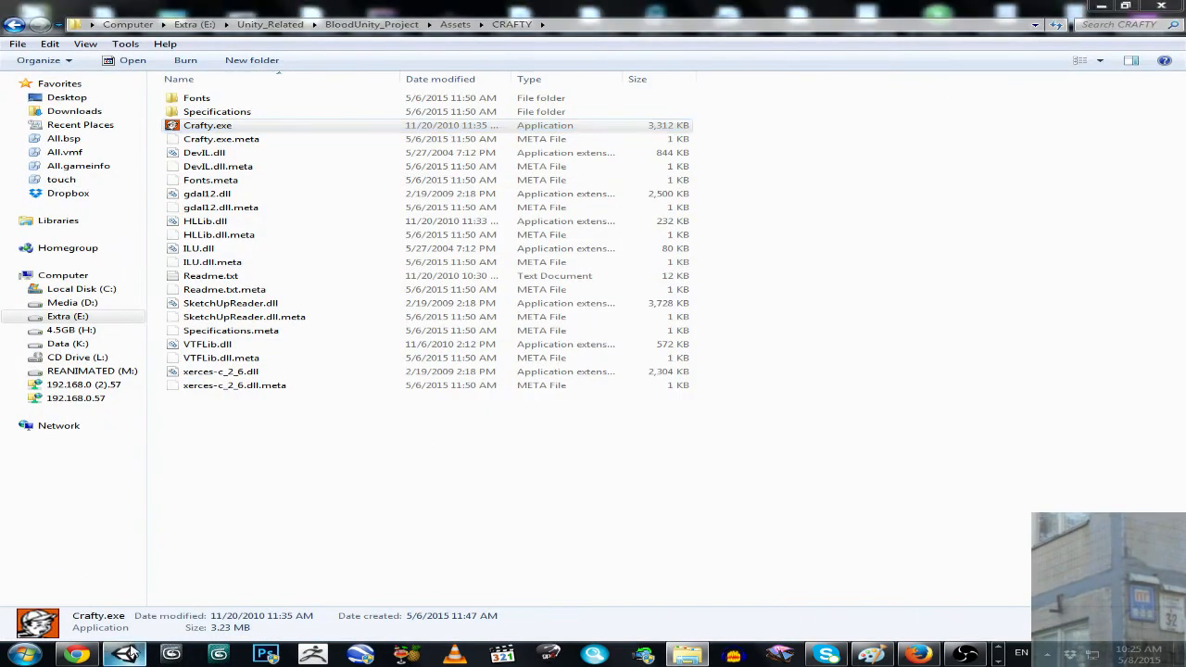
click(201, 578)
right_drag(681, 165, 697, 92)
key(w)
right_drag(699, 254, 709, 196)
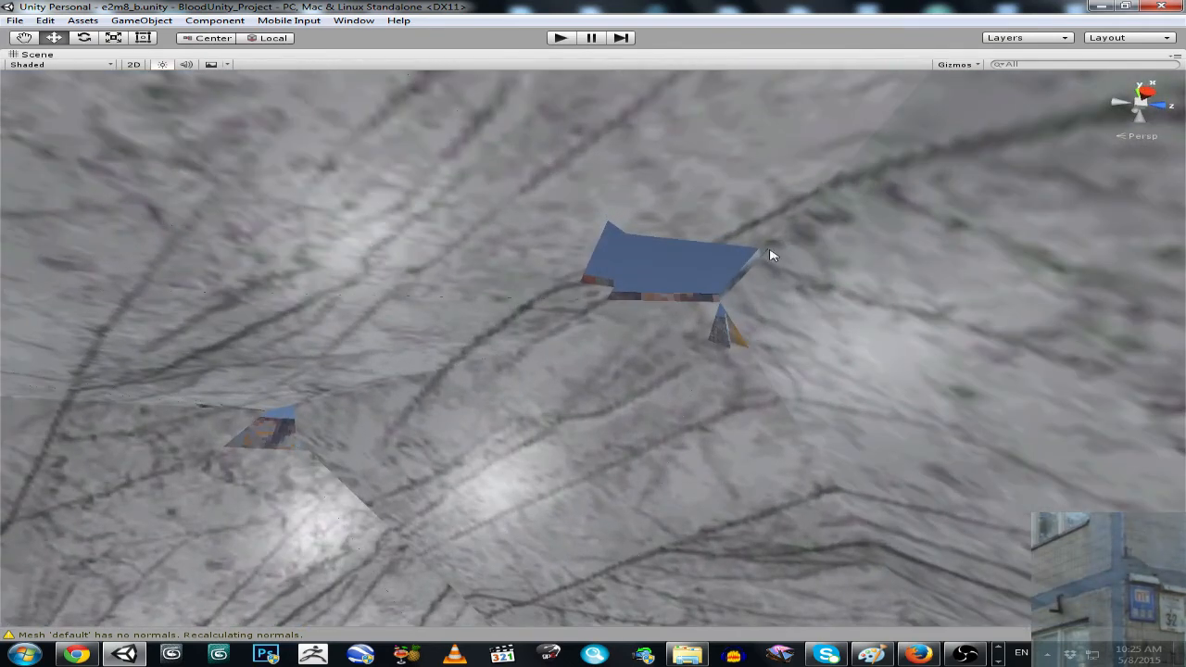
right_drag(774, 284, 565, 281)
key(w)
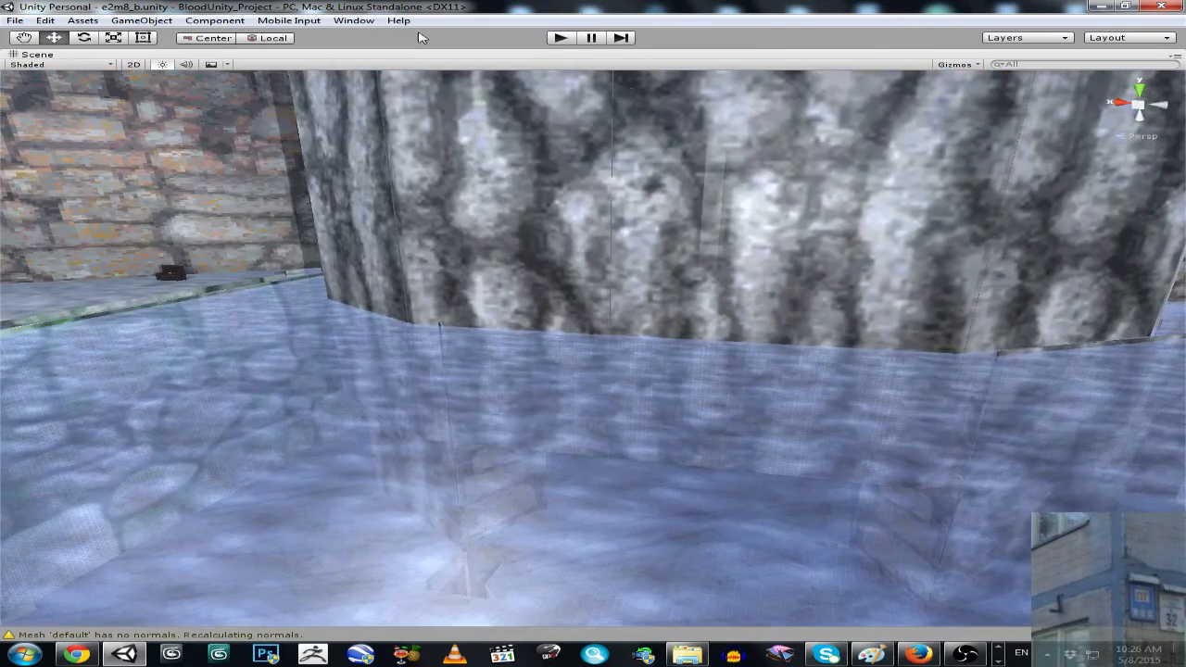
- Save the Unity project
click(15, 20)
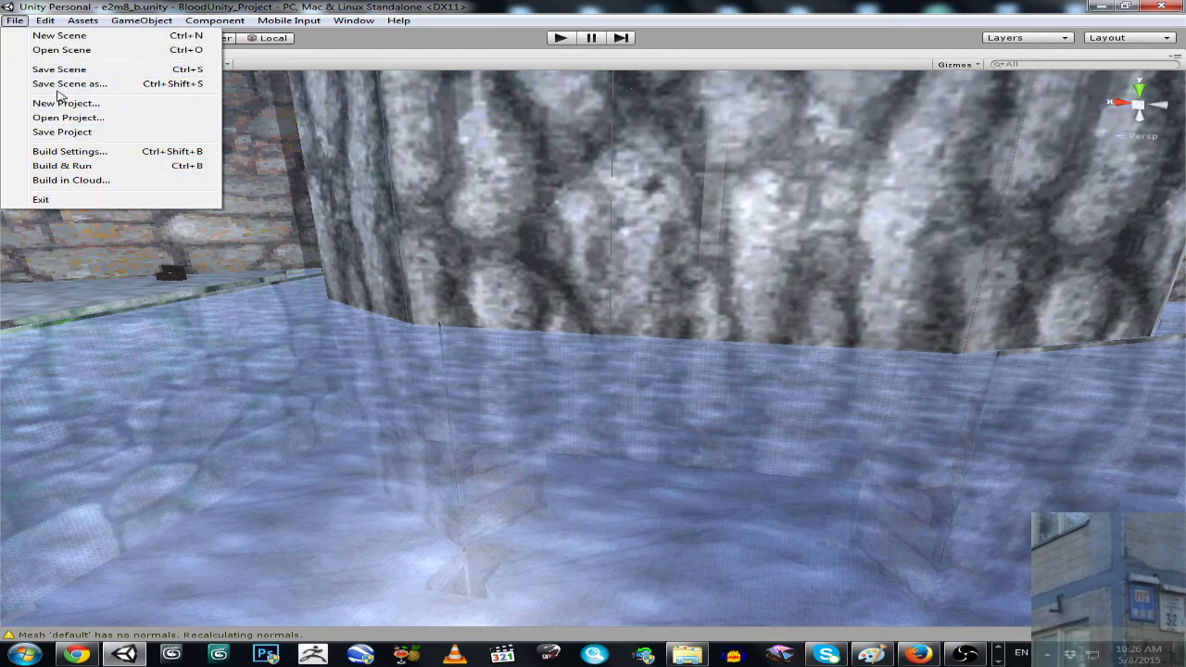
click(62, 133)
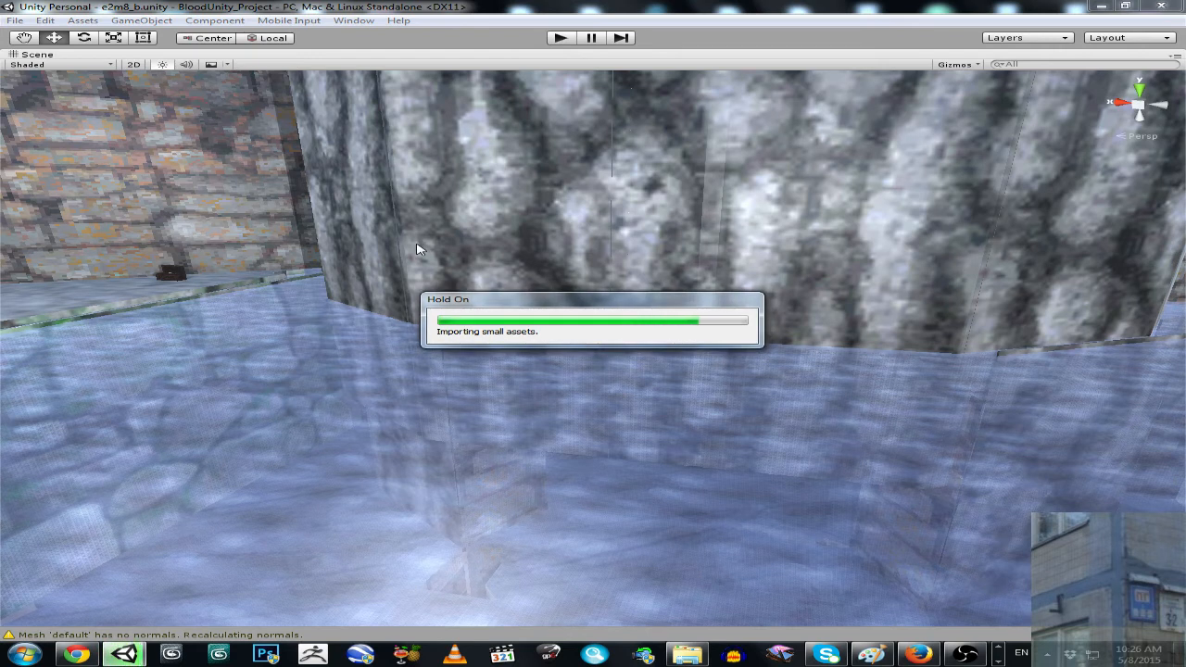
click(965, 655)
click(965, 656)
- Turn the Scene view to the pickups beside the pool and start playing the scene
right_drag(699, 349, 468, 90)
key(a)
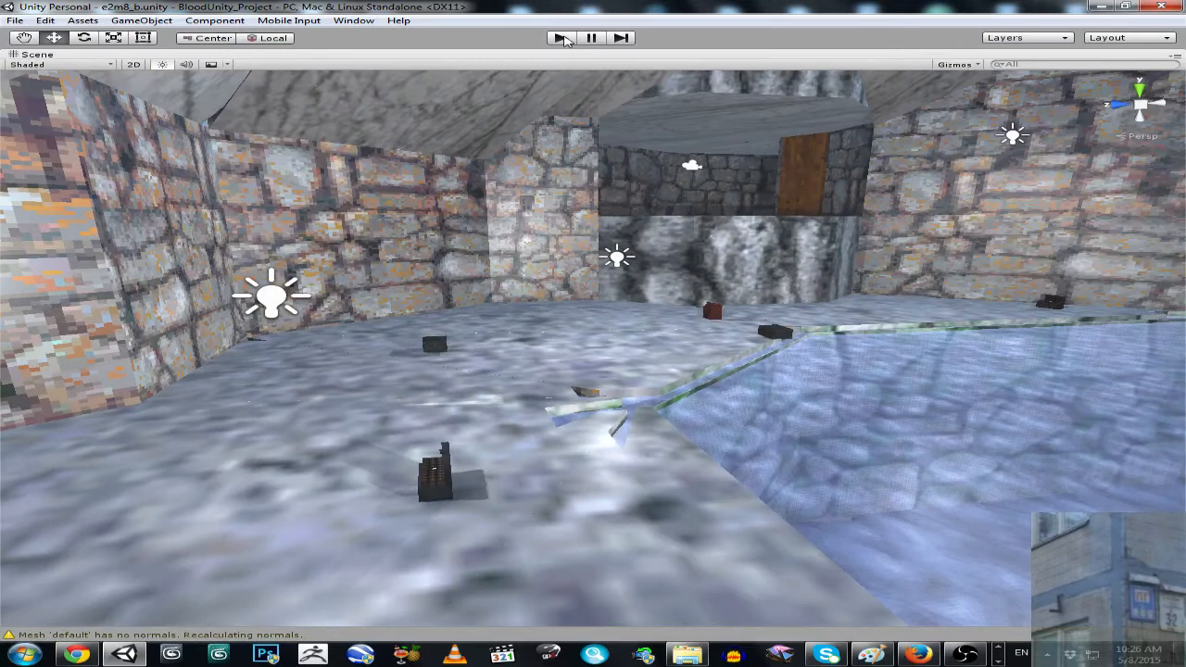
click(561, 38)
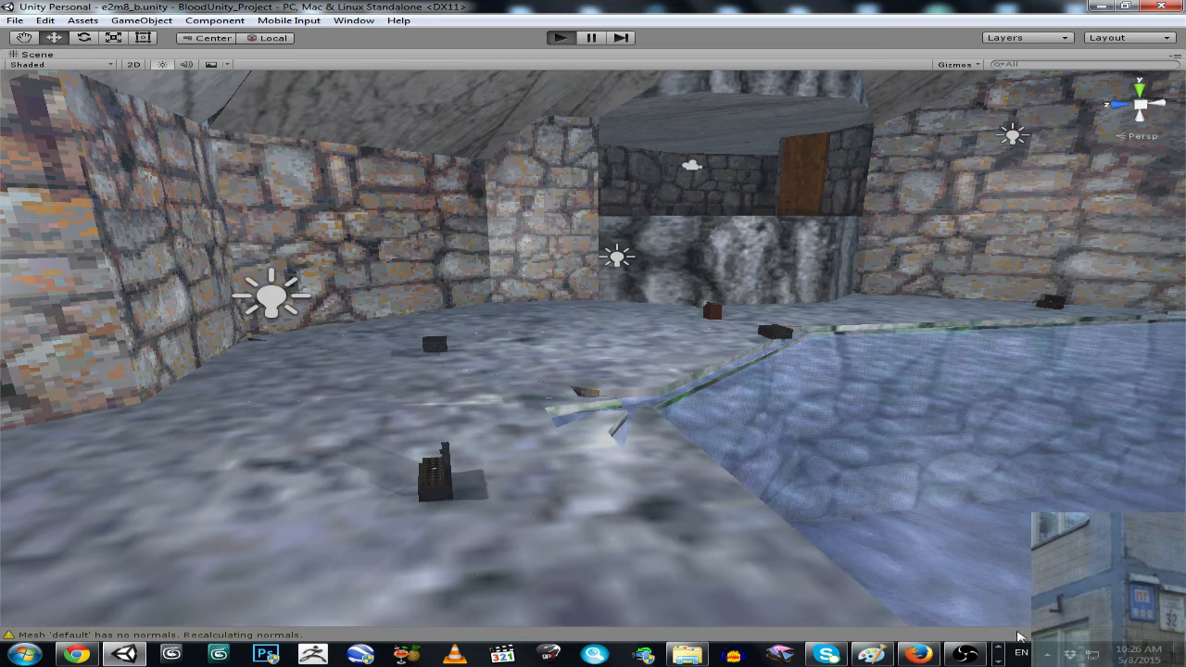
- Switch back to Object Viewer and look down the long cavern of the e2m8 map
click(1000, 661)
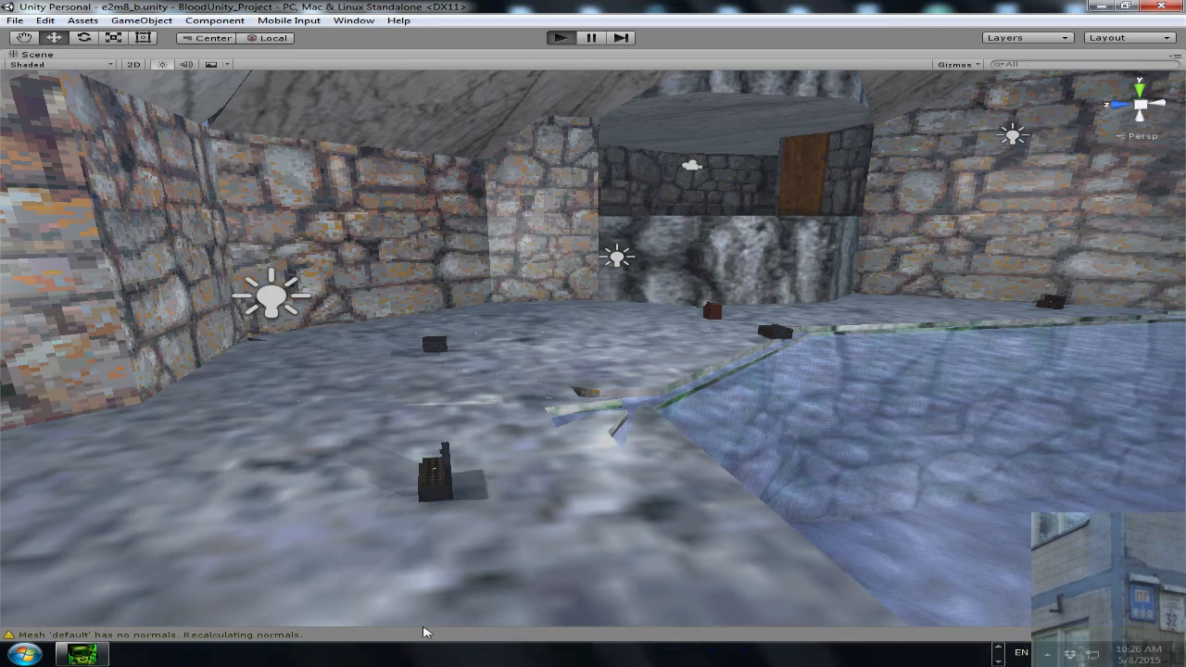
click(92, 654)
drag(675, 216, 284, 222)
key(w)
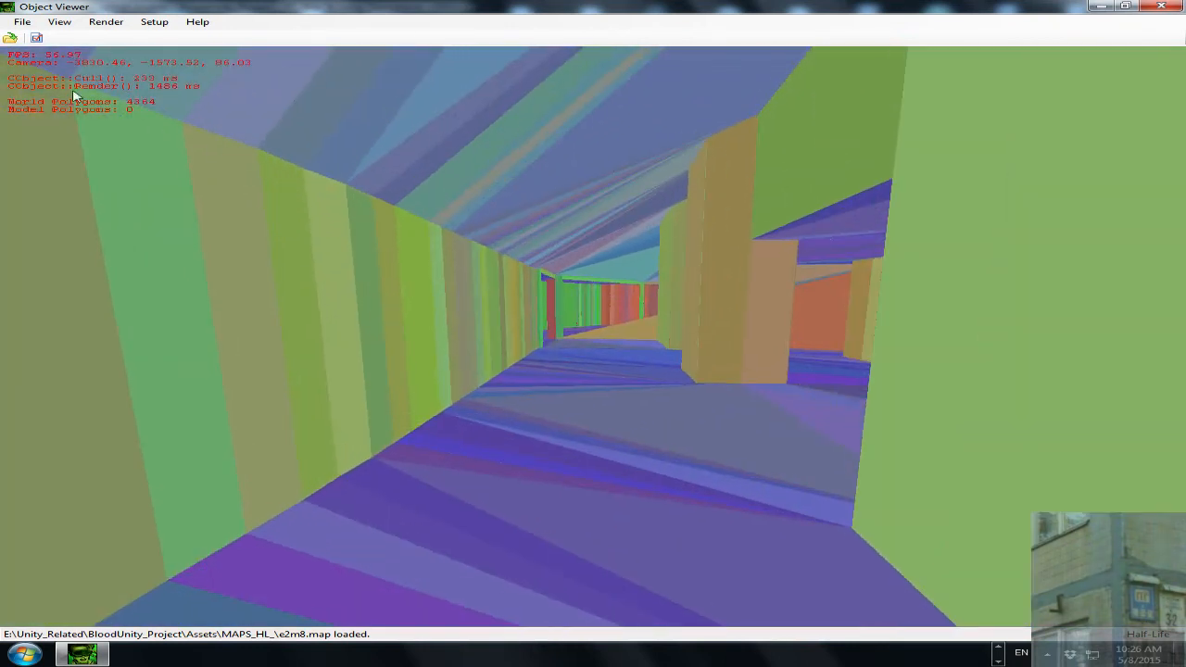
- Load the recent map bb3.bsp from the Valve Hammer Editor maps folder and look around it
click(22, 21)
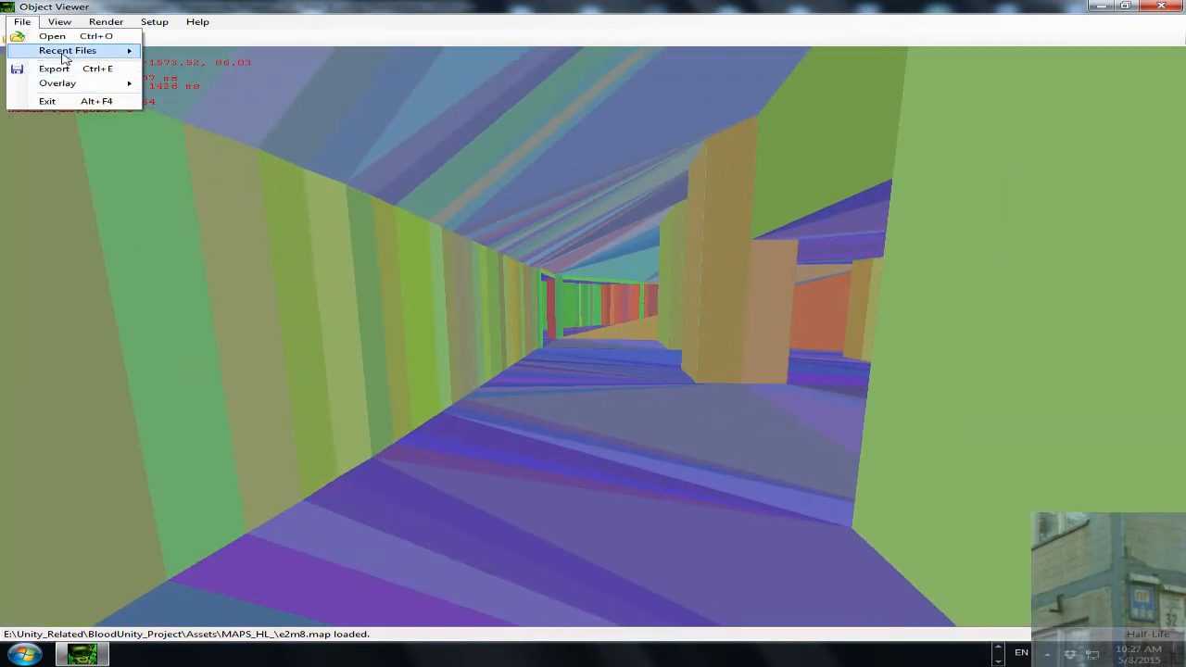
mouse_move(64, 58)
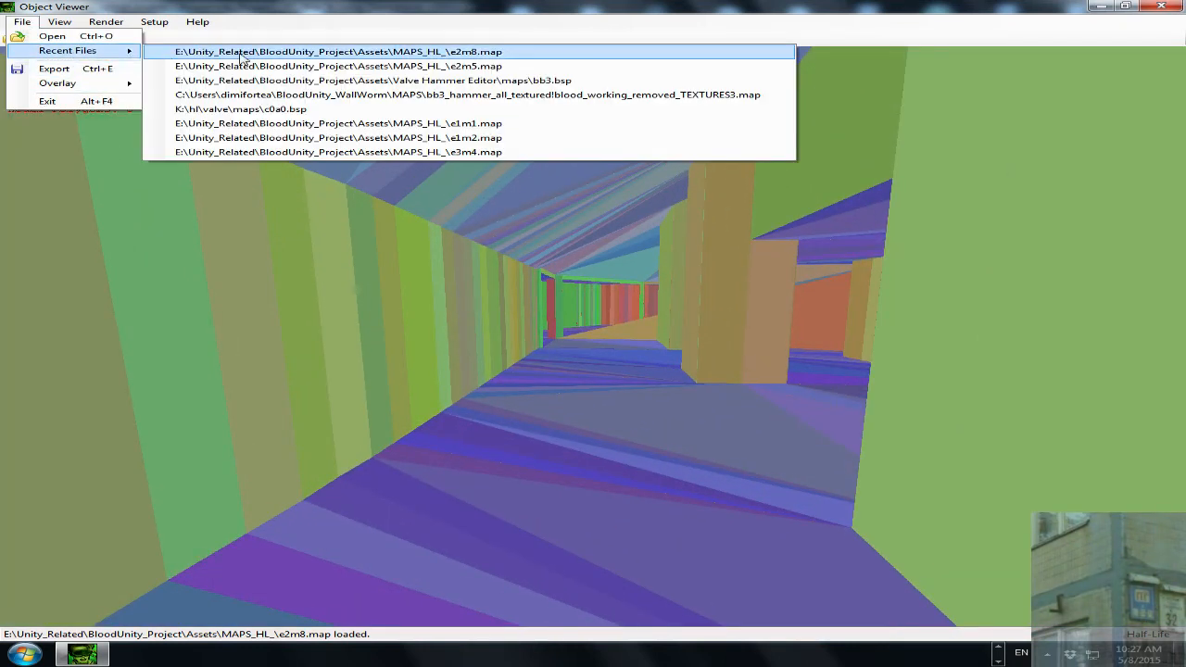
click(306, 81)
drag(546, 256, 442, 246)
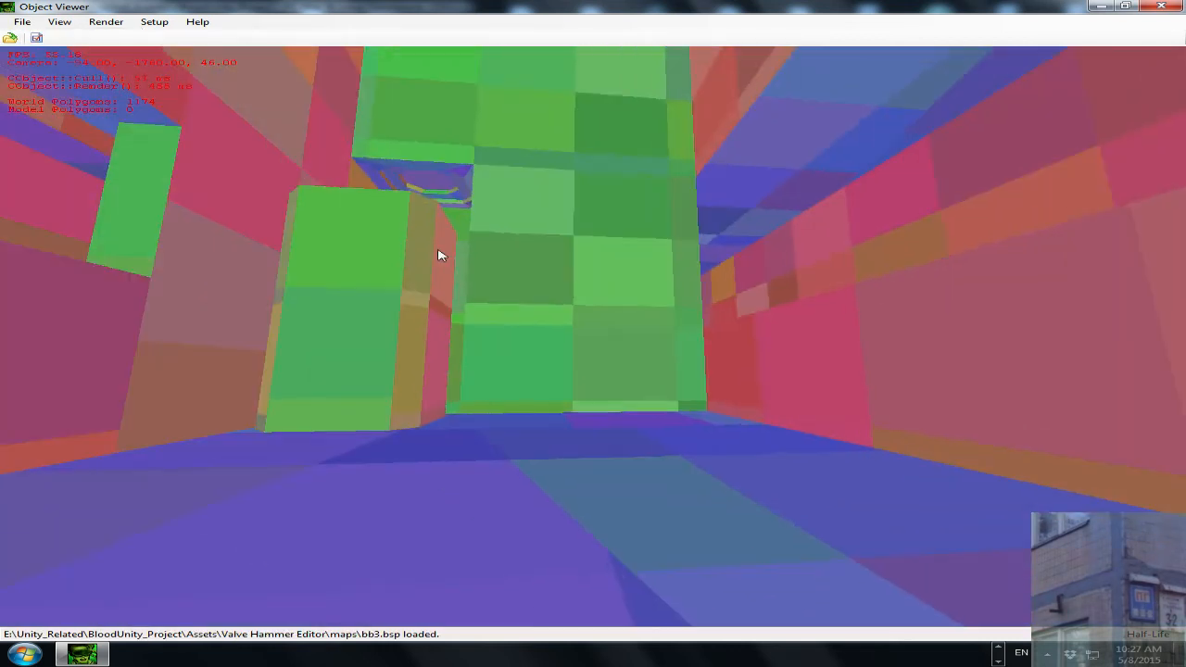
- Load the recent Half-Life map c0a0.bsp from K:\hl\valve\maps
click(165, 26)
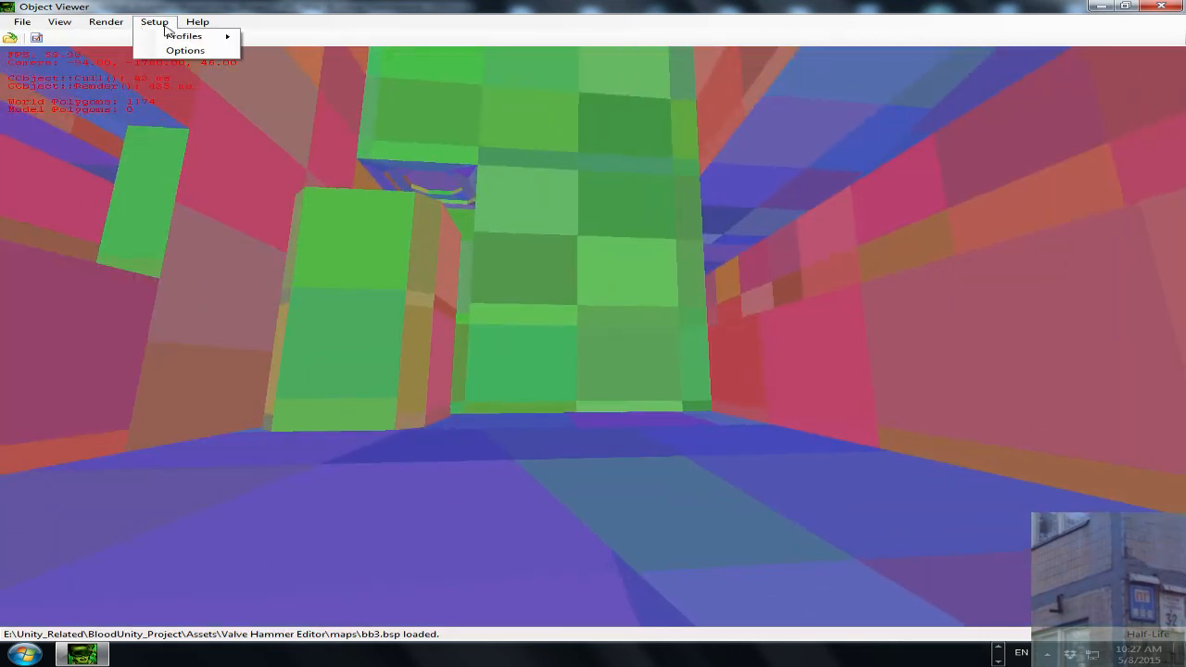
mouse_move(22, 22)
mouse_move(65, 51)
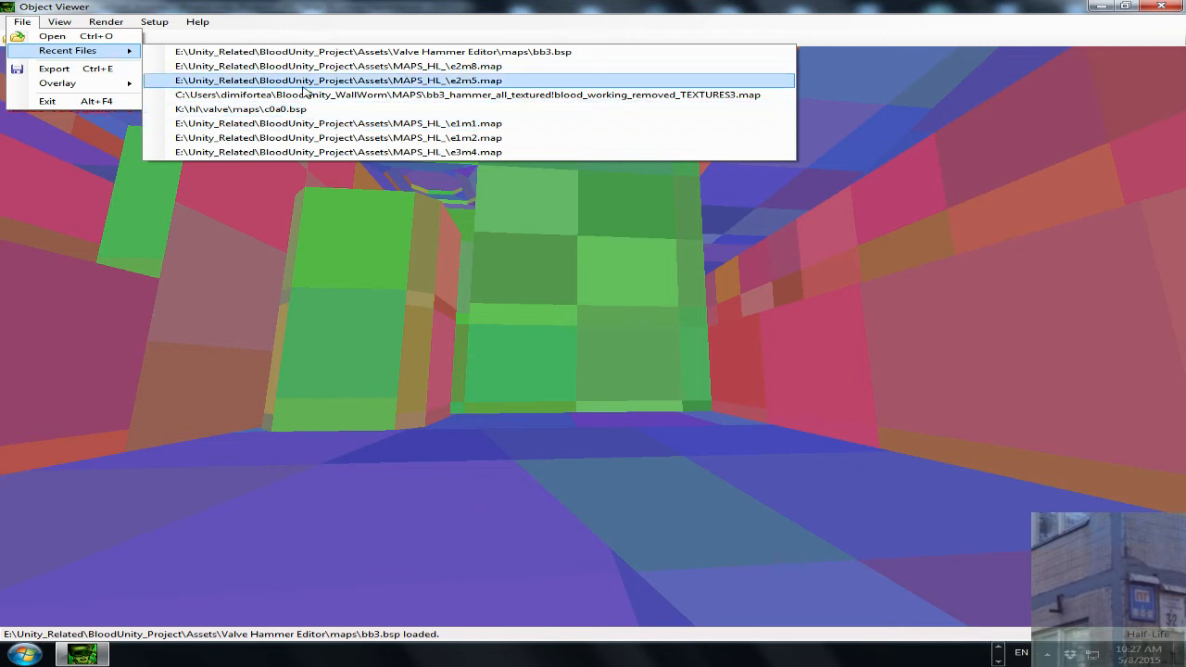
click(279, 111)
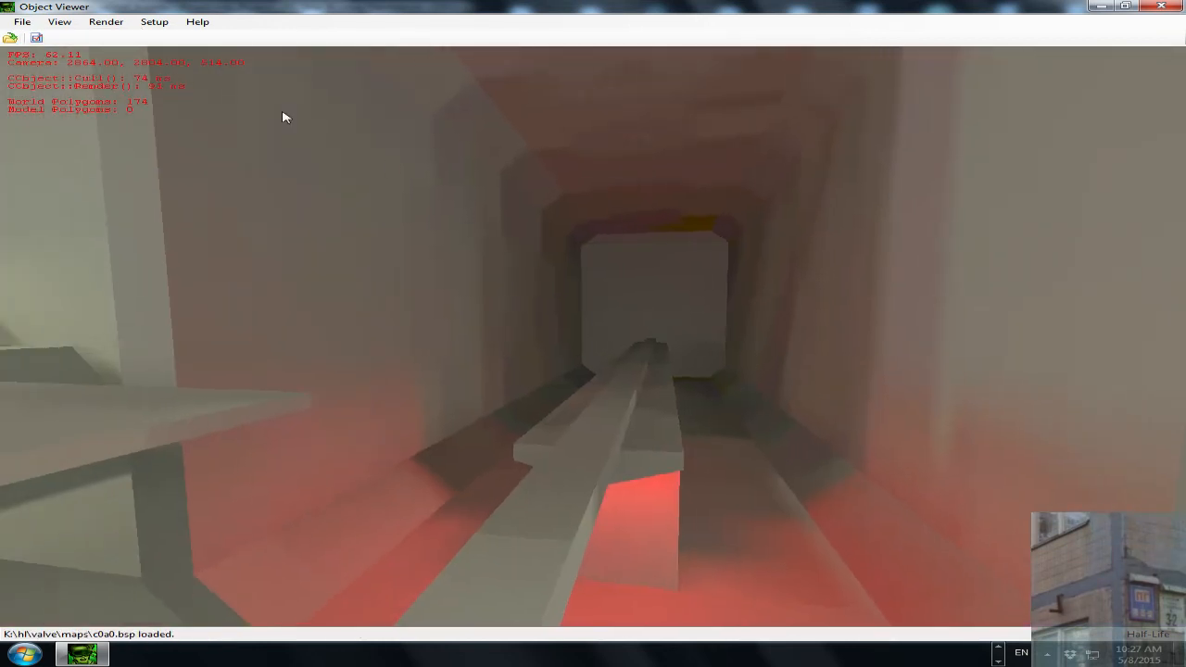
- Switch the world rendering of the c0a0 map to textured and fly to the platform by the tunnel
click(111, 22)
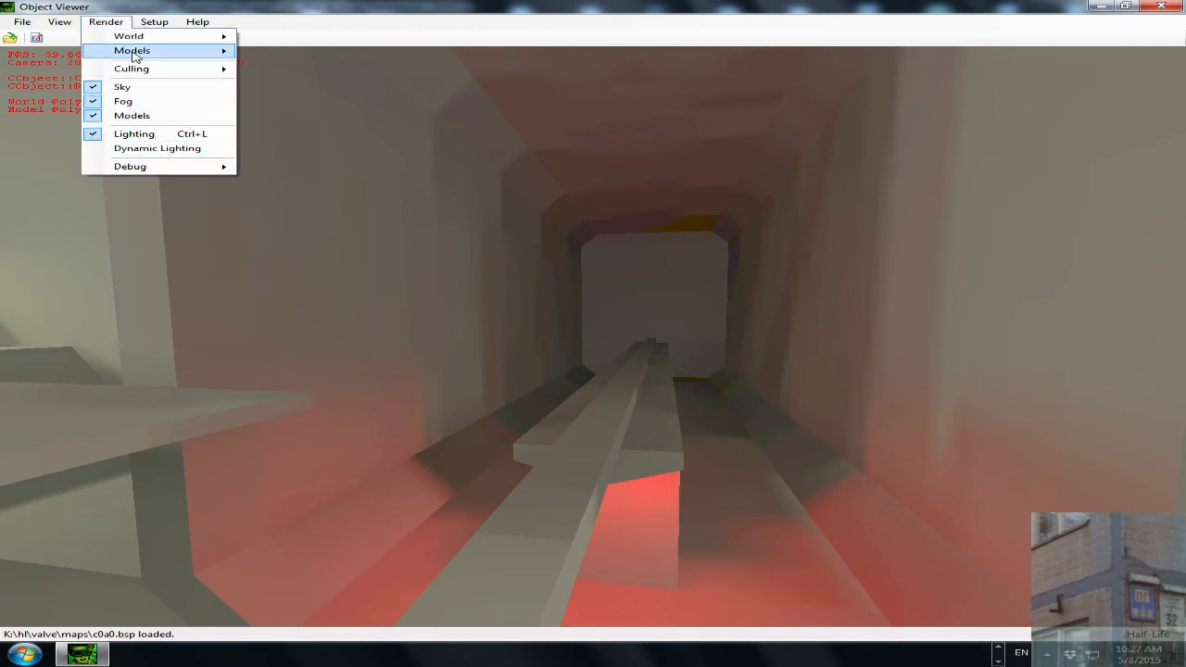
mouse_move(132, 38)
click(281, 51)
mouse_move(688, 254)
mouse_down()
mouse_move(258, 237)
mouse_move(710, 246)
mouse_move(624, 257)
mouse_move(413, 246)
mouse_move(707, 249)
mouse_move(701, 263)
mouse_up()
key(w)
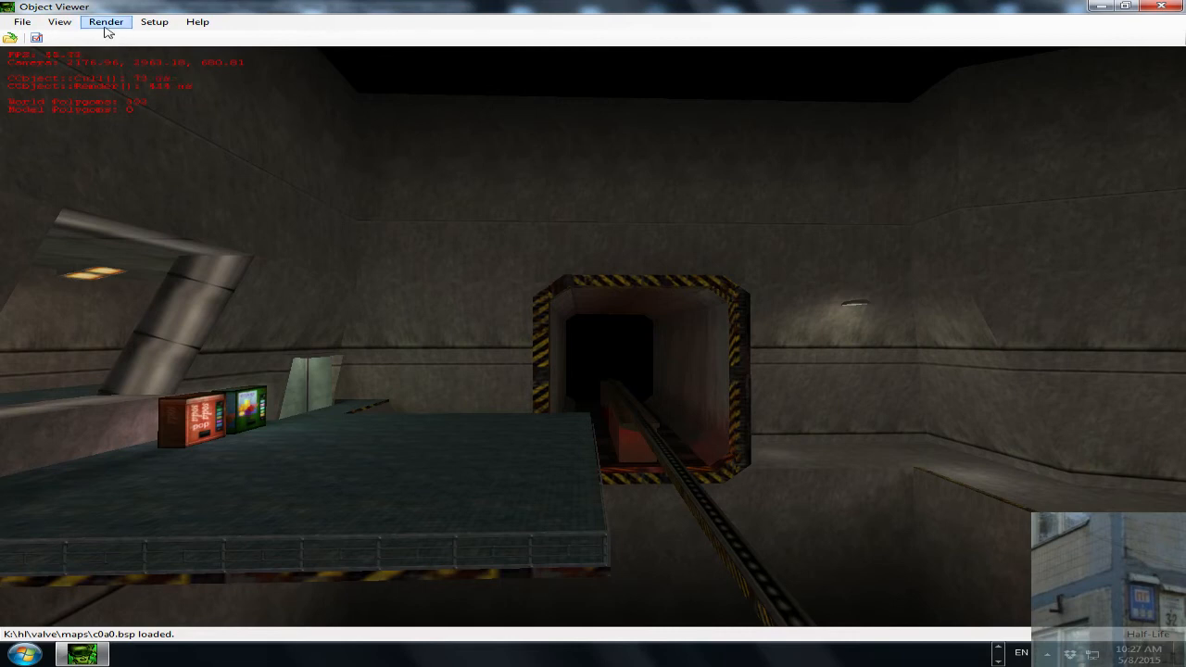
- Open the Object Viewer options with the file system and texture settings
click(60, 21)
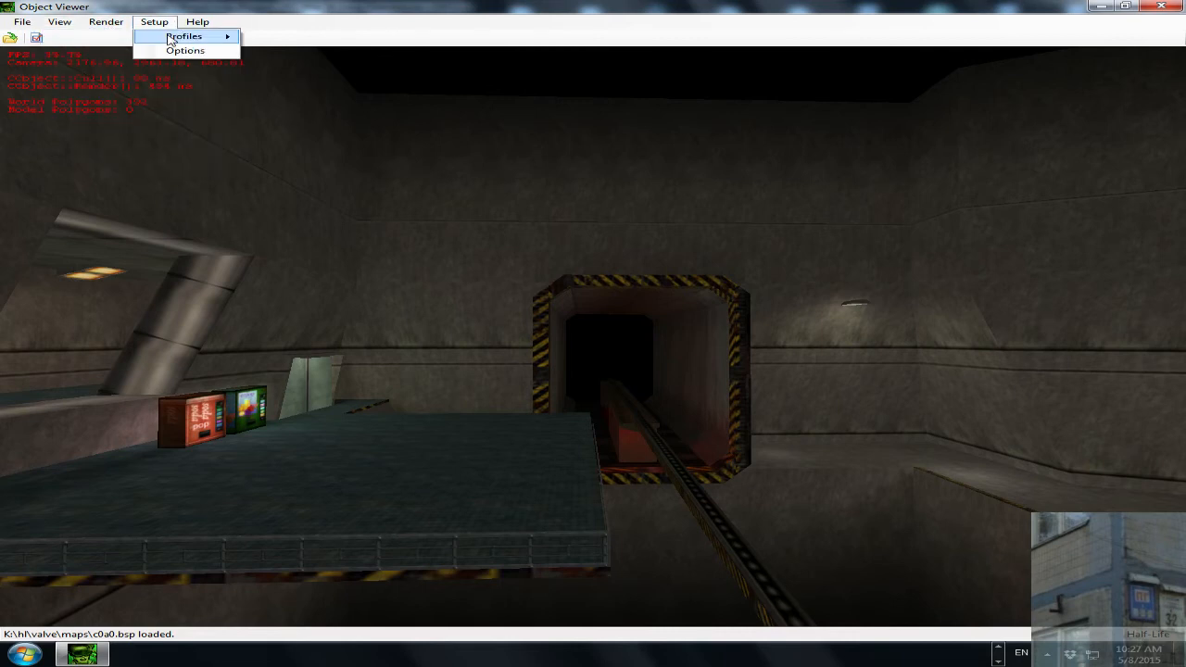
mouse_move(174, 38)
click(183, 51)
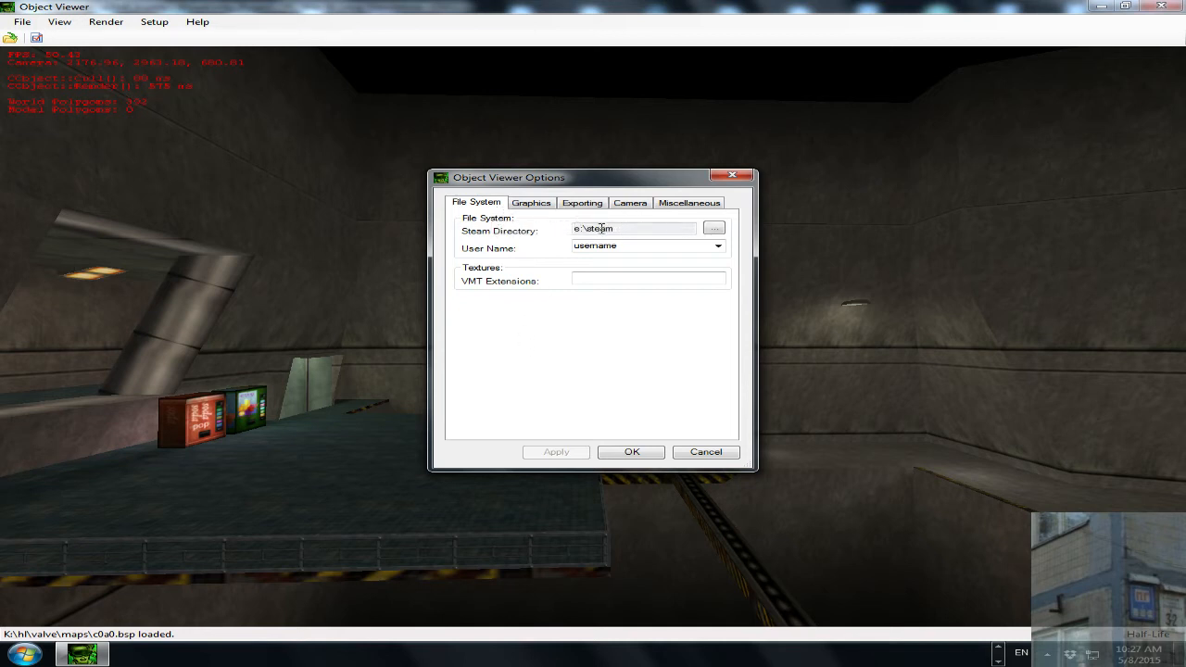
- Inspect the Steam Directory setting and open its folder chooser, leaving the path as it is
drag(614, 229, 571, 229)
click(714, 228)
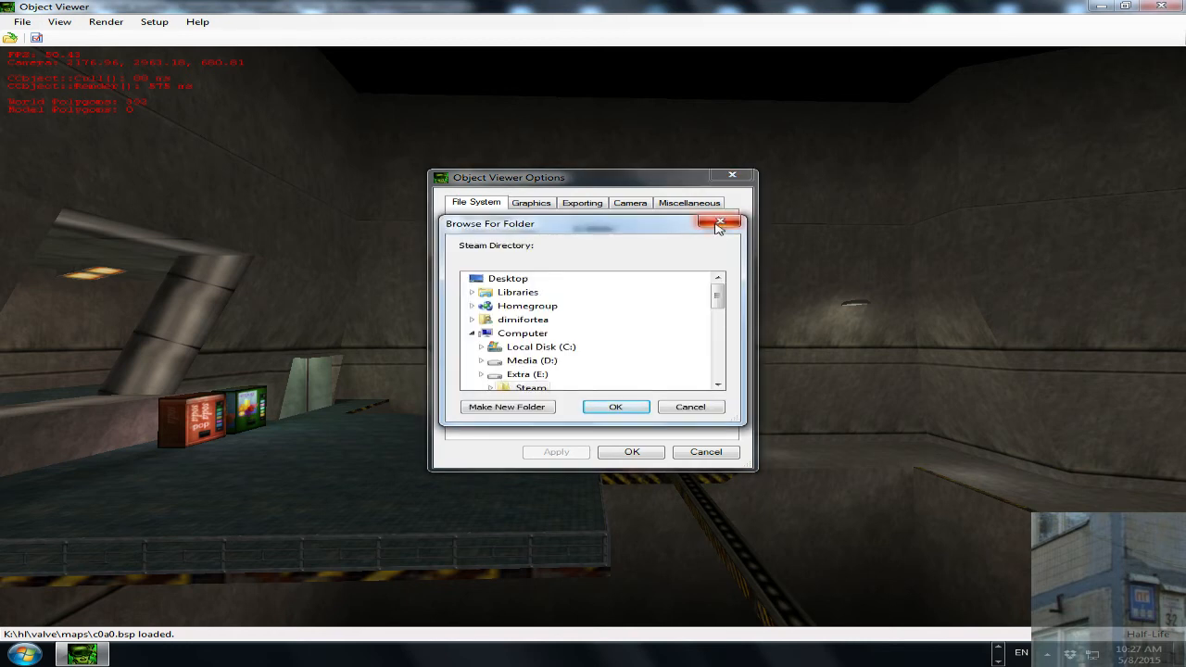
click(719, 223)
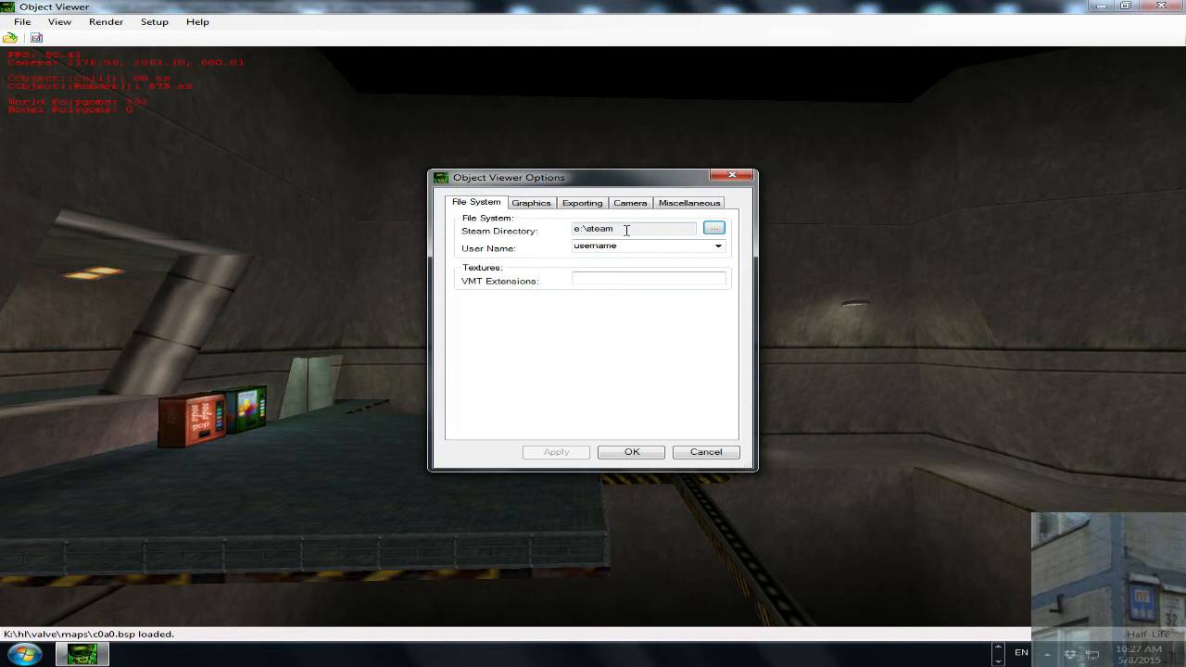
drag(625, 229, 573, 229)
- Switch to Windows Explorer and open the Steam folder on the Extra (E:) drive
click(25, 655)
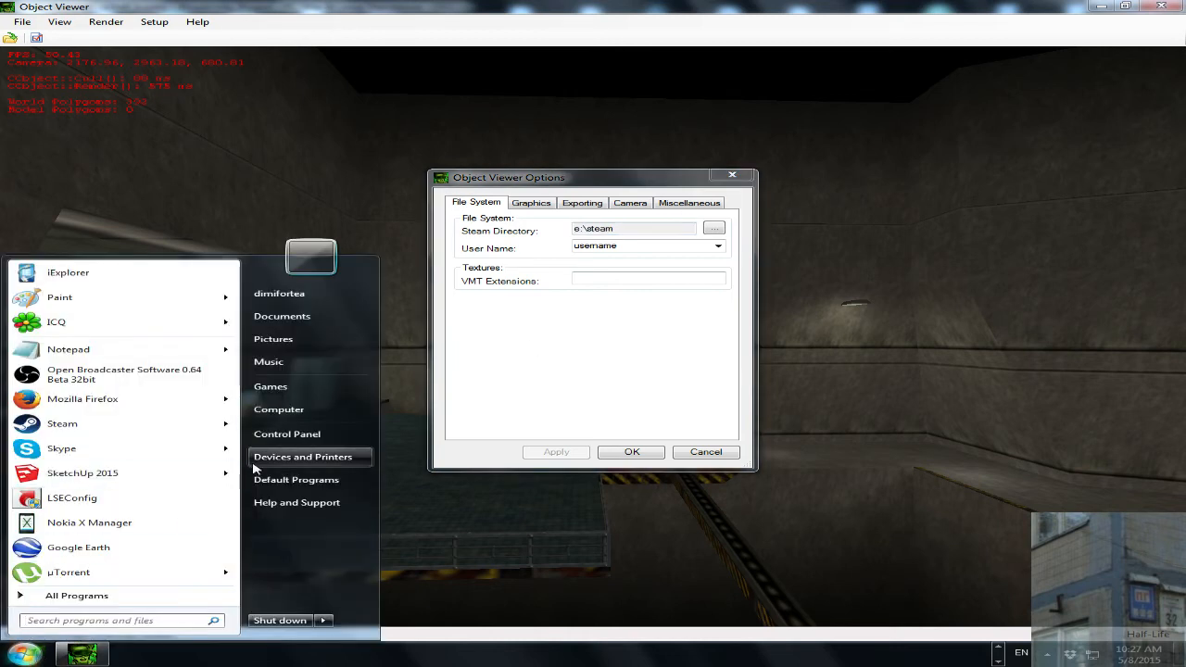
click(278, 409)
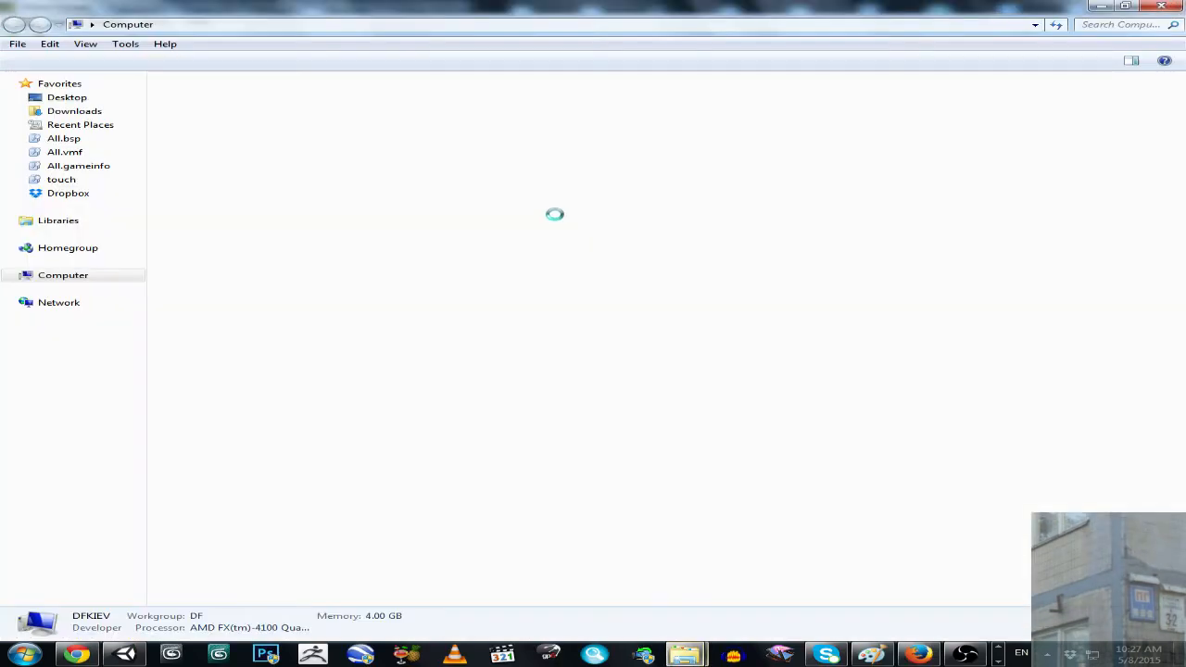
click(691, 111)
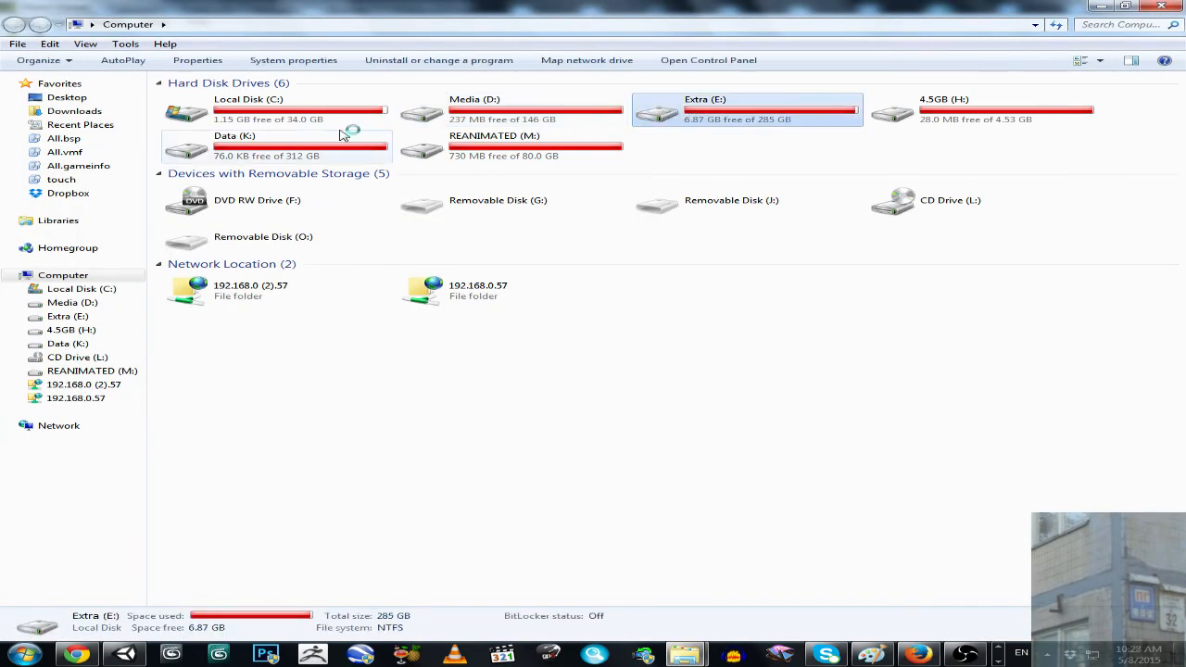
key(s)
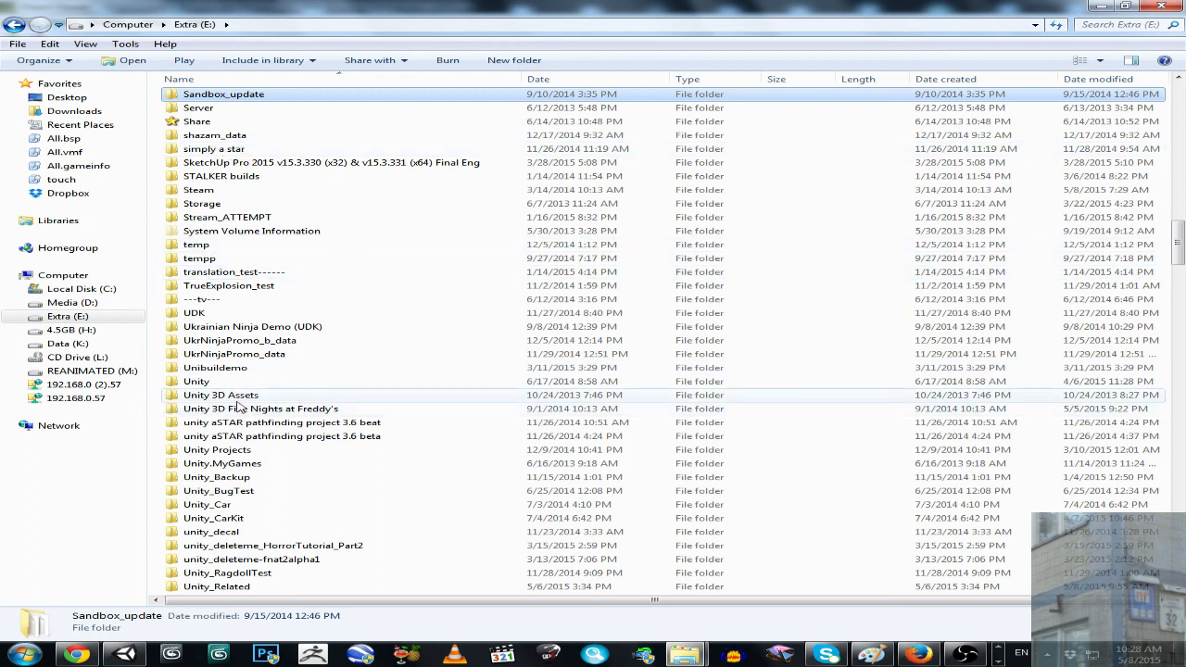
key(s)
key(s)
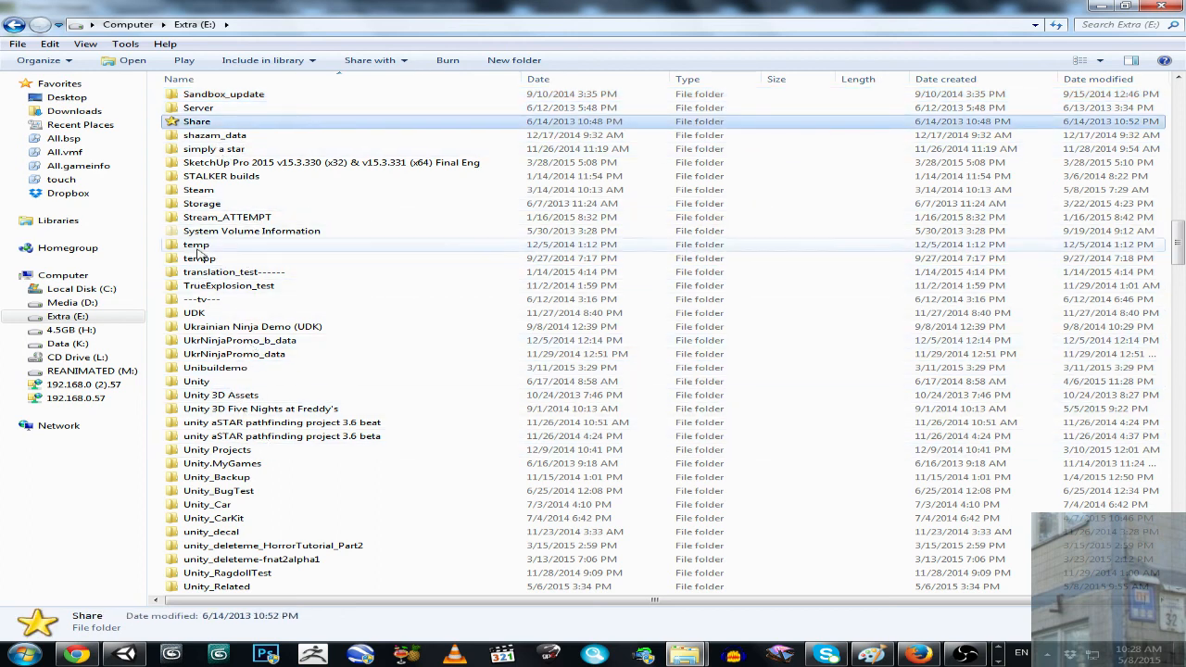
double_click(210, 190)
- Show the full path of the Steam folder and arrange its window to compare it with the Steam Directory option
drag(468, 25, 596, 308)
click(419, 318)
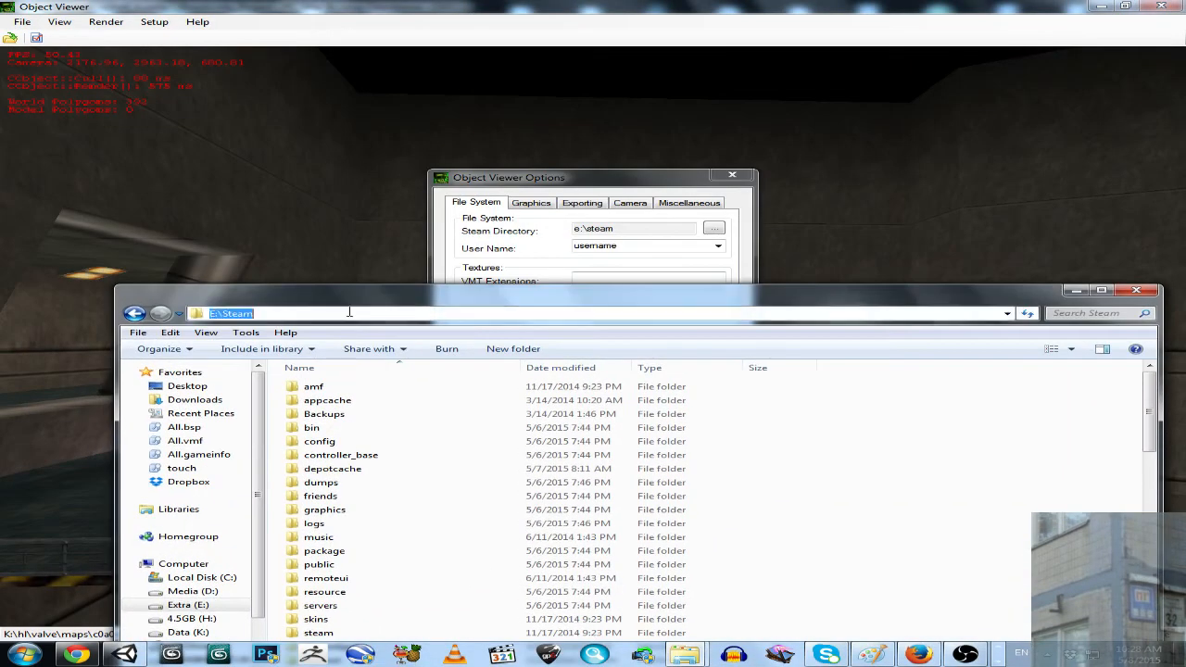
drag(340, 304, 387, 352)
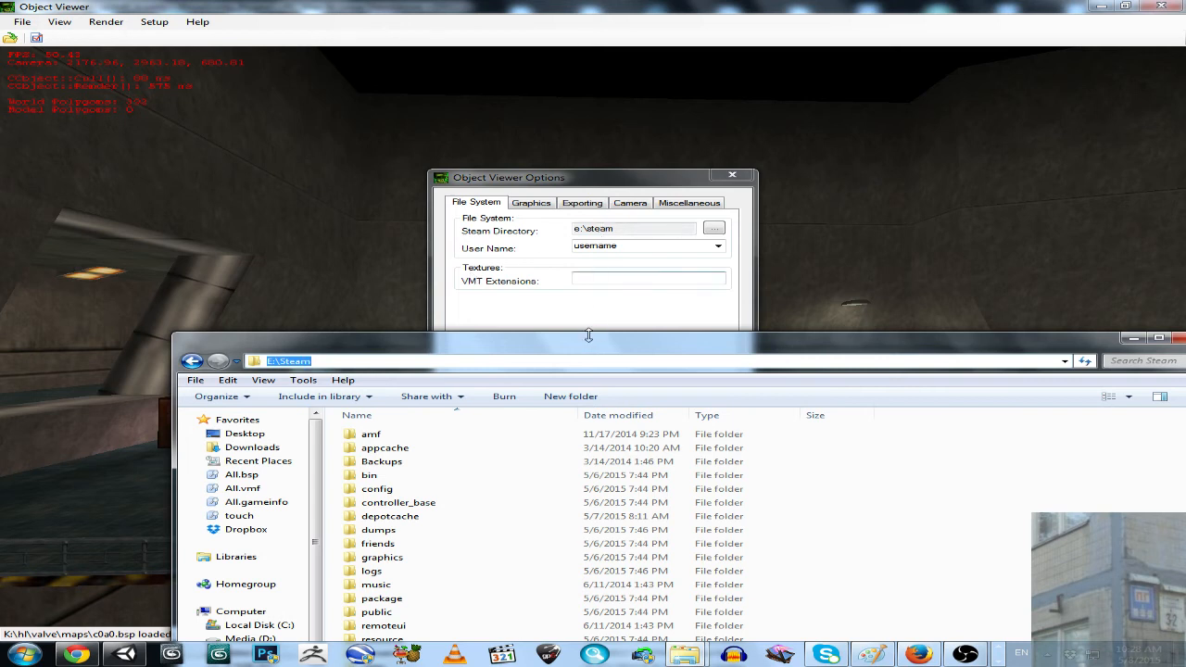
drag(586, 349, 685, 163)
drag(548, 172, 564, 391)
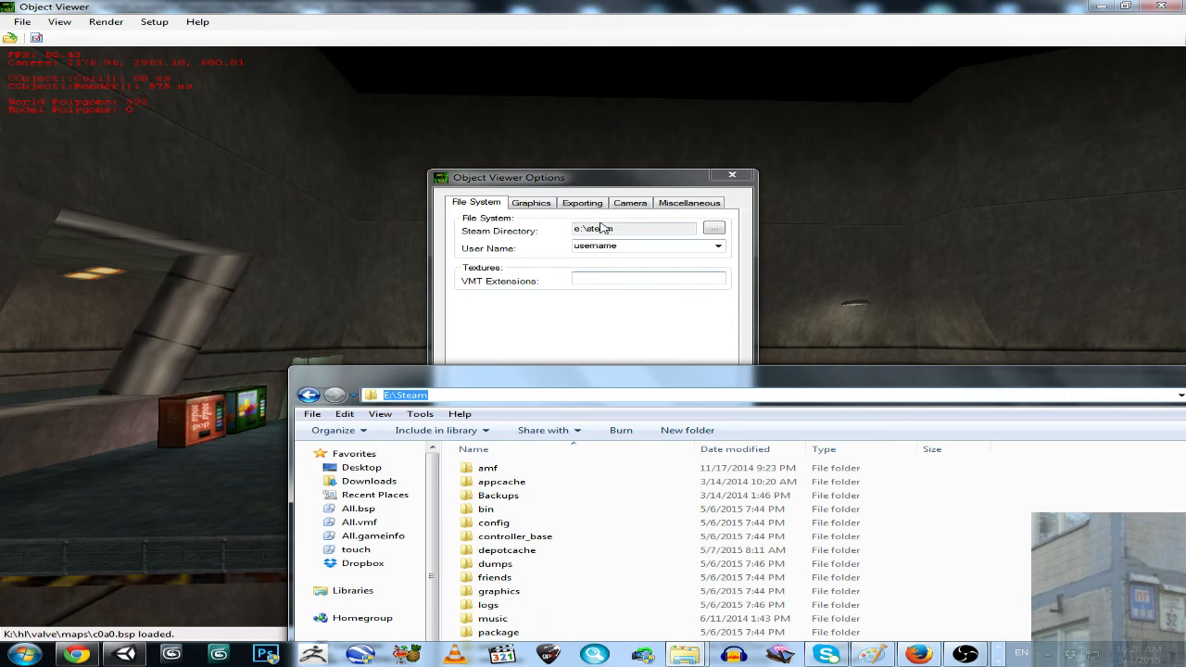
drag(636, 381, 680, 150)
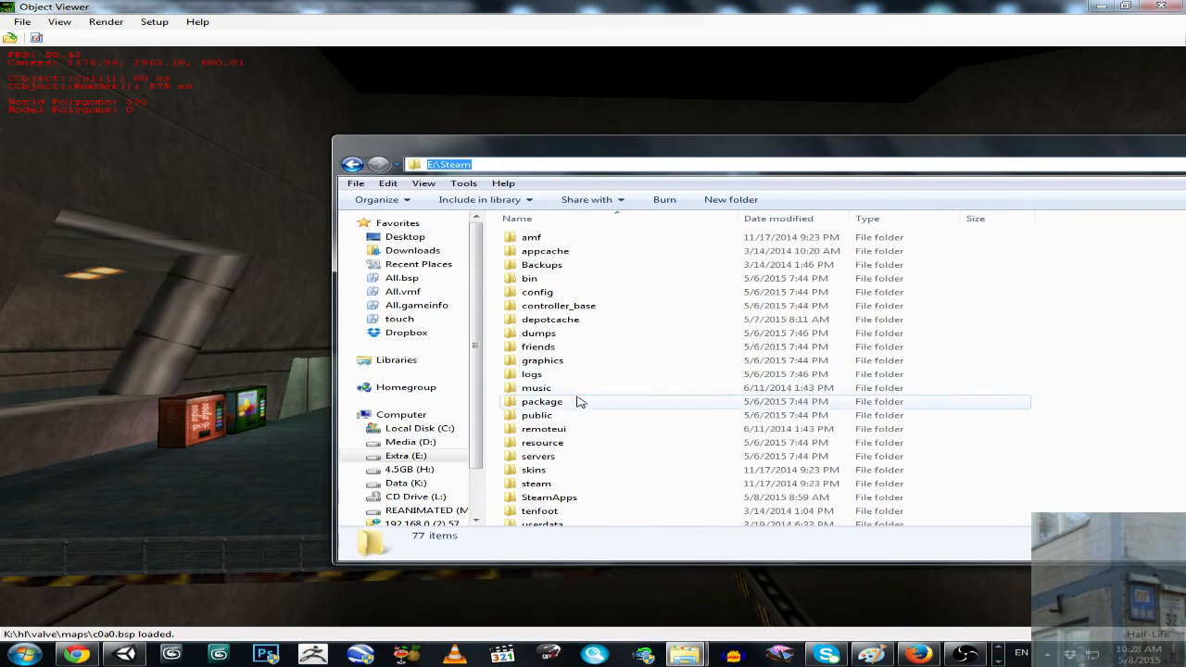
- Open the SteamApps folder and its username subfolder, comparing it with the User Name option
click(554, 500)
double_click(554, 500)
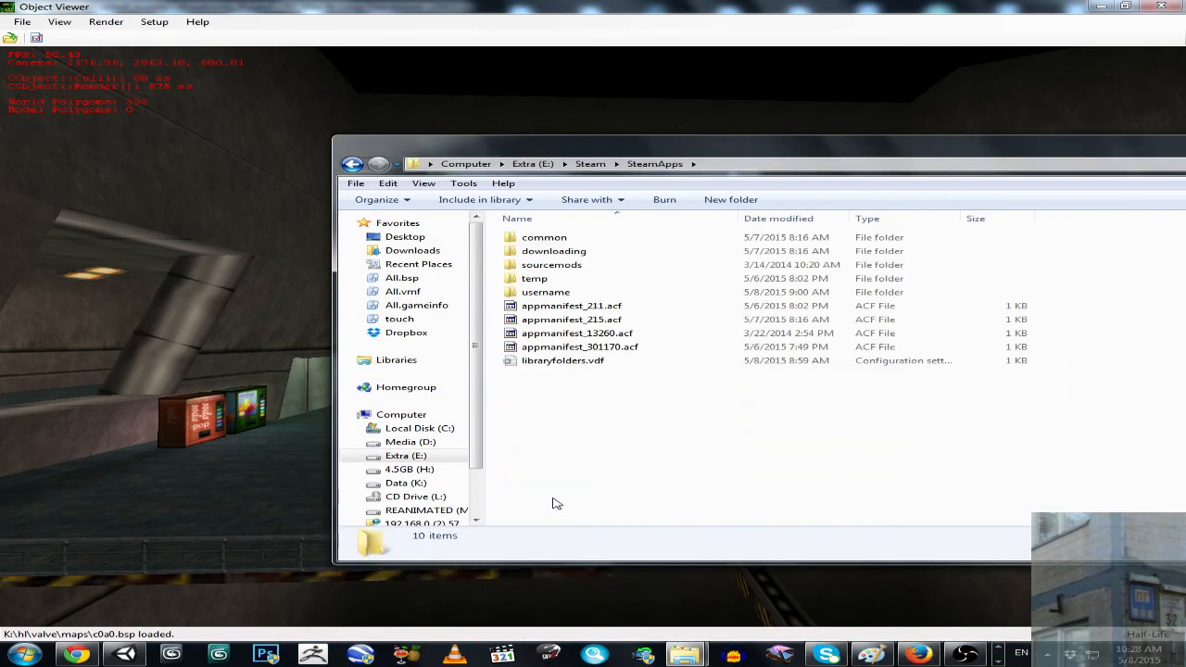
drag(559, 149, 631, 296)
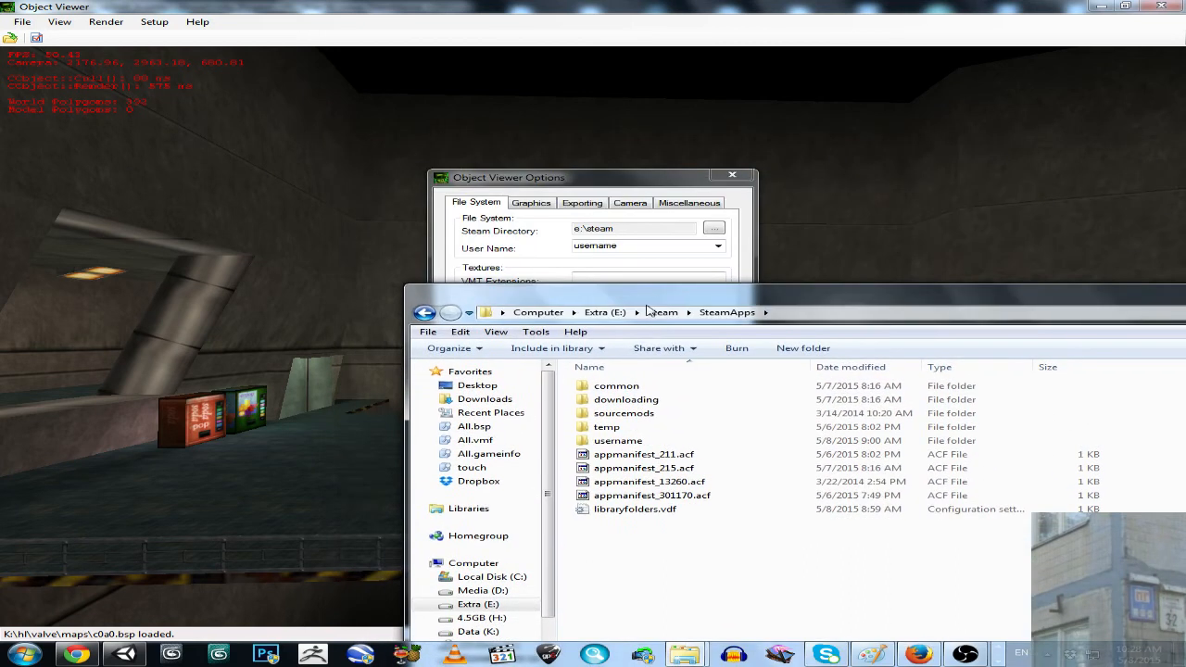
click(620, 443)
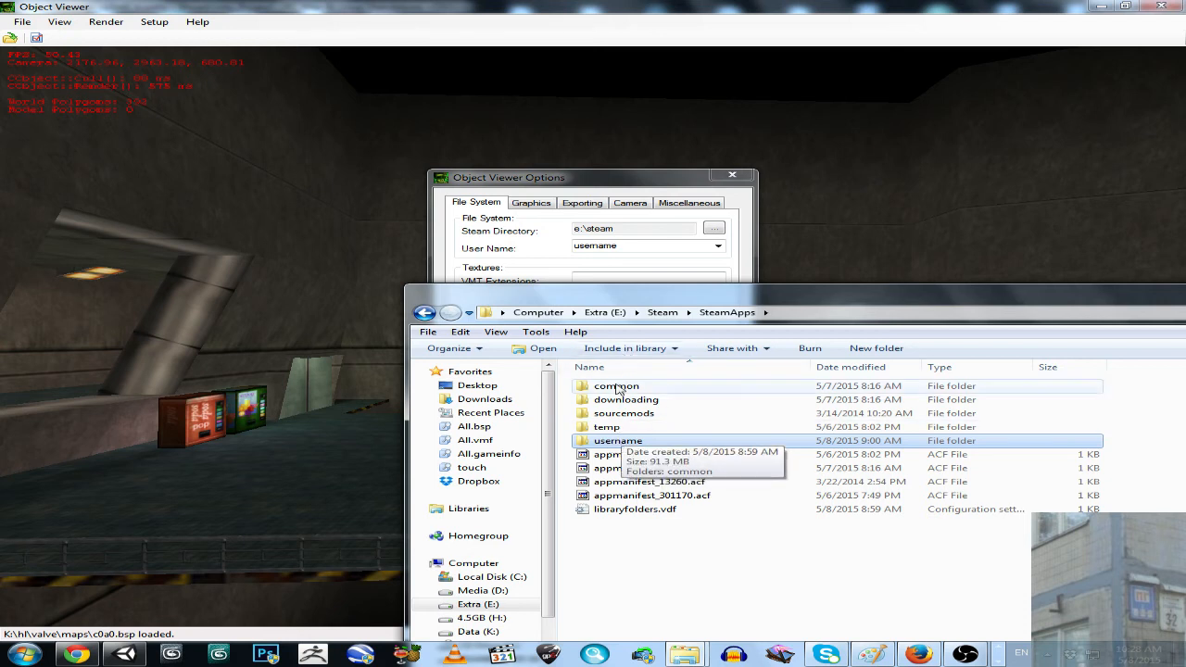
double_click(620, 443)
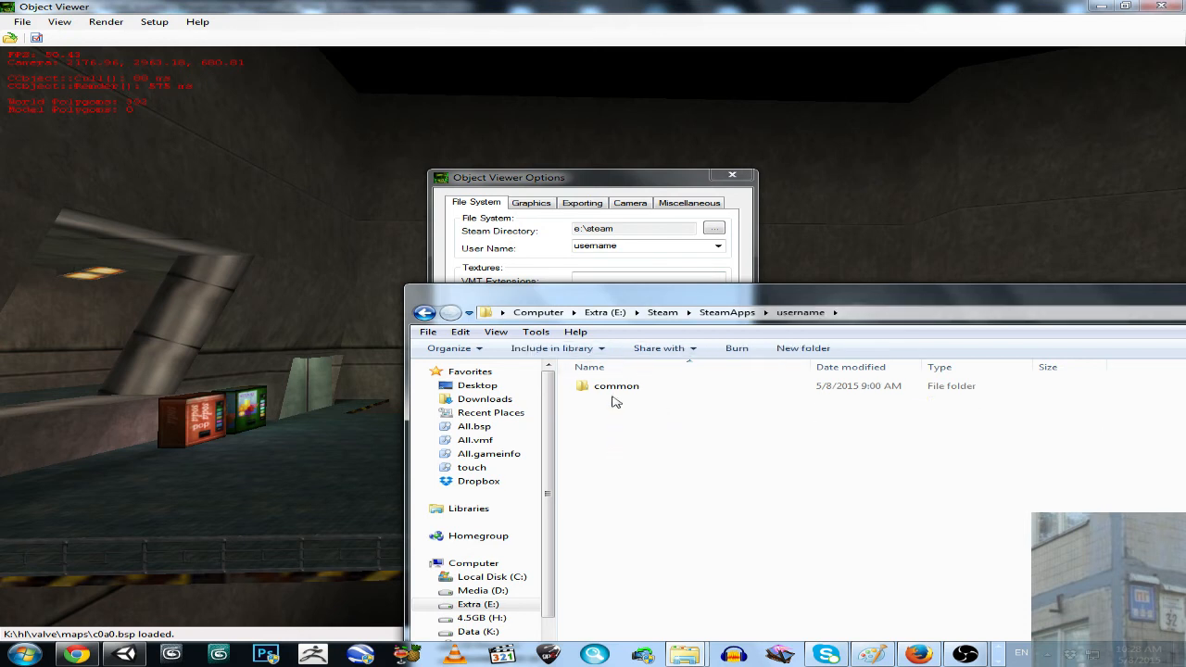
- Go into common\Half-Life\valve inside the username folder and select all the WAD texture files
double_click(616, 388)
double_click(613, 389)
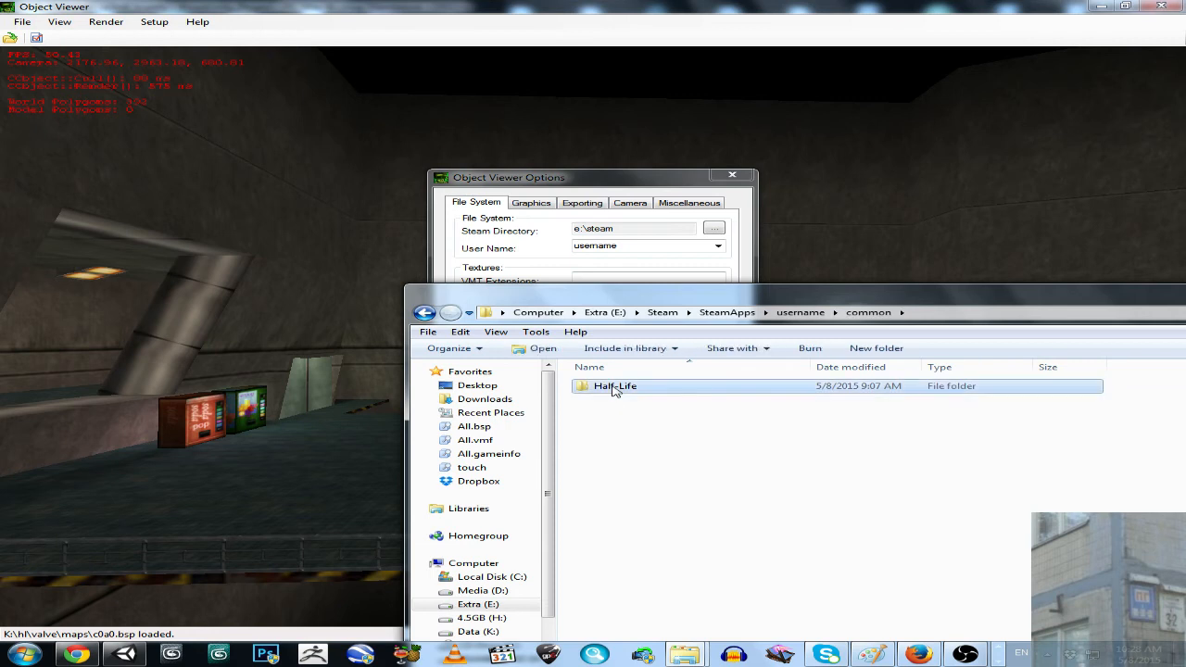
click(609, 388)
double_click(609, 388)
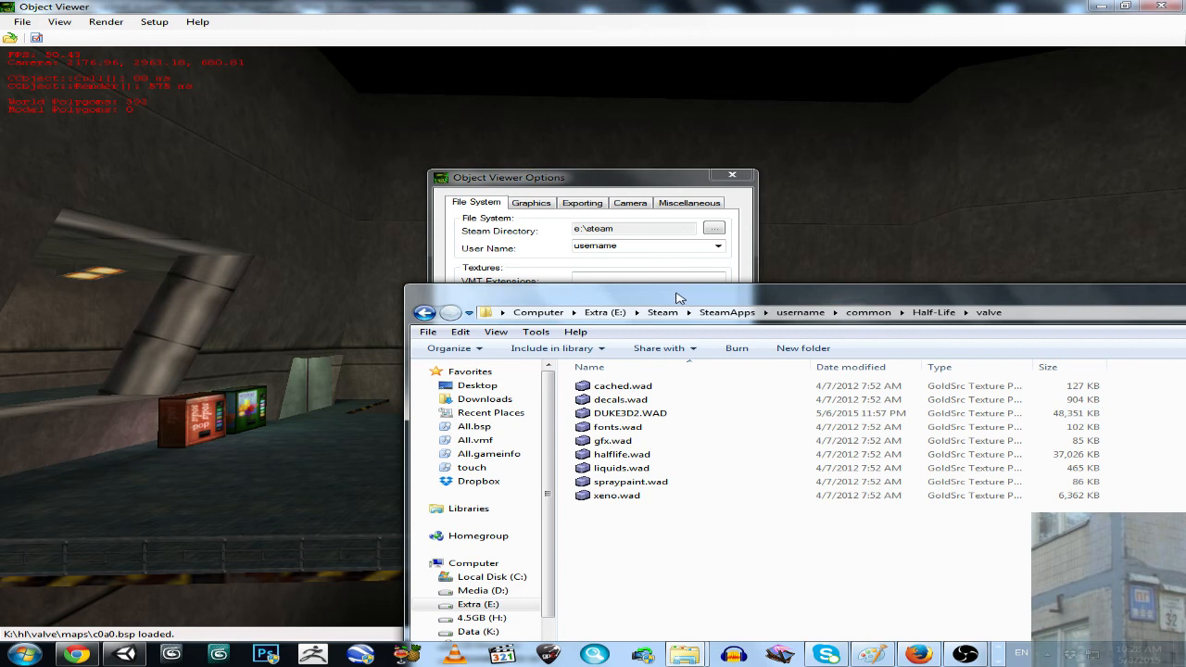
drag(657, 529, 609, 380)
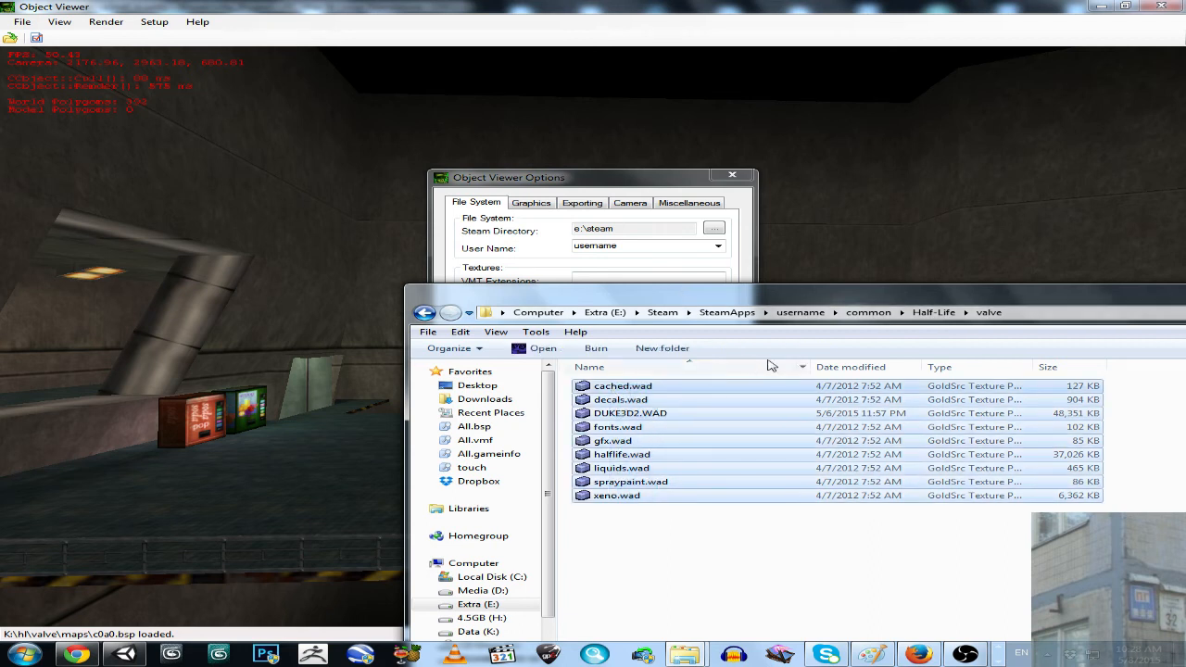
- Return to SteamApps and walk through the username\common\Half-Life\valve folder path again
click(931, 313)
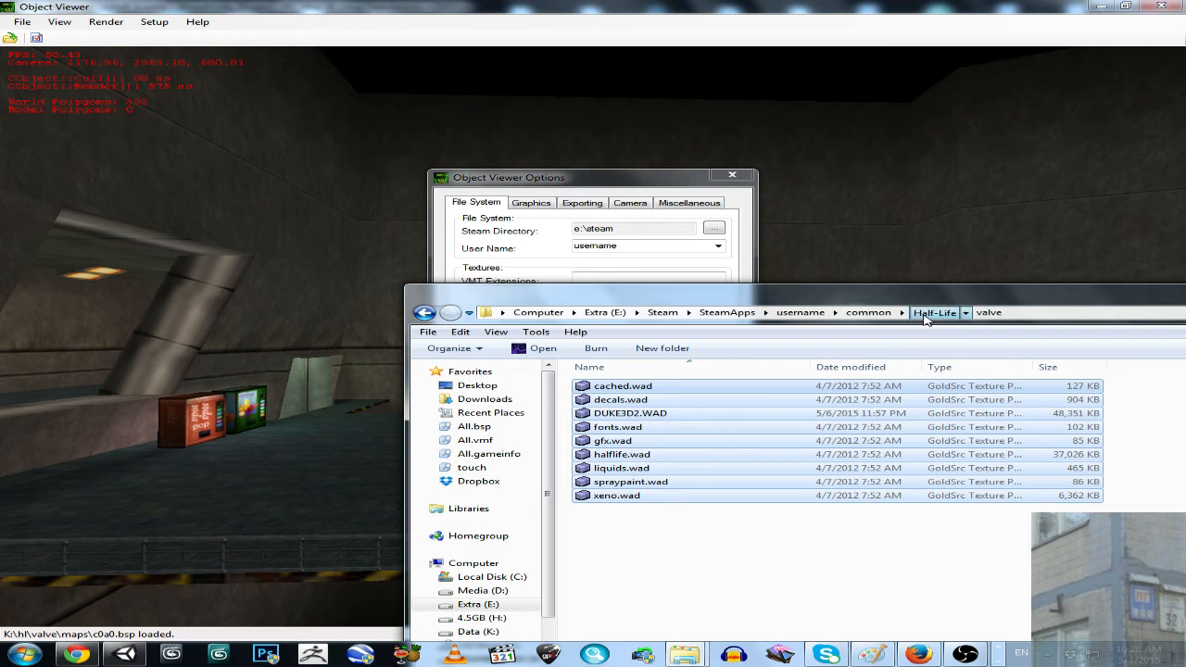
click(727, 313)
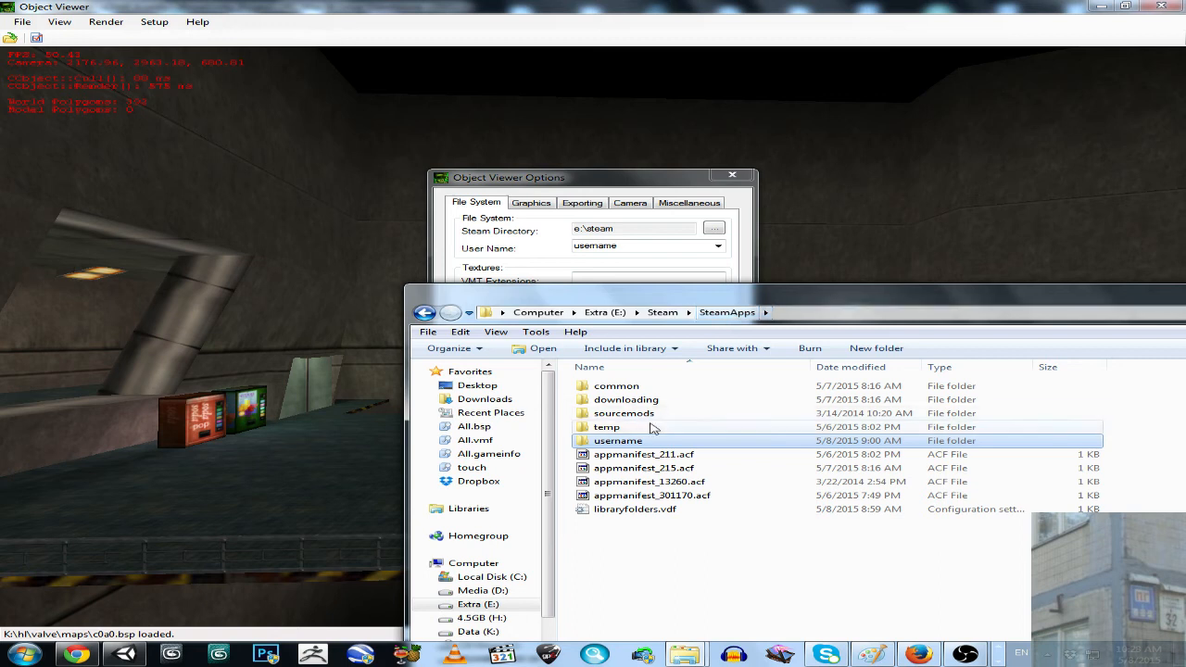
double_click(621, 442)
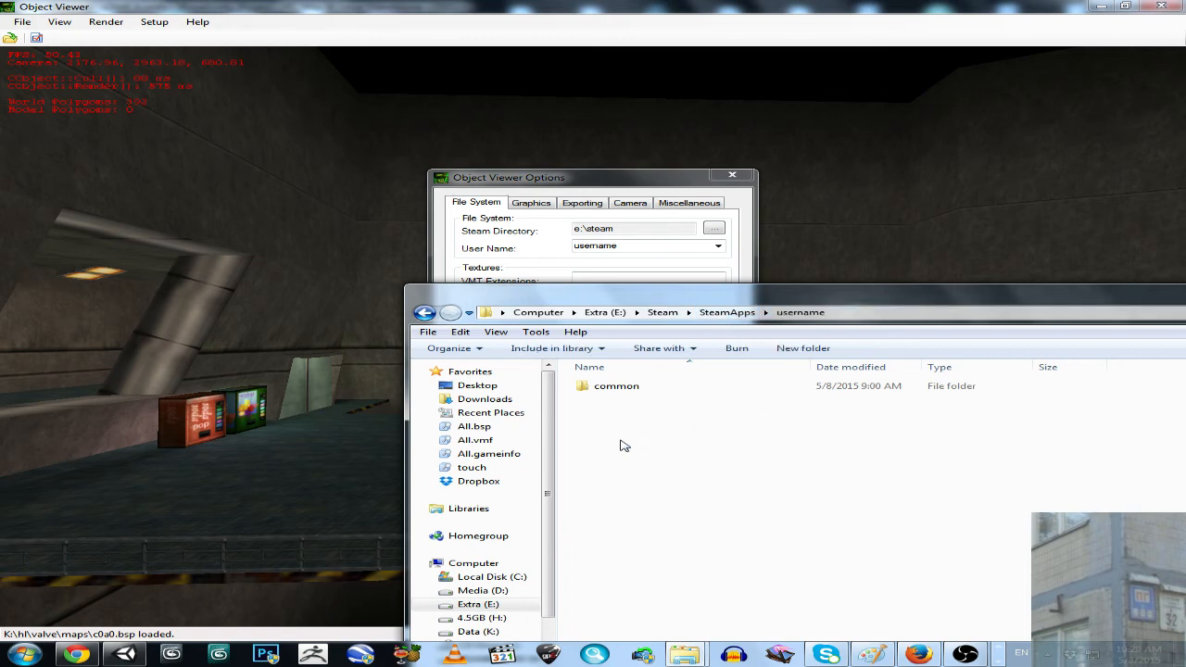
click(624, 388)
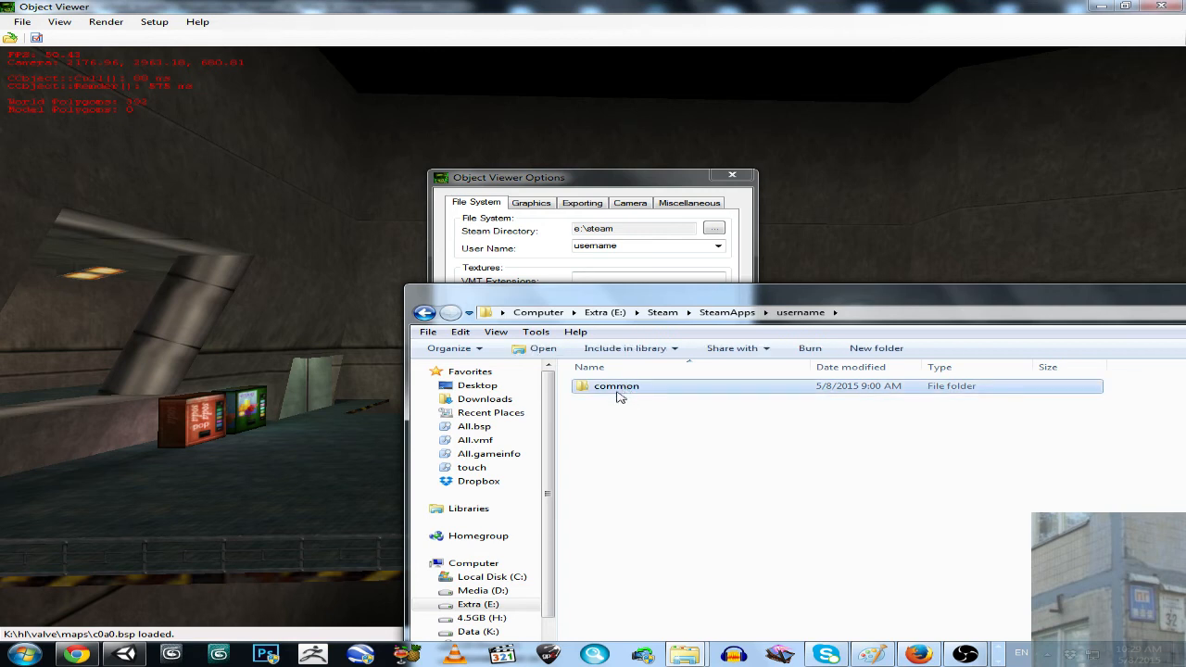
double_click(618, 390)
click(607, 389)
double_click(609, 389)
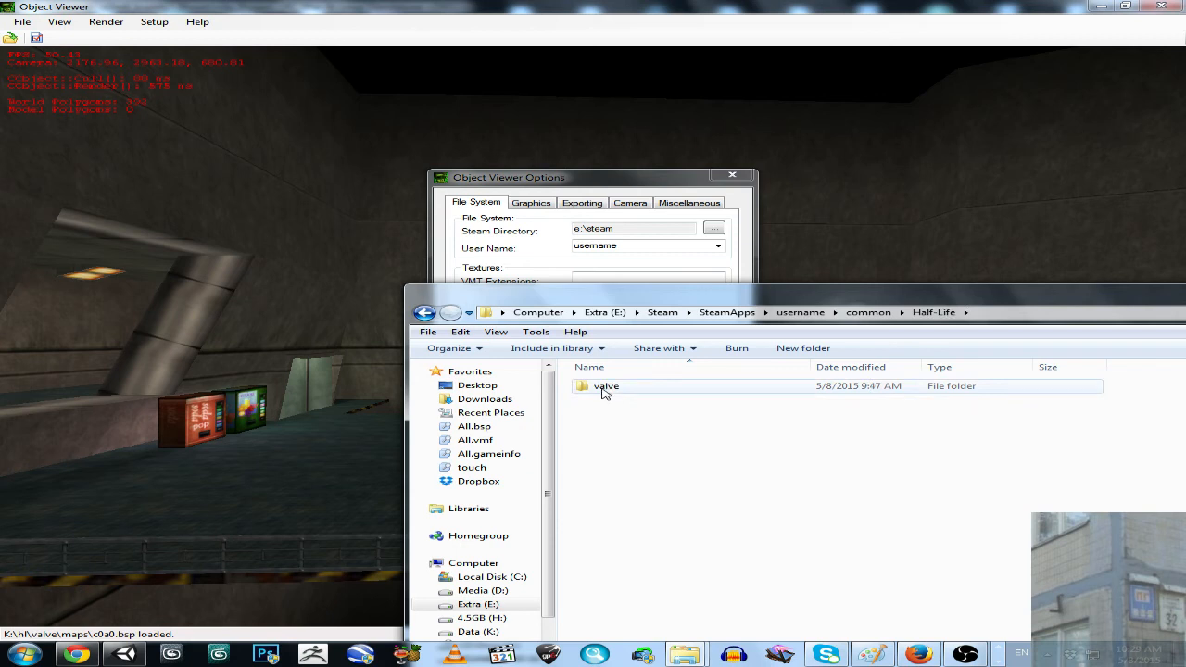
double_click(604, 392)
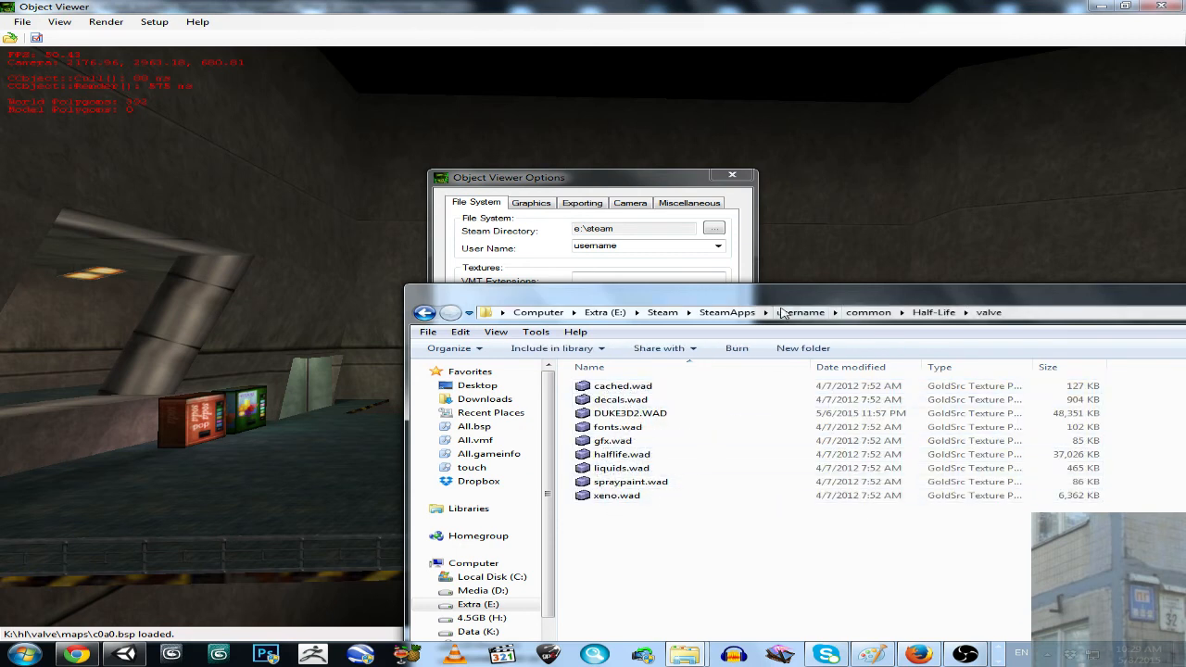
- Close the valve folder window and the Object Viewer Options dialog
drag(789, 303, 443, 439)
click(1007, 431)
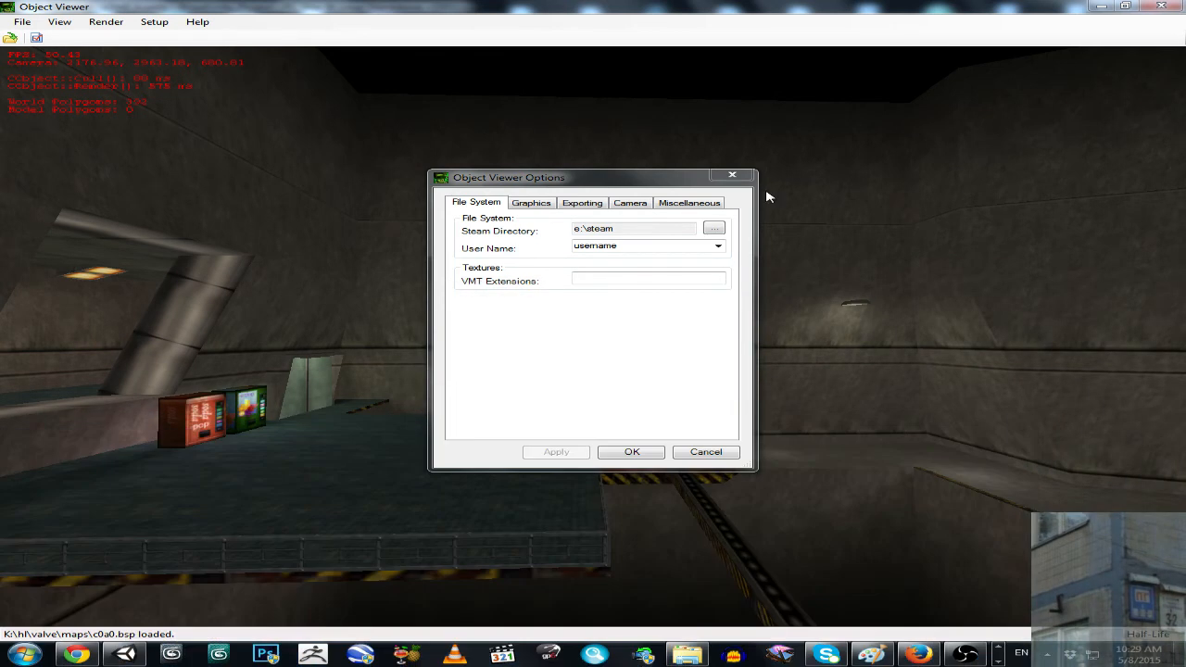
click(733, 175)
- Look around the textured c0a0 map from the platform, examining the tunnels, track and walls
drag(698, 226, 661, 305)
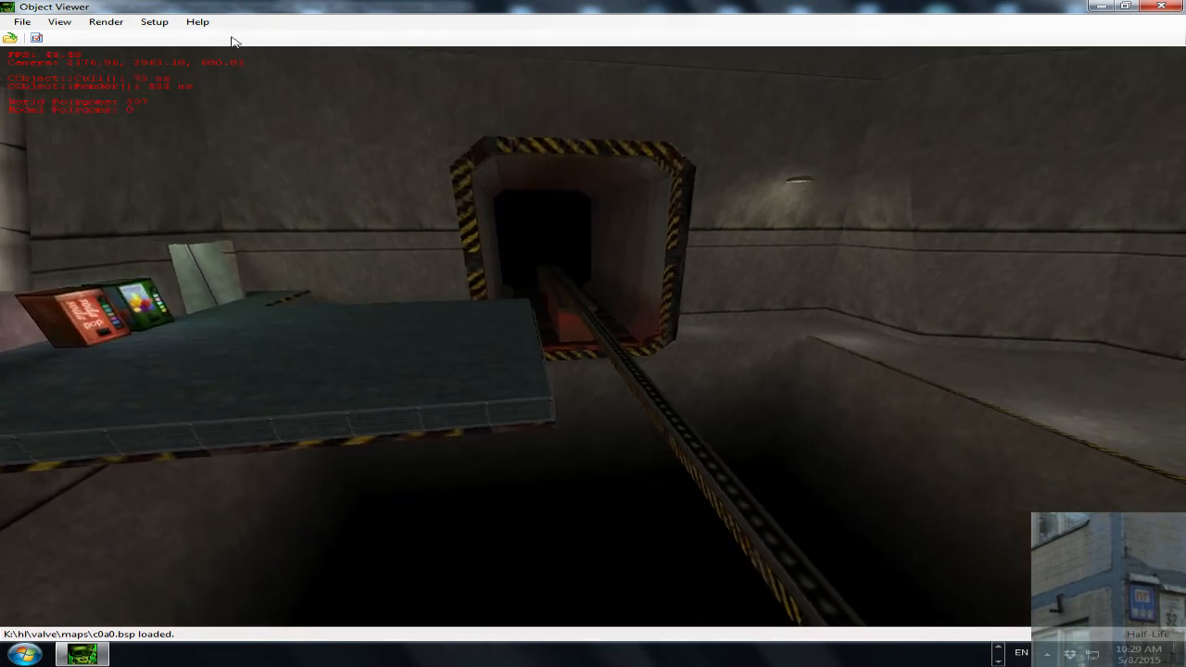
drag(424, 198, 665, 197)
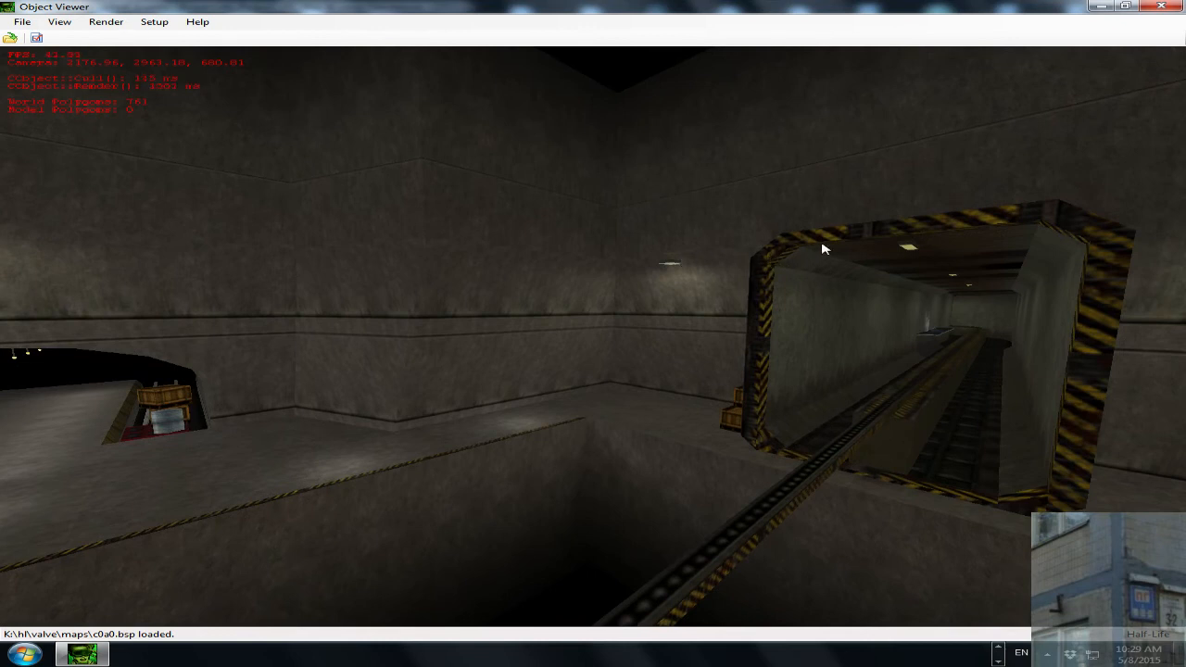
drag(823, 249, 801, 252)
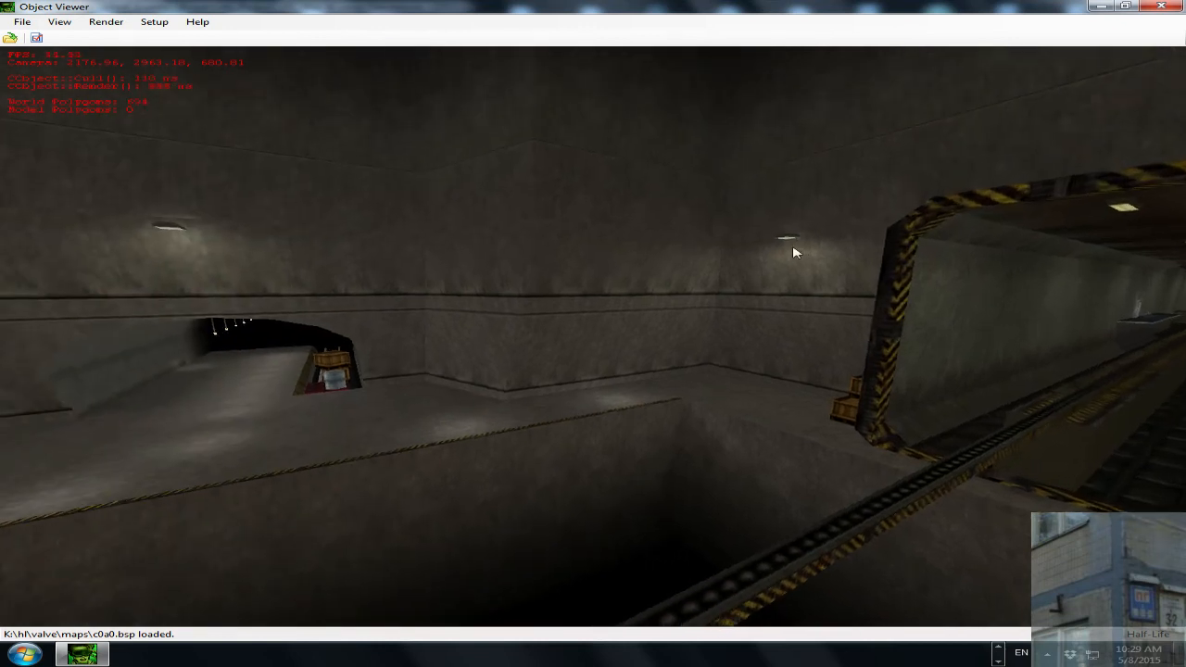
drag(803, 252, 547, 162)
- Review the list of game profiles in the Object Viewer's setup and return to the Unity scene
click(106, 22)
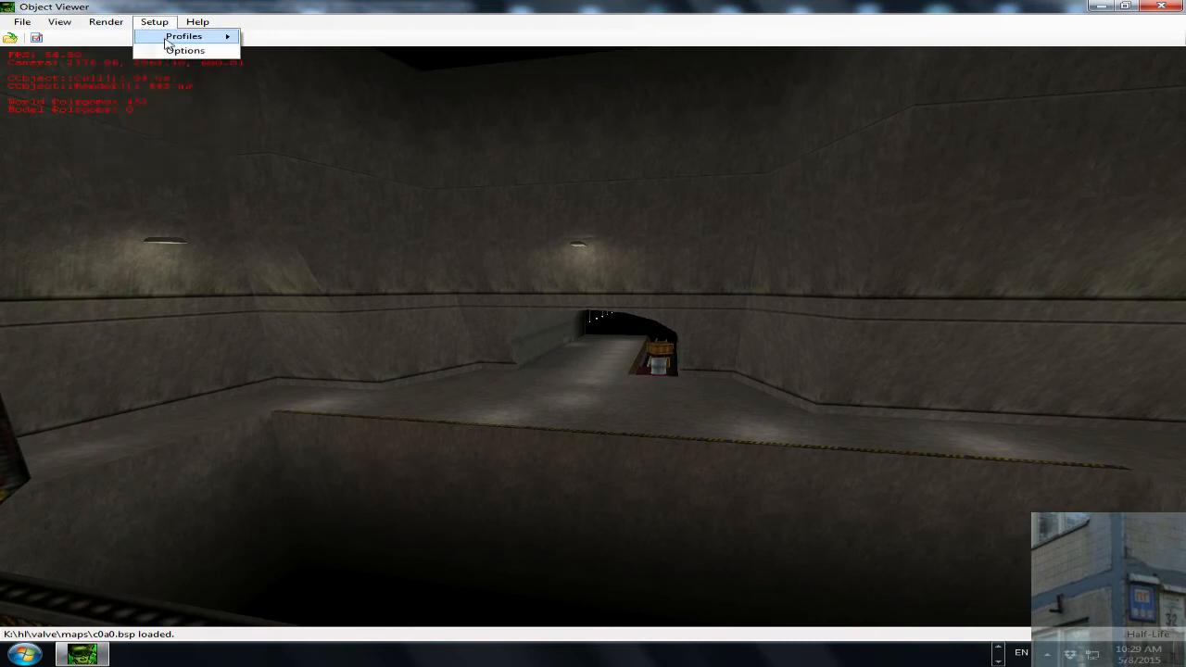
mouse_move(168, 44)
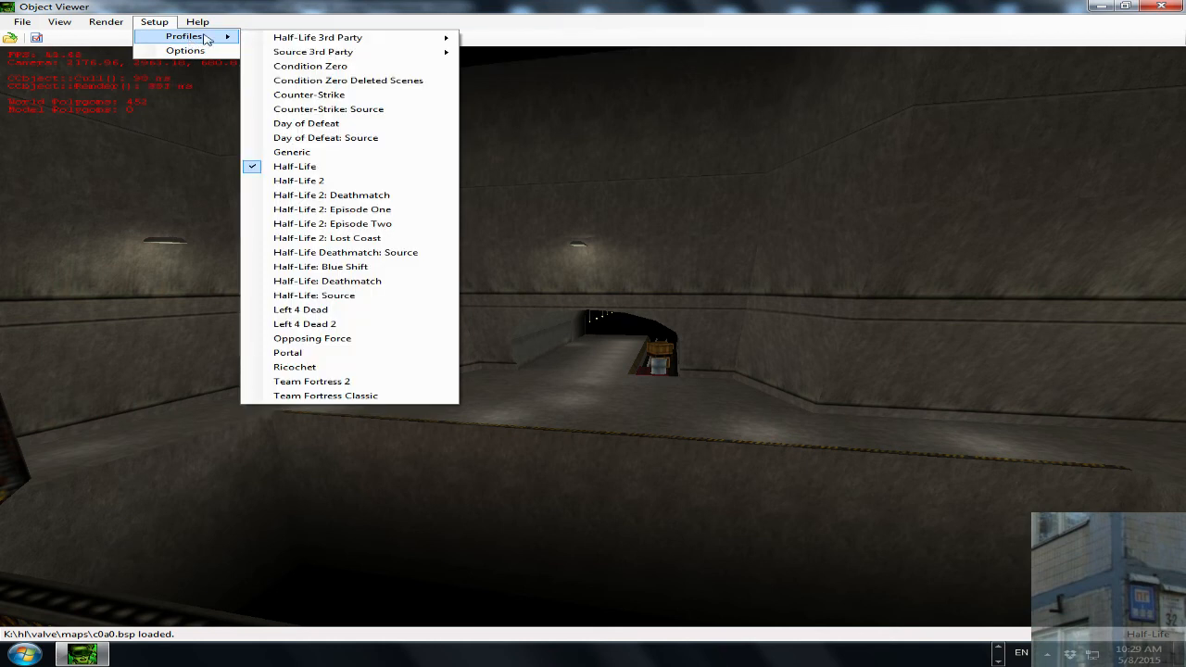
click(828, 12)
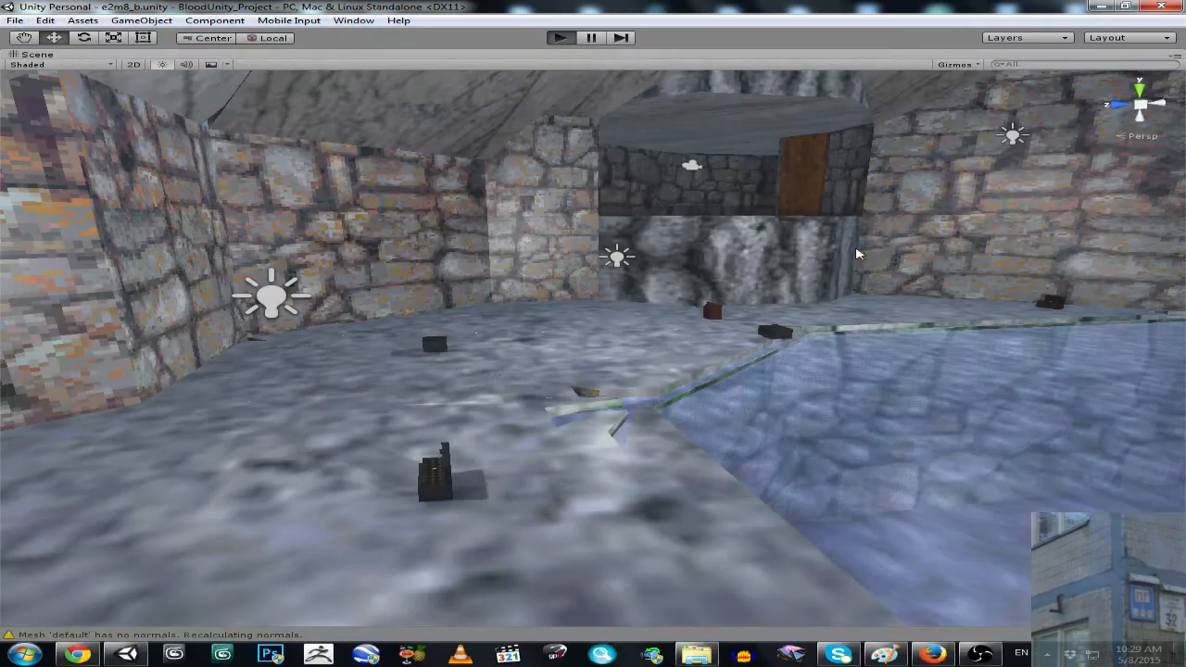
- Switch to the CRAFTY folder in Windows Explorer and open GameInfo.csf from its Specifications folder
click(696, 654)
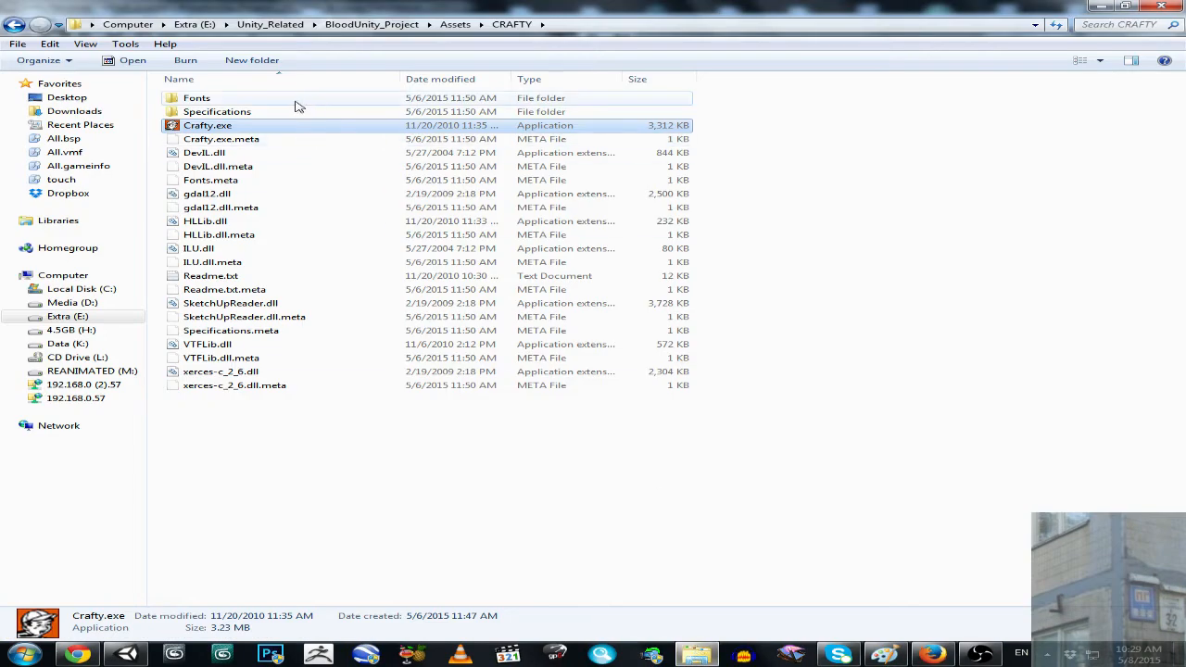
double_click(207, 112)
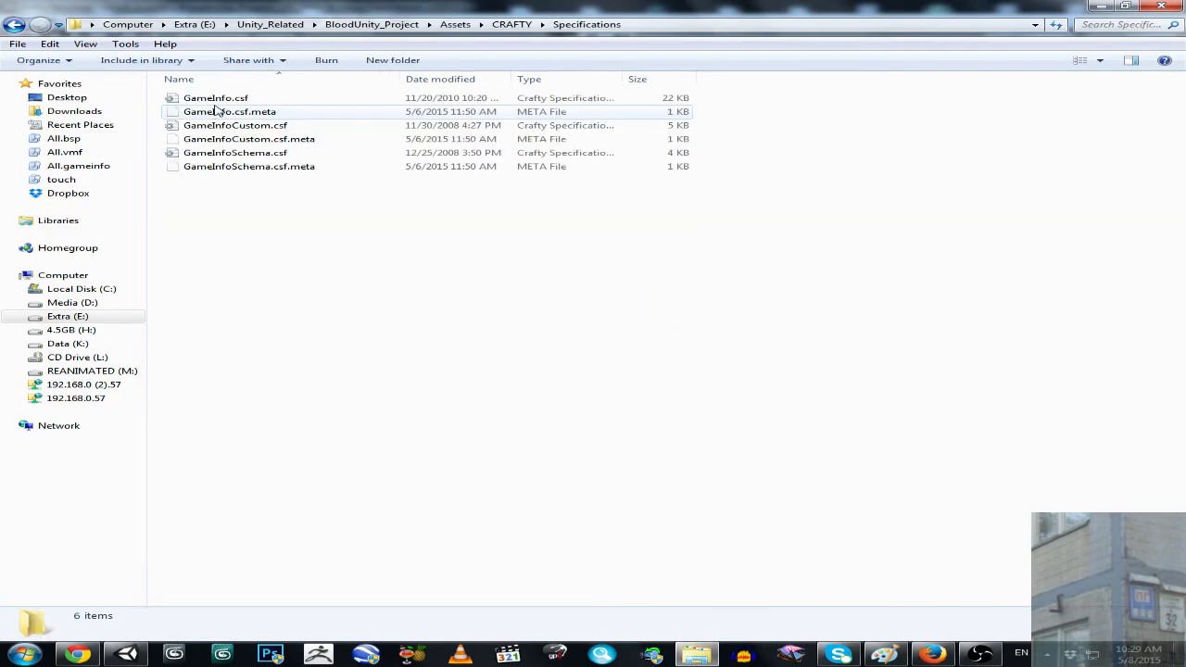
click(243, 100)
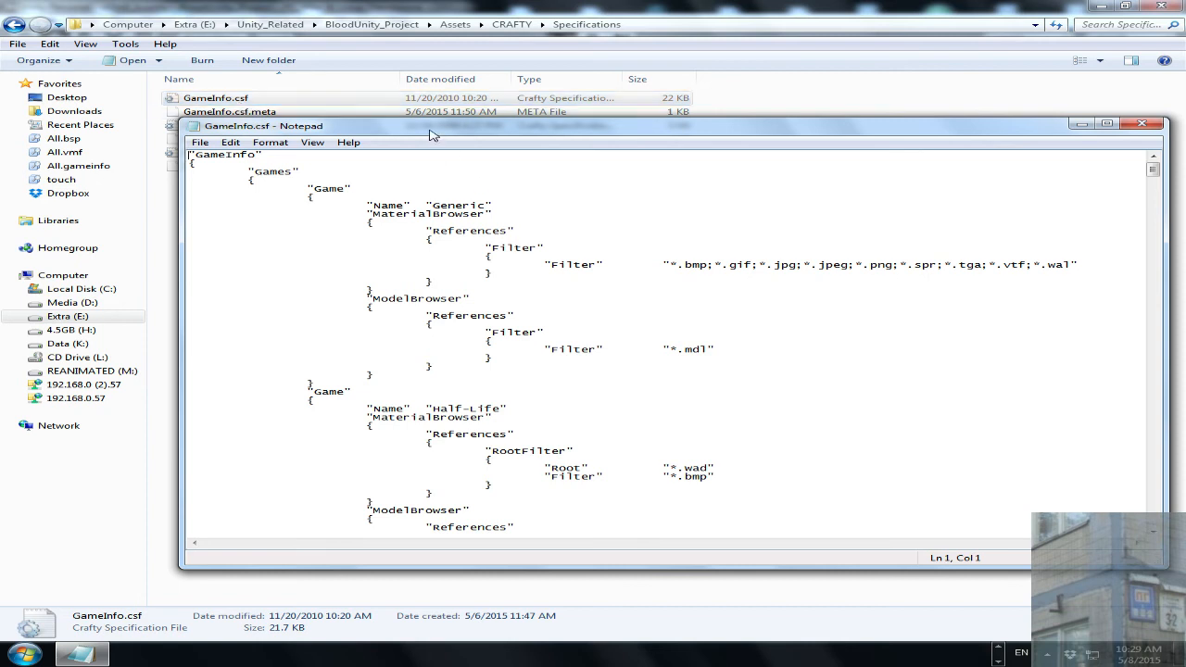
- Open GameInfoCustom.csf in Notepad and look through its instructions for adding custom modifications
drag(431, 135, 501, 157)
double_click(240, 128)
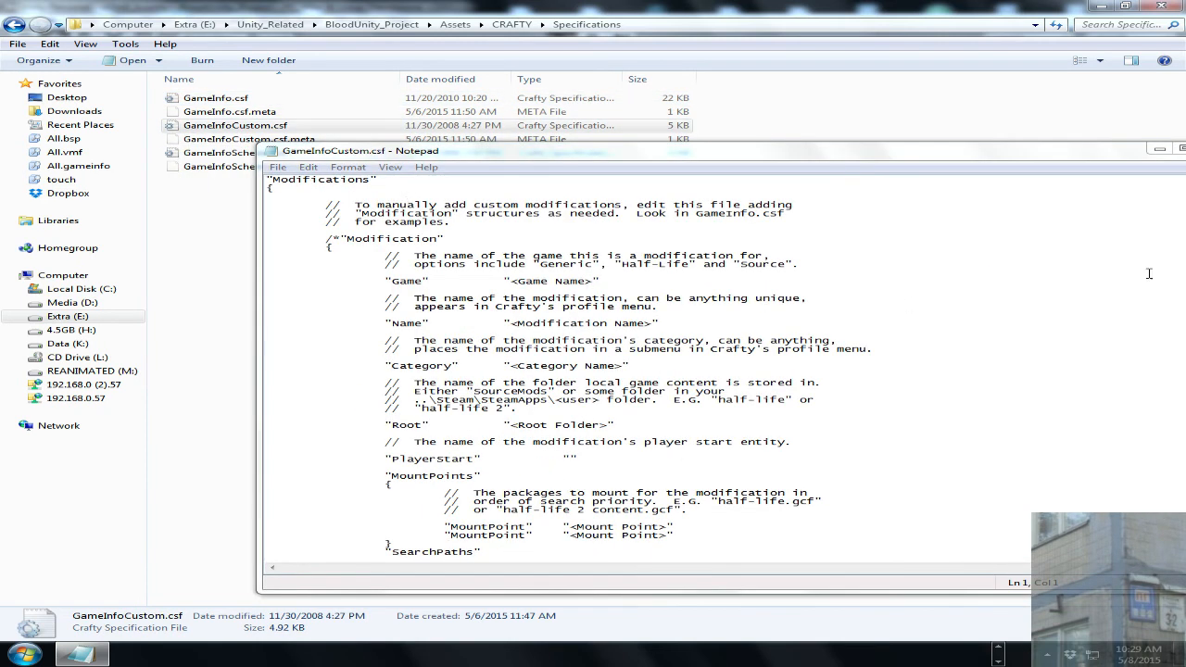
drag(973, 154, 839, 119)
drag(1099, 206, 1097, 176)
drag(765, 120, 847, 241)
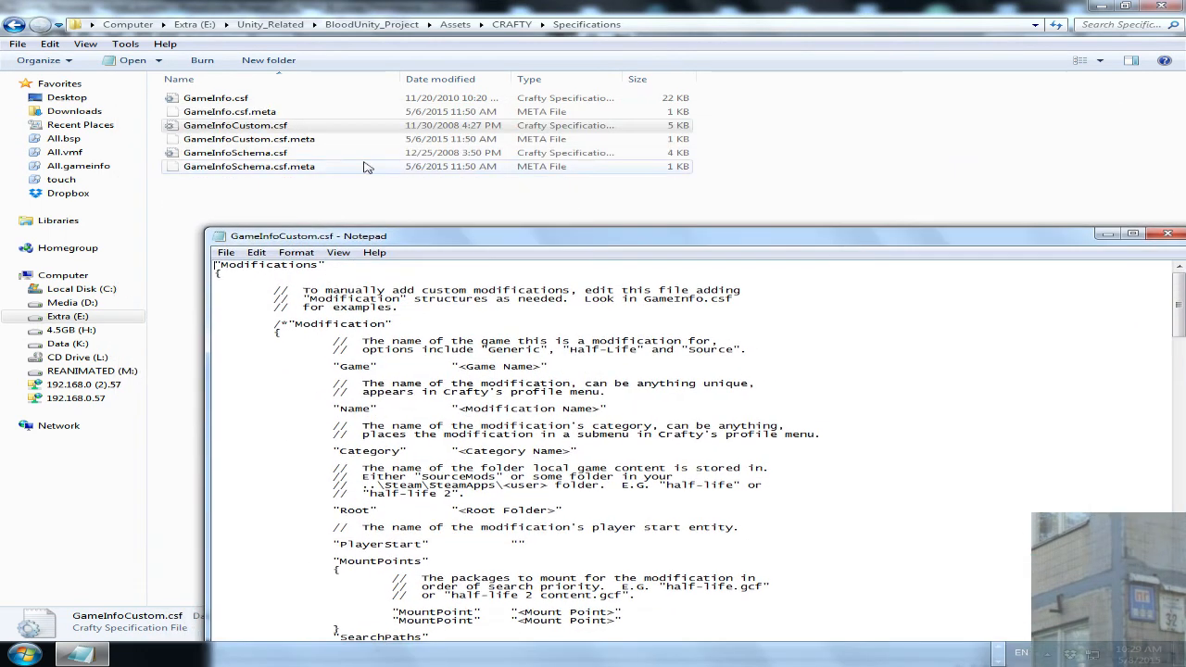
- Inspect GameInfo.csf and GameInfoSchema.csf in Notepad, then close Notepad and the Specifications folder
double_click(225, 99)
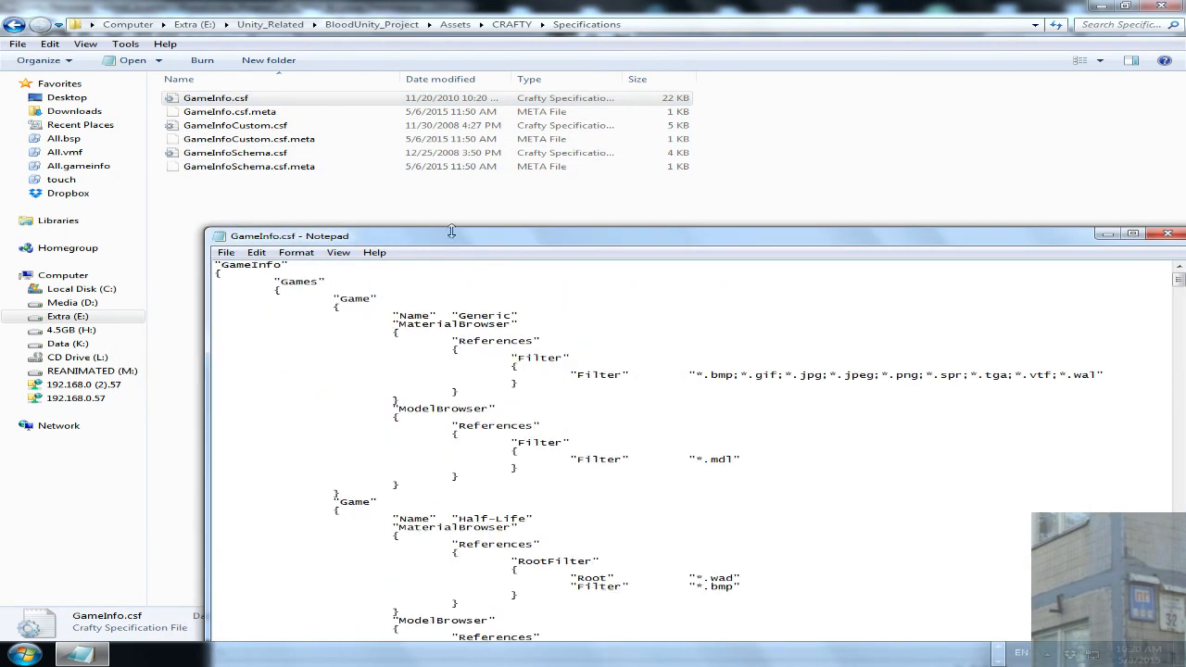
double_click(232, 153)
drag(1179, 303, 1175, 269)
click(1163, 239)
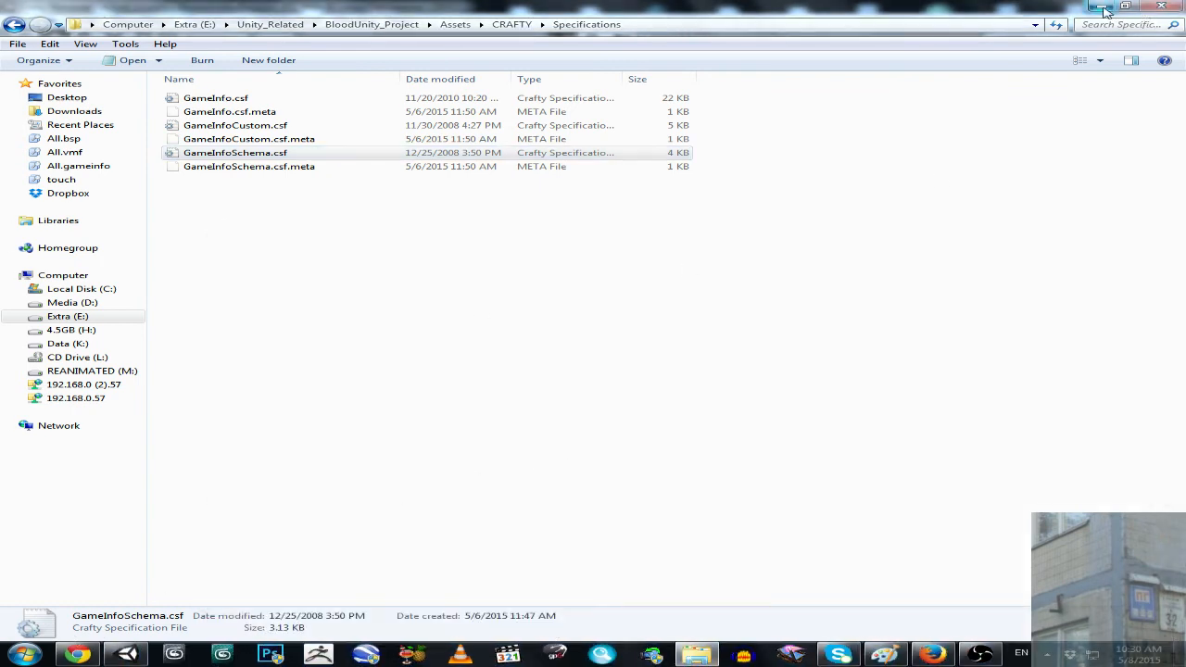
click(1160, 8)
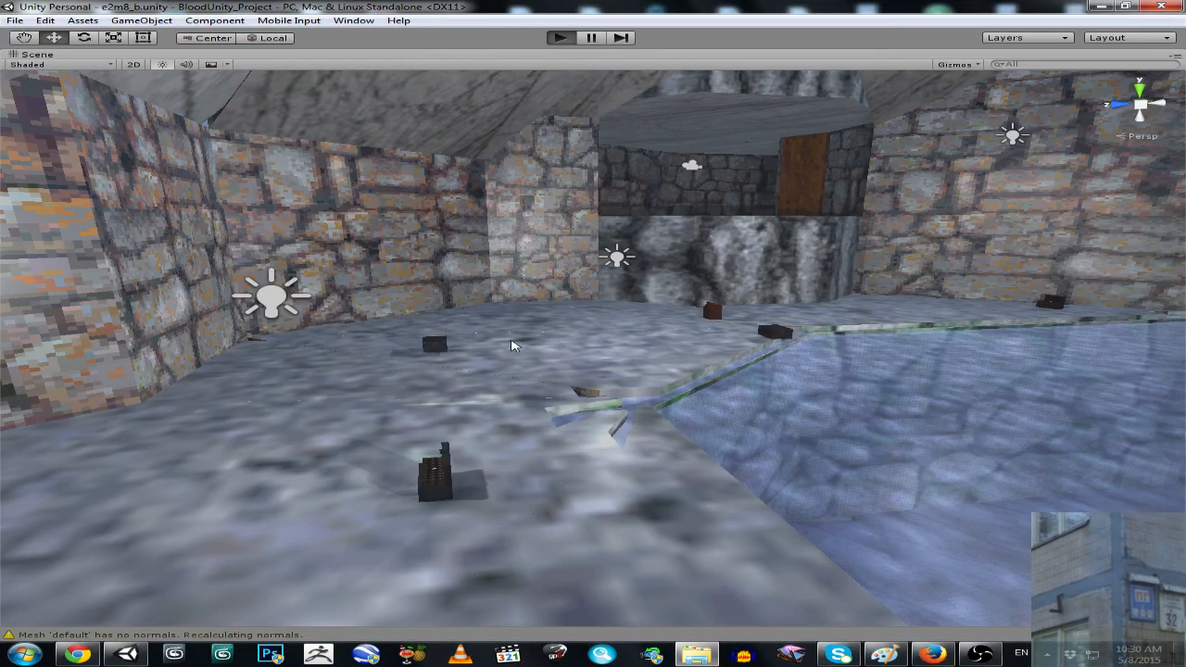